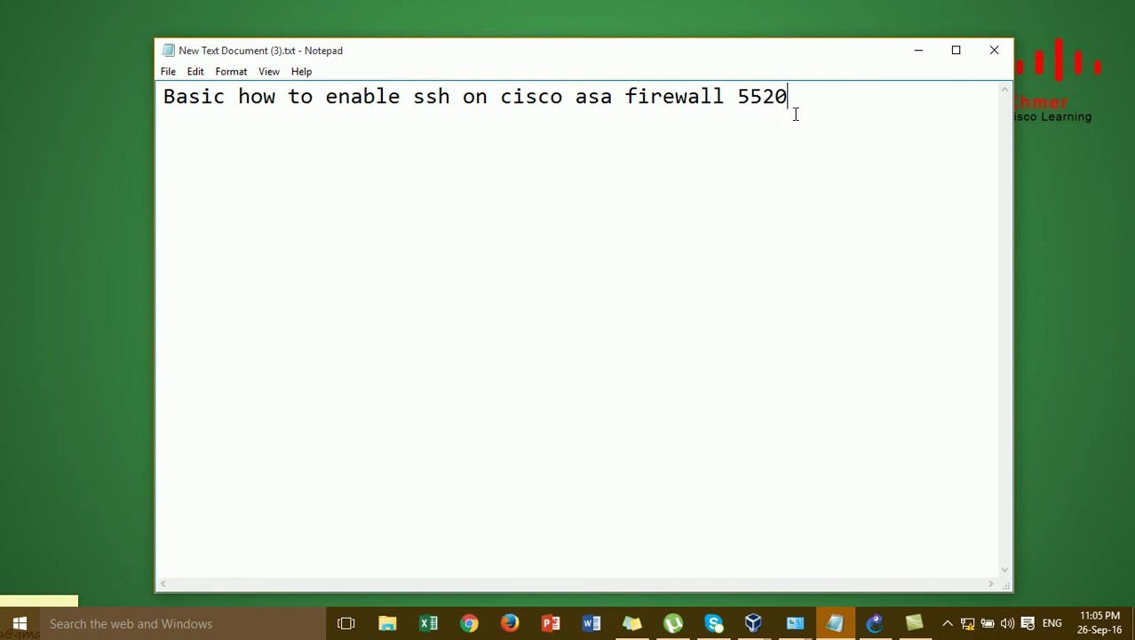
- Minimize the ASA 5520 SSH notes in Notepad and bring up the GNS3 project window
click(913, 56)
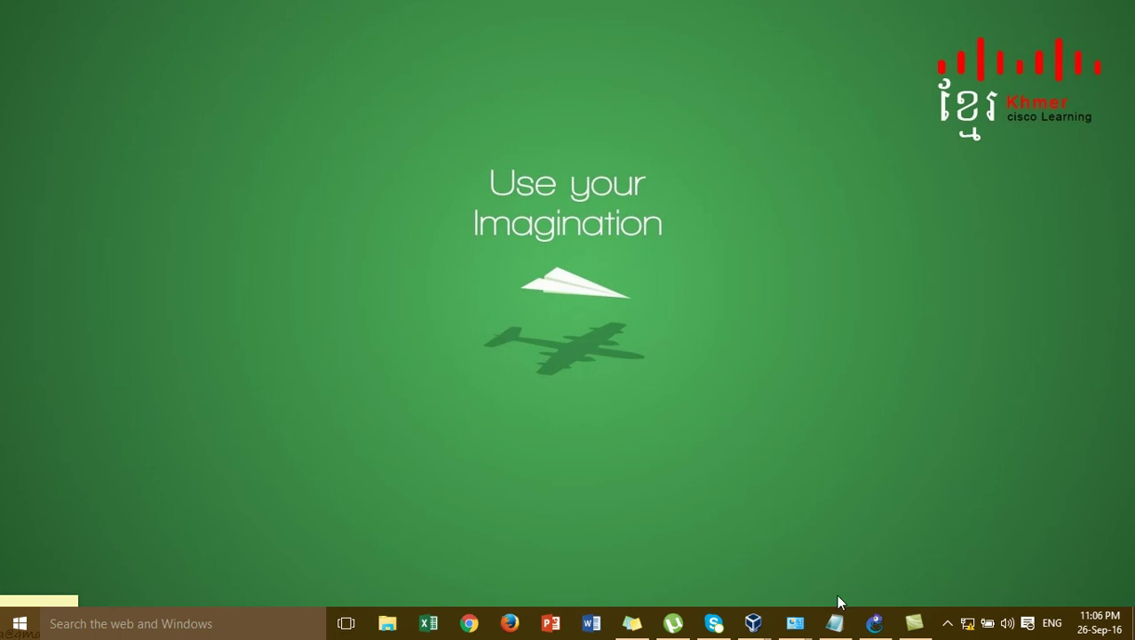
click(875, 622)
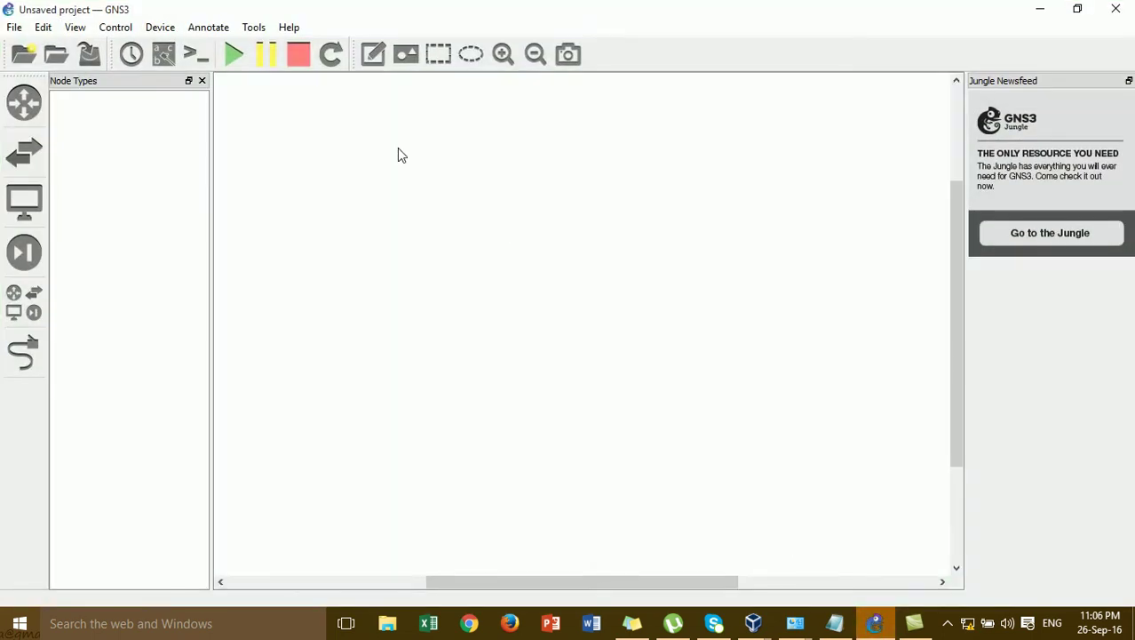
- Place an ASA firewall (ASA-1) and an Ethernet switch (SW1) below it
click(24, 251)
drag(94, 109, 516, 182)
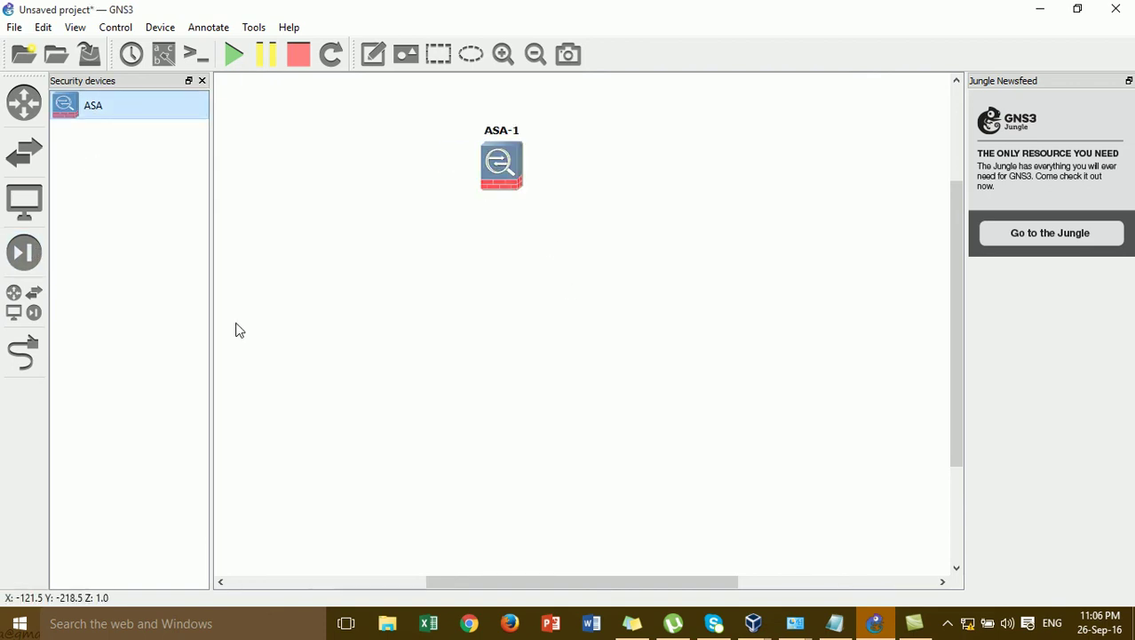
click(24, 302)
drag(121, 334, 525, 341)
drag(499, 184, 504, 200)
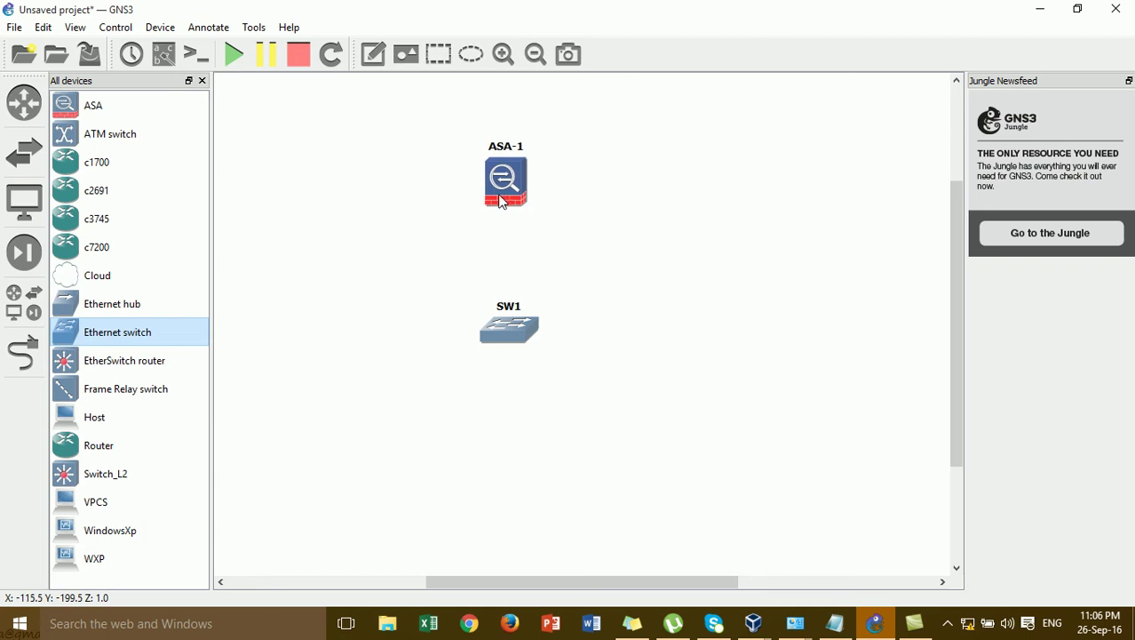
- Link SW1 port 1 to ASA-1 Ethernet0 and drop a Cloud device below SW1
click(351, 251)
click(22, 353)
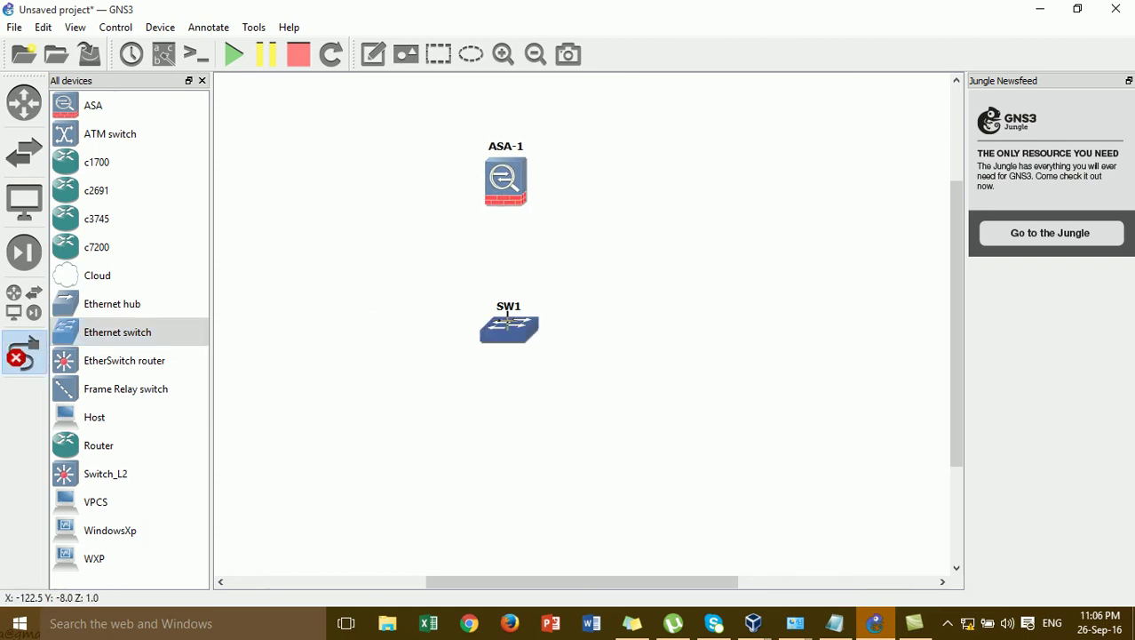
click(506, 321)
click(531, 340)
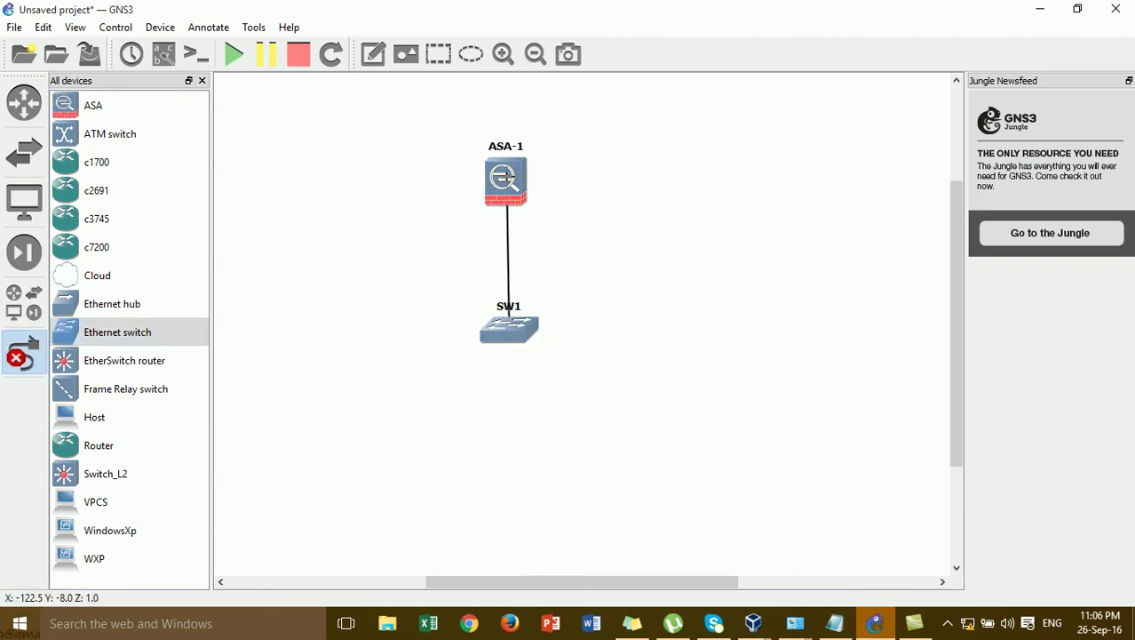
click(507, 178)
click(521, 193)
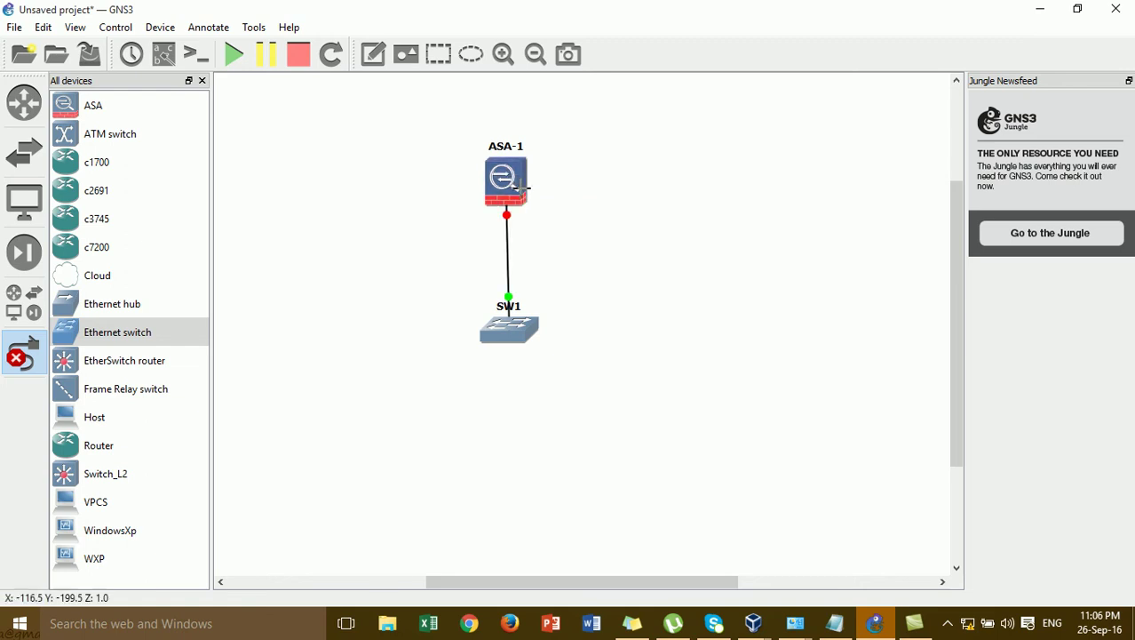
click(22, 353)
drag(524, 329, 521, 326)
click(329, 364)
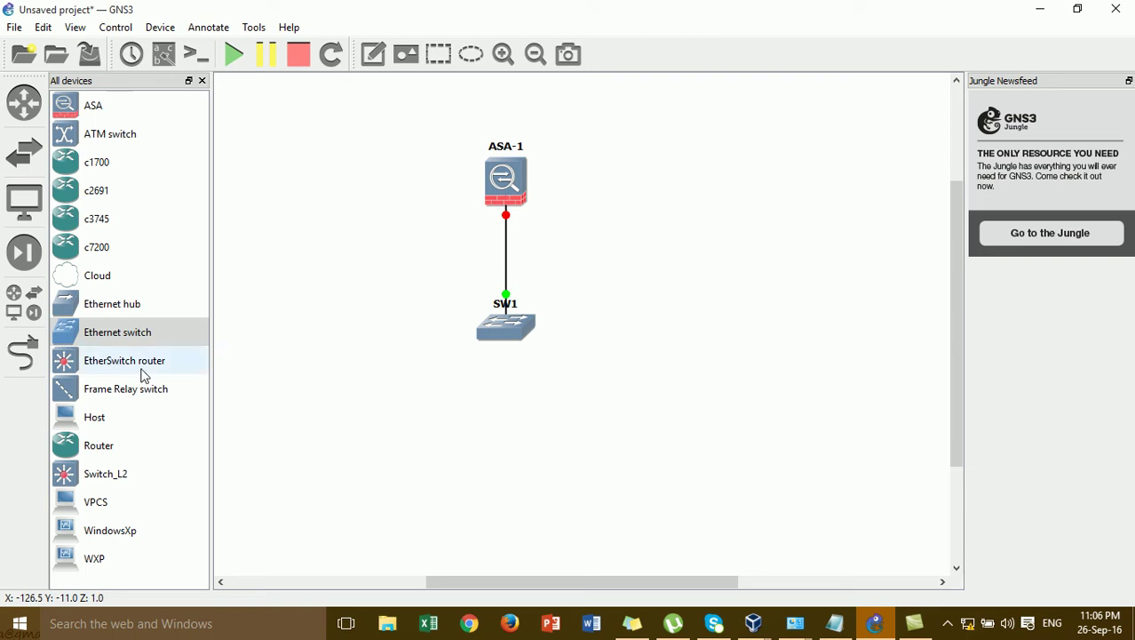
drag(98, 275, 468, 455)
- Change Cloud 1's symbol to the vbox_guest computer and position it below SW1
click(553, 332)
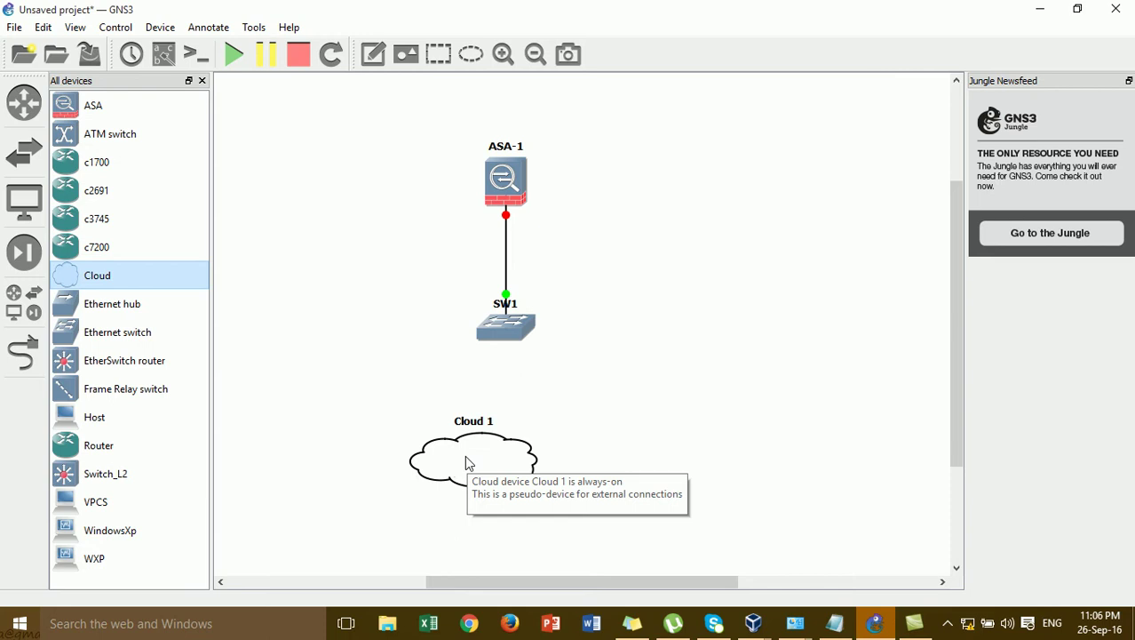
right_click(466, 457)
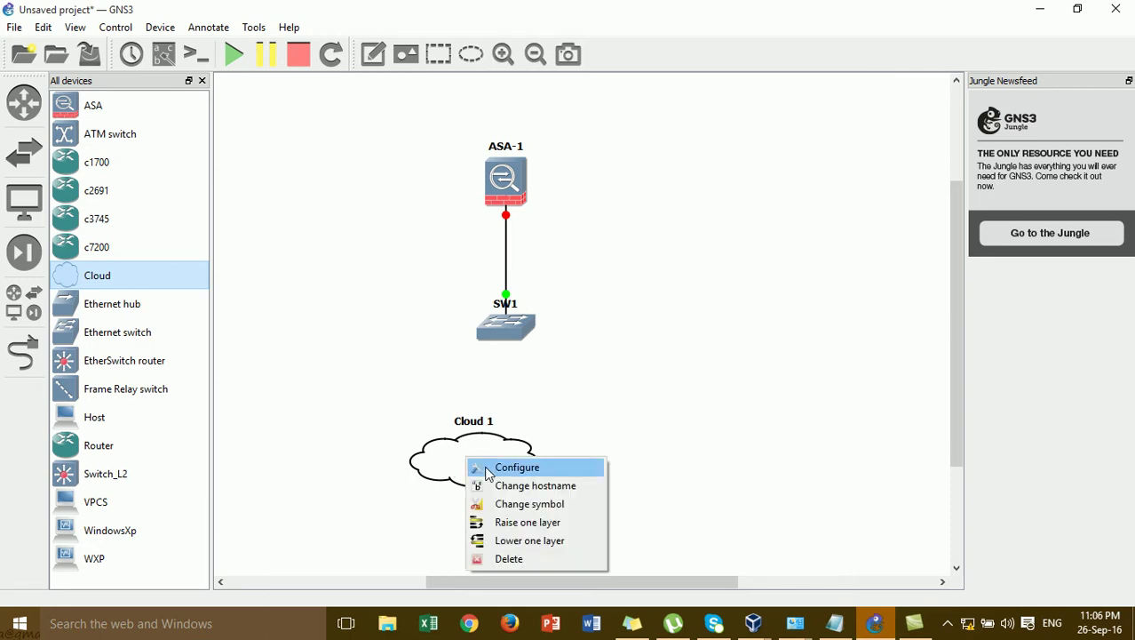
click(491, 503)
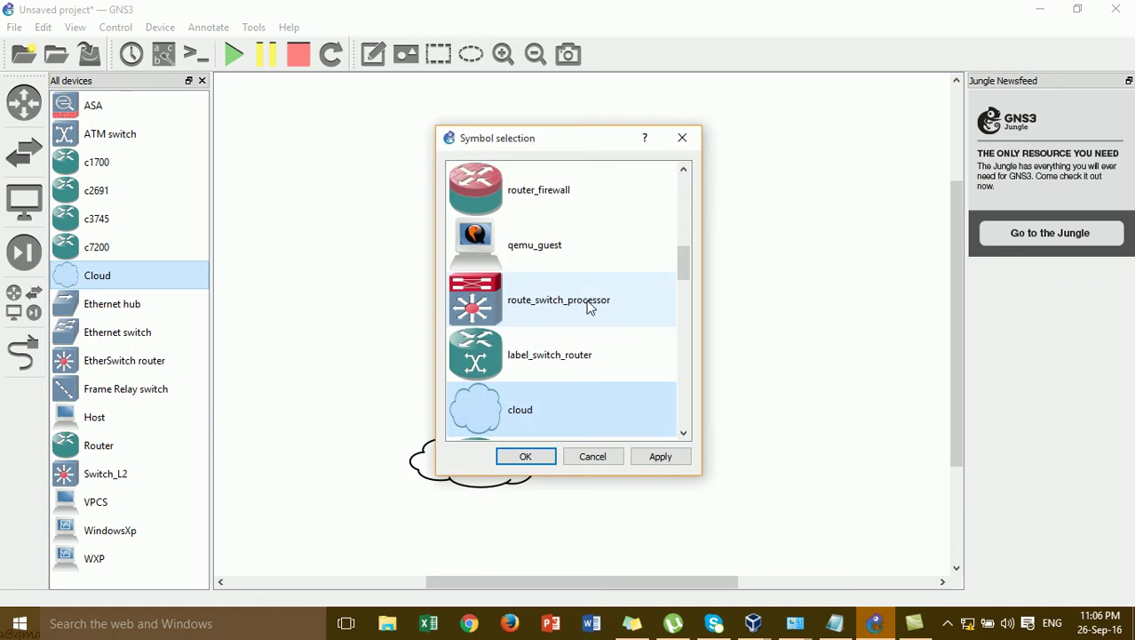
drag(684, 261, 692, 391)
click(580, 322)
click(541, 459)
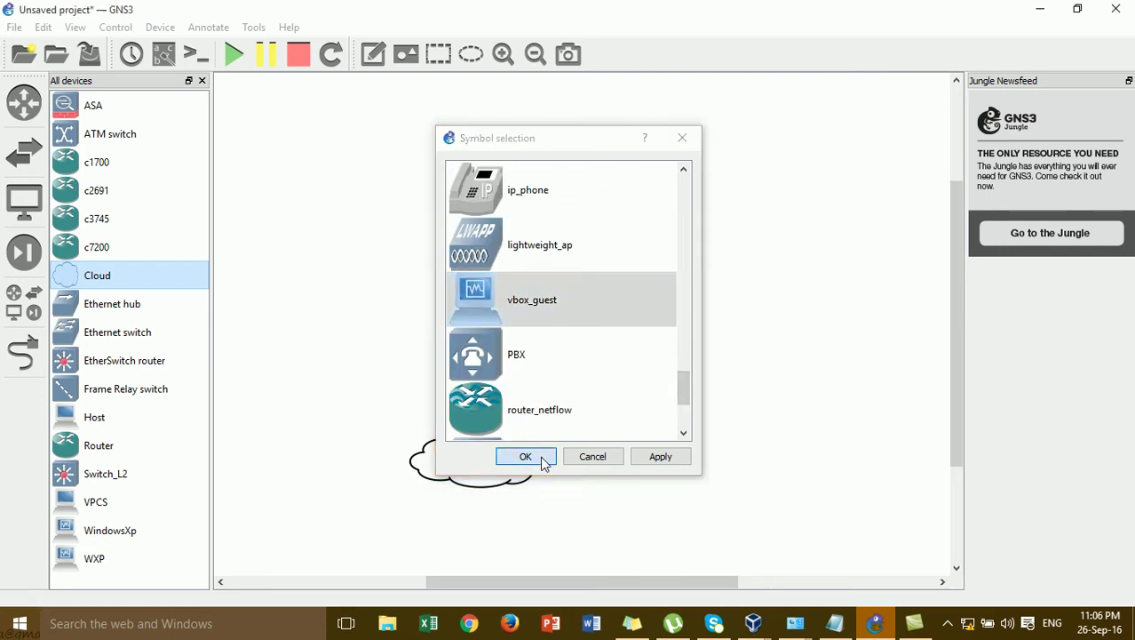
drag(408, 472, 503, 477)
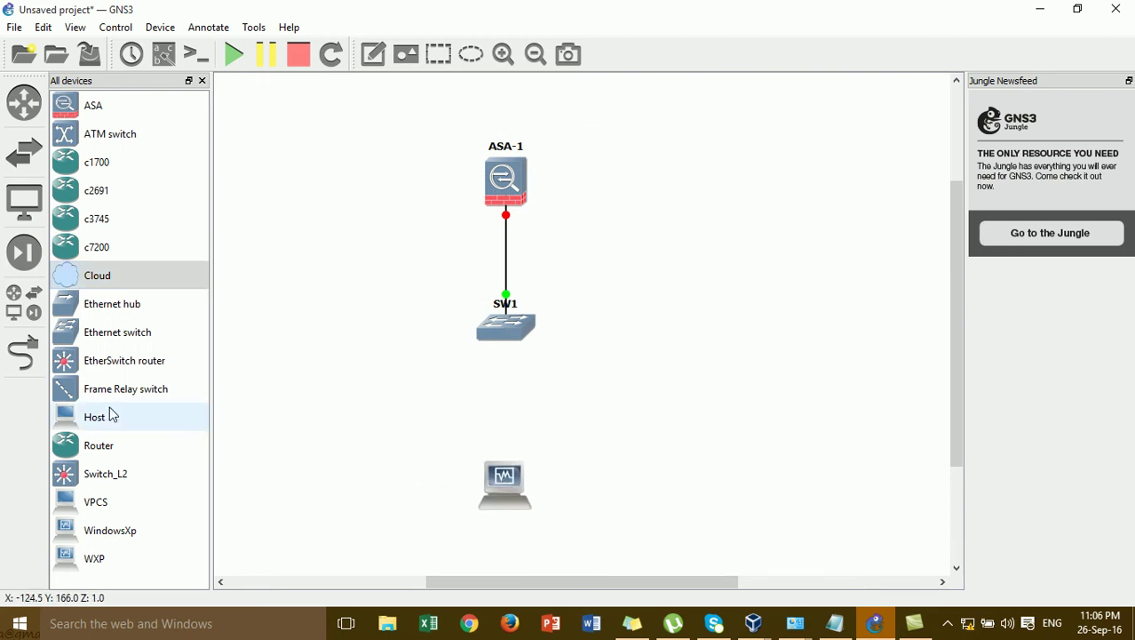
- Add the Wi-Fi adapter as Cloud 1's generic Ethernet NIO and apply the configuration
right_click(502, 483)
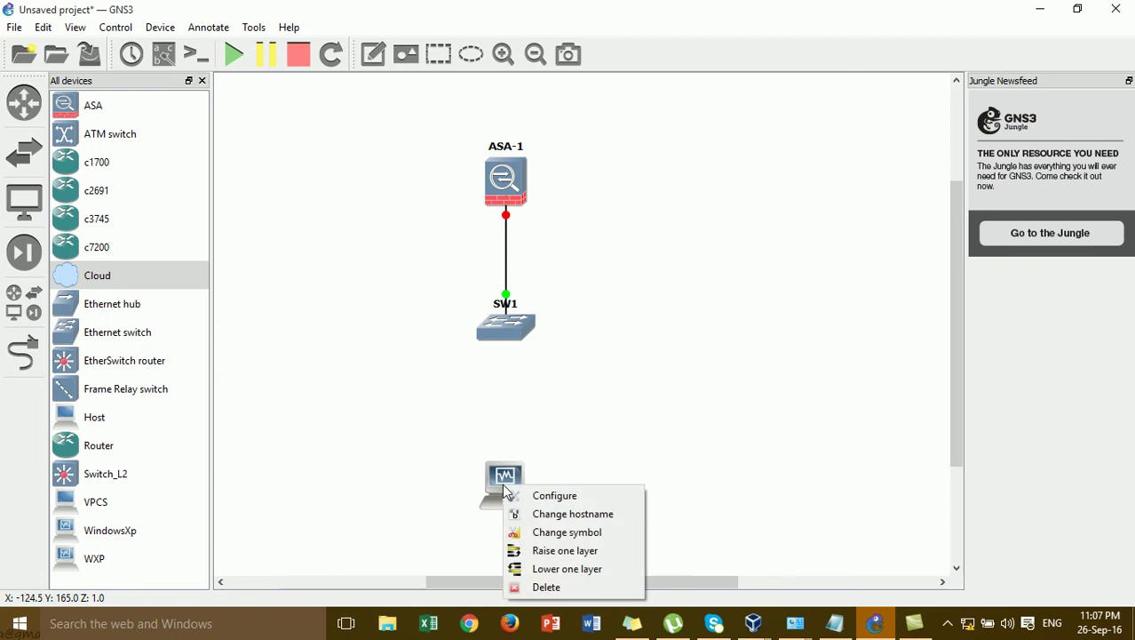
click(525, 494)
click(359, 156)
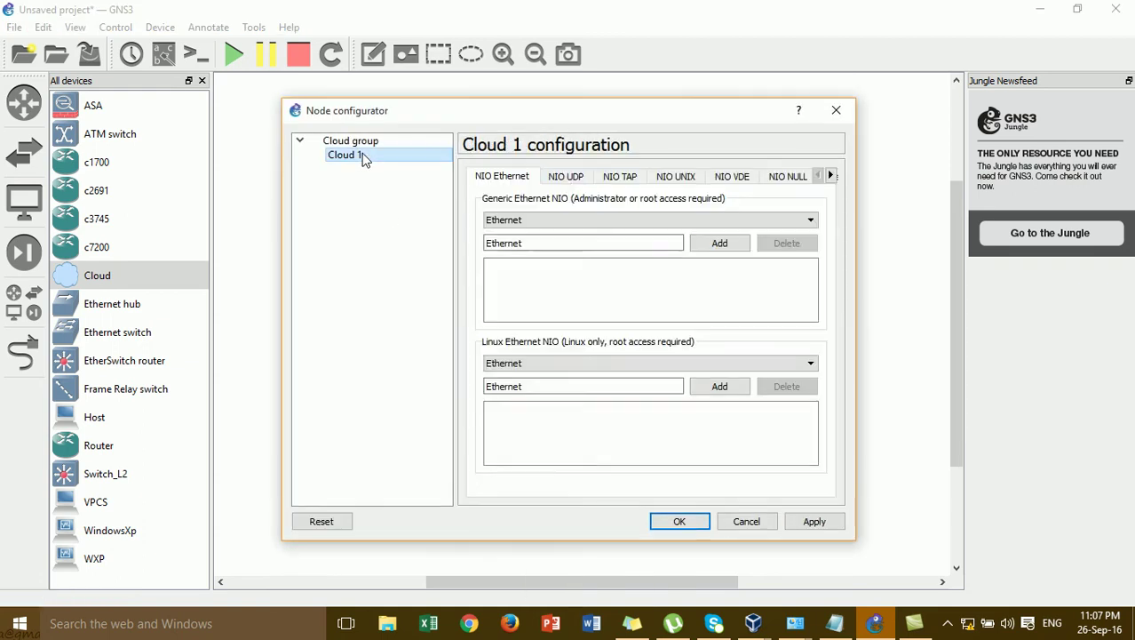
click(573, 222)
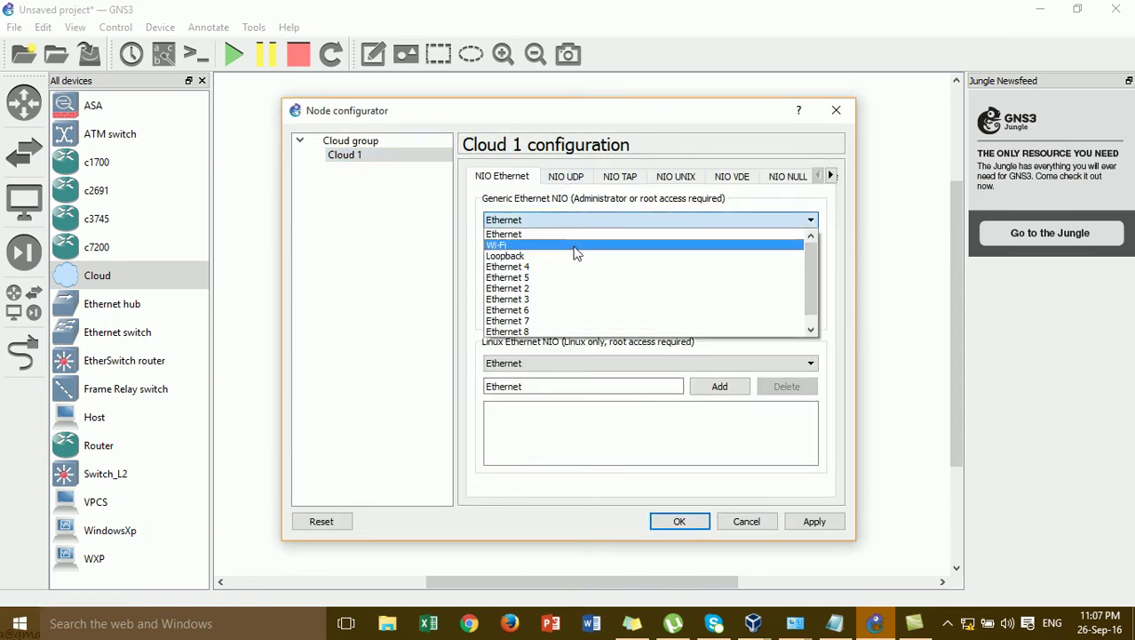
click(574, 249)
click(724, 247)
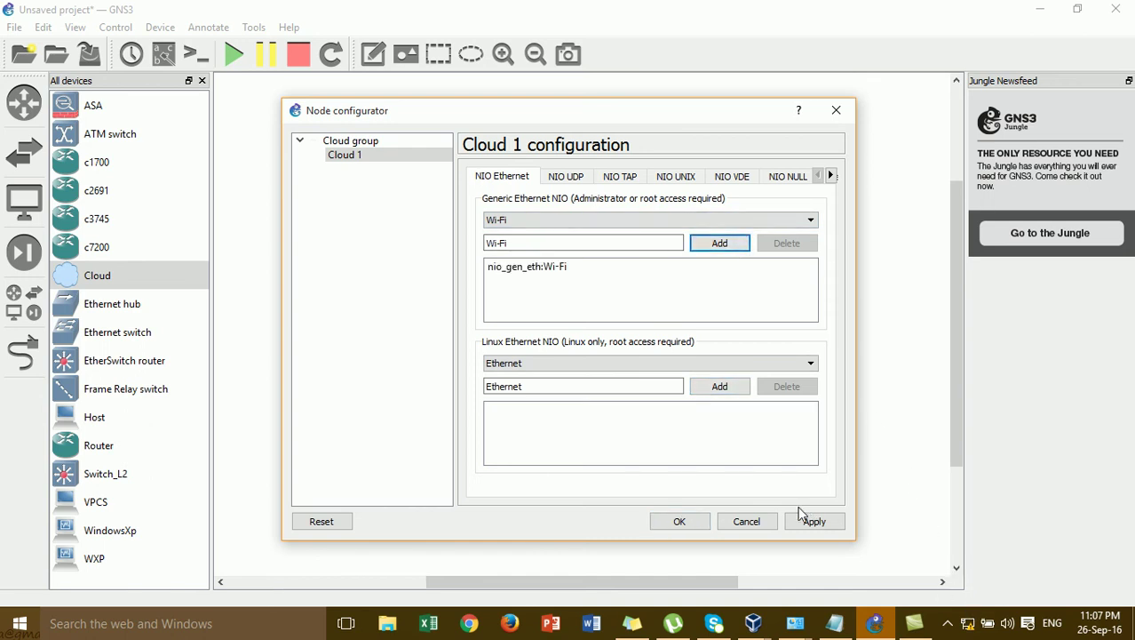
click(697, 529)
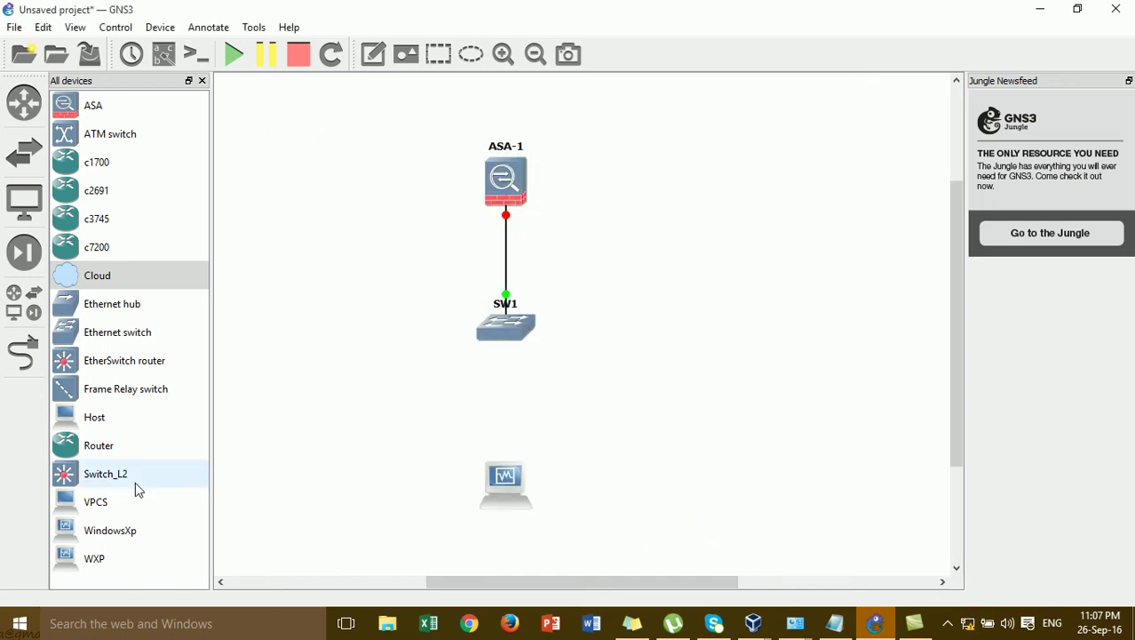
- Link the cloud PC's nio_gen_eth:Wi-Fi port to SW1 port 2, then delete the Wi-Fi label
click(34, 360)
click(506, 484)
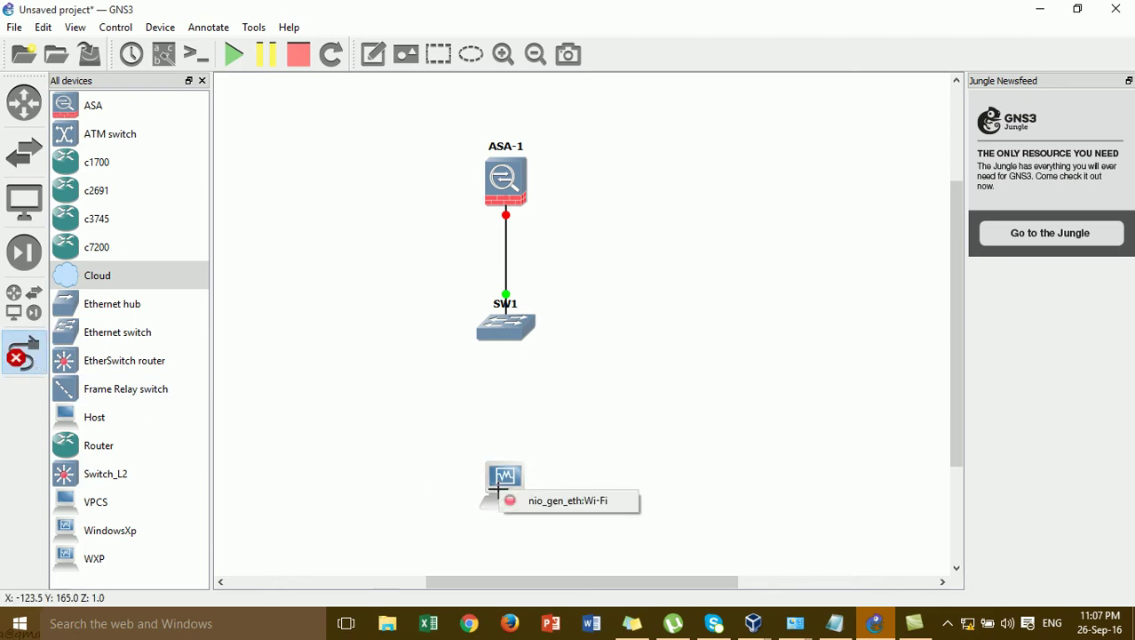
click(516, 497)
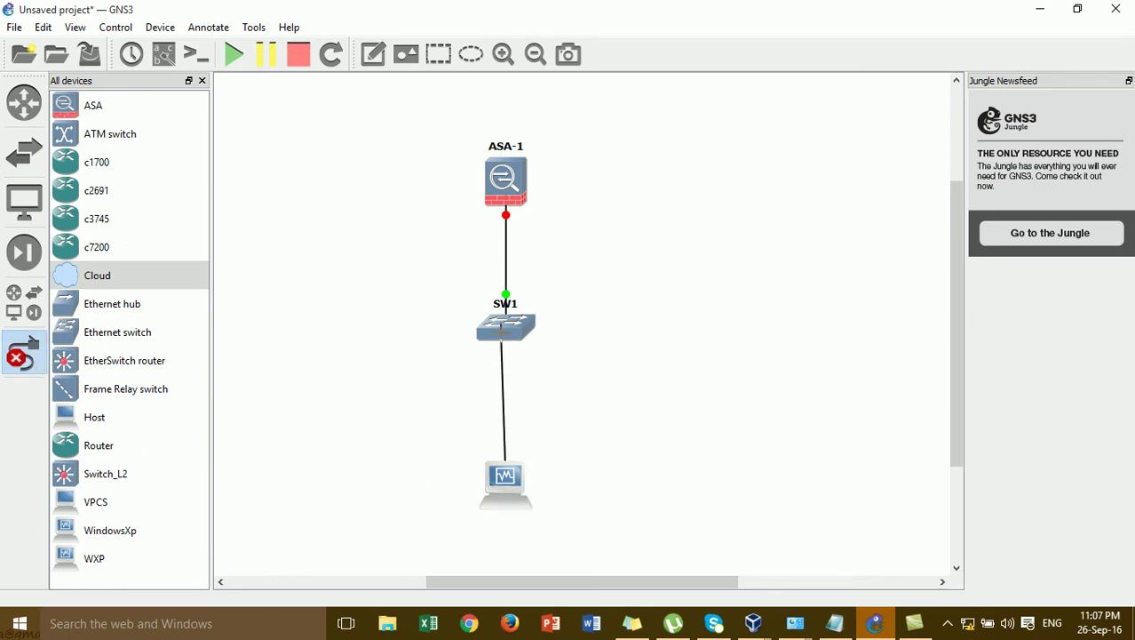
click(505, 333)
click(518, 362)
click(9, 364)
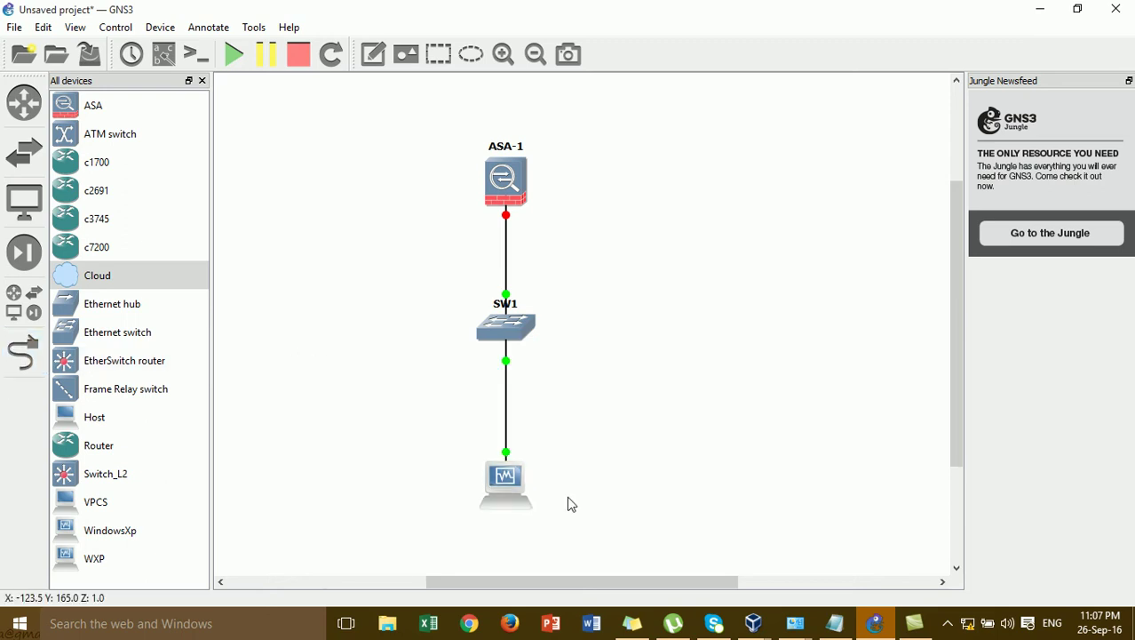
drag(526, 501, 526, 494)
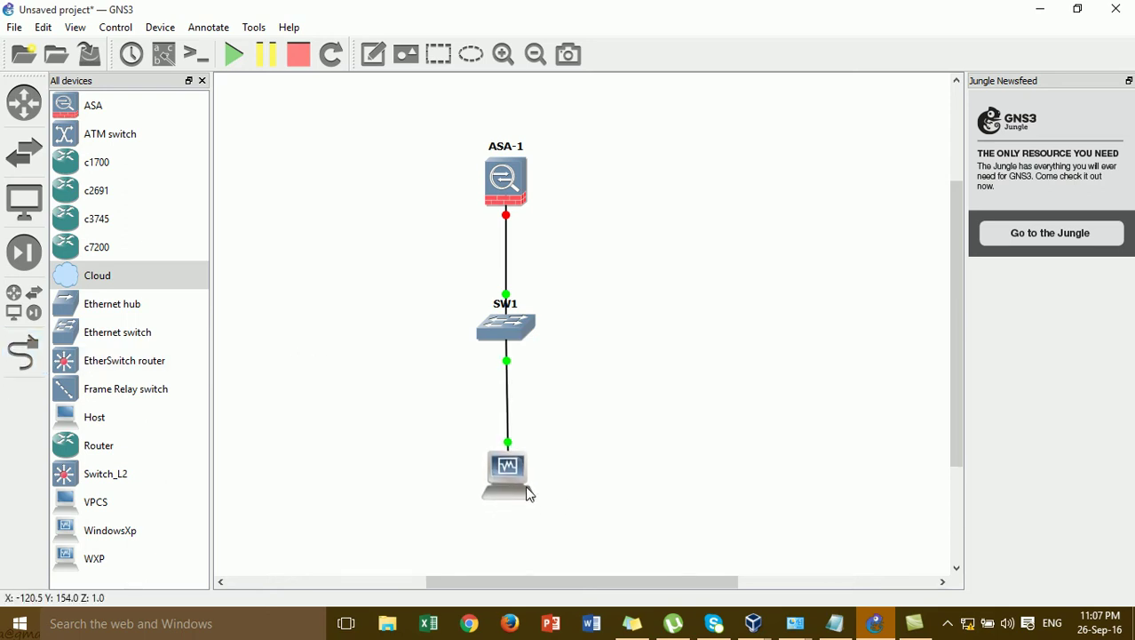
click(164, 53)
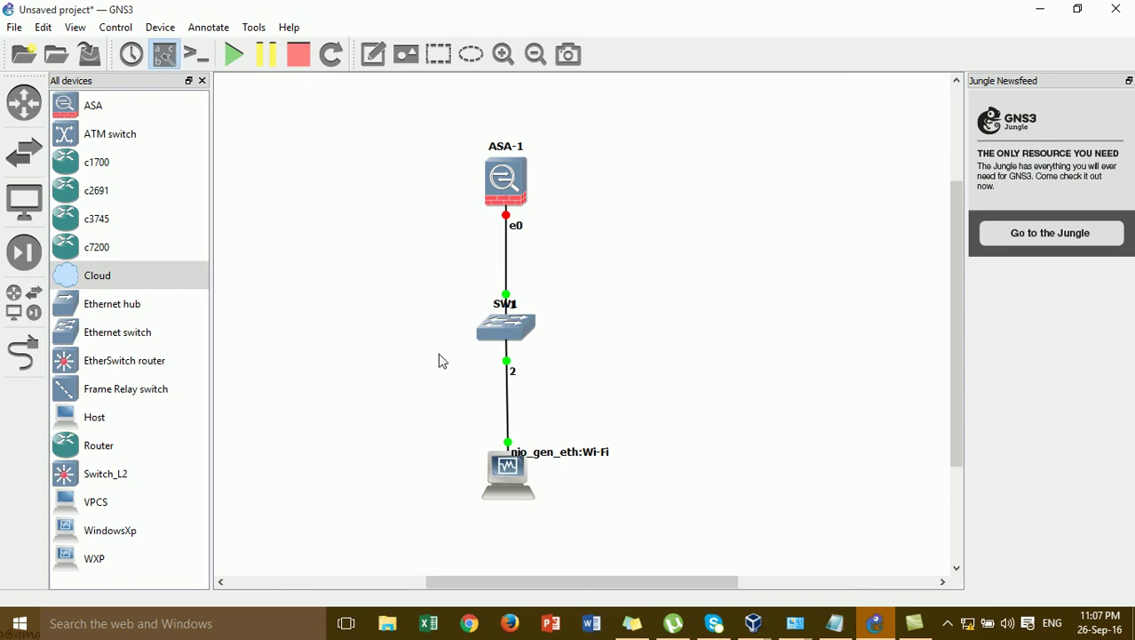
click(584, 455)
key(Delete)
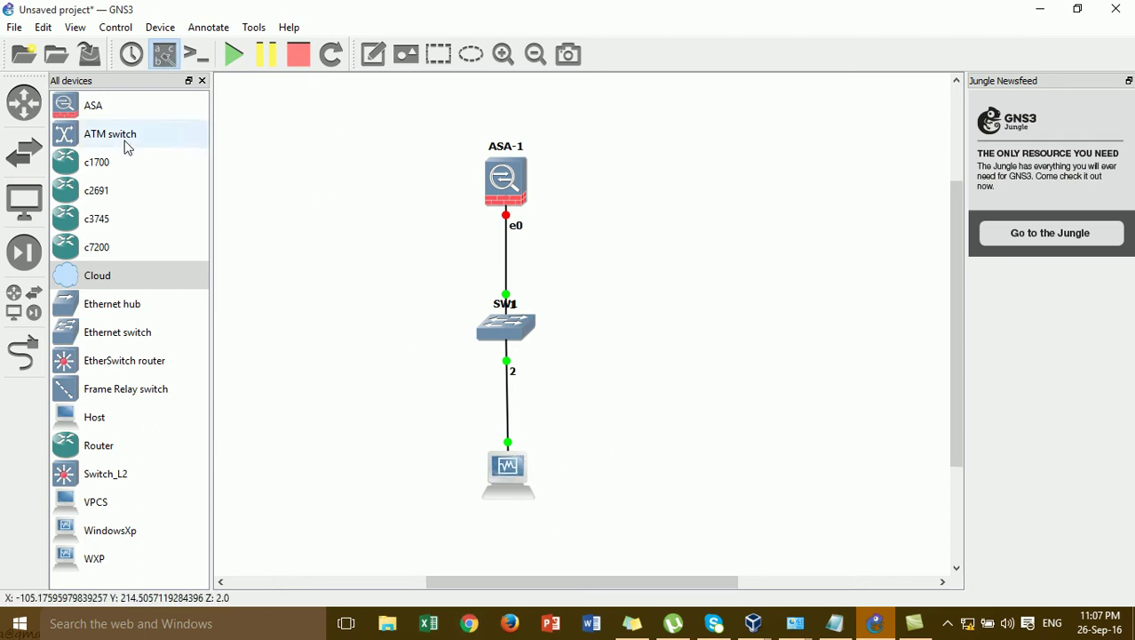
- Add the note 192.168.10.1 beside ASA-1's e0 port
click(373, 53)
click(550, 222)
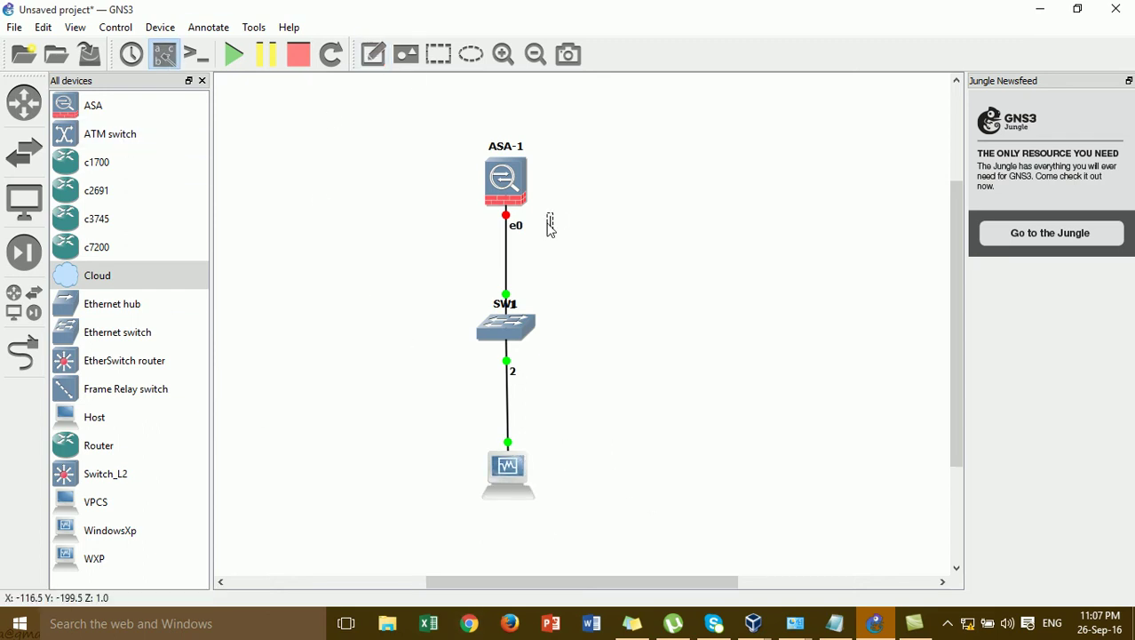
text(182)
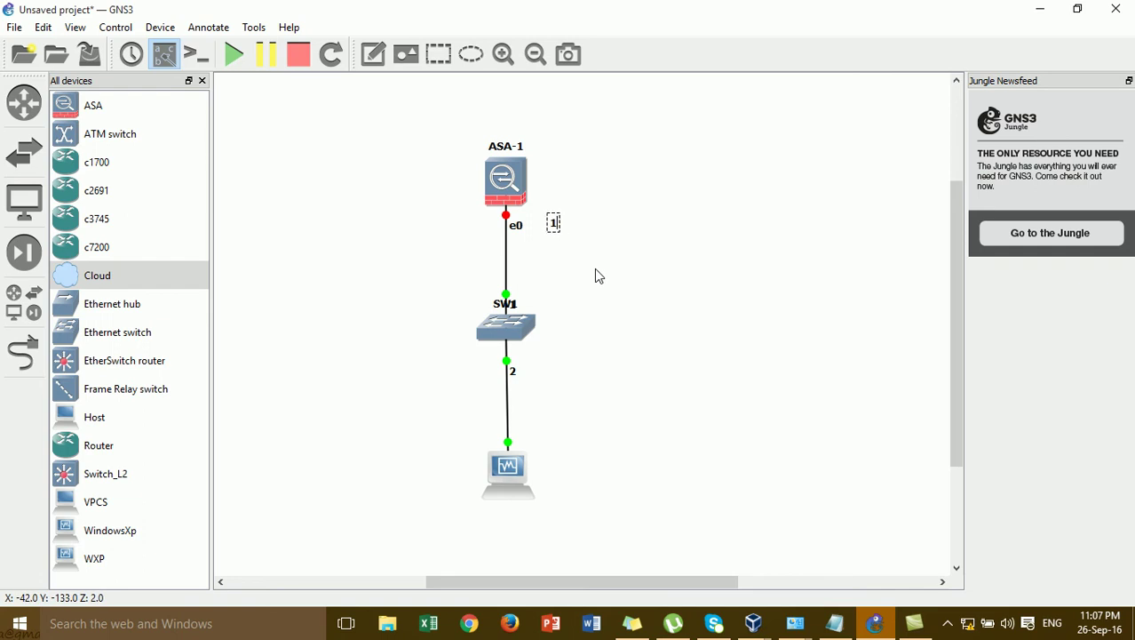
key(BackSpace)
key(BackSpace)
text(82)
key(BackSpace)
key(BackSpace)
text(9)
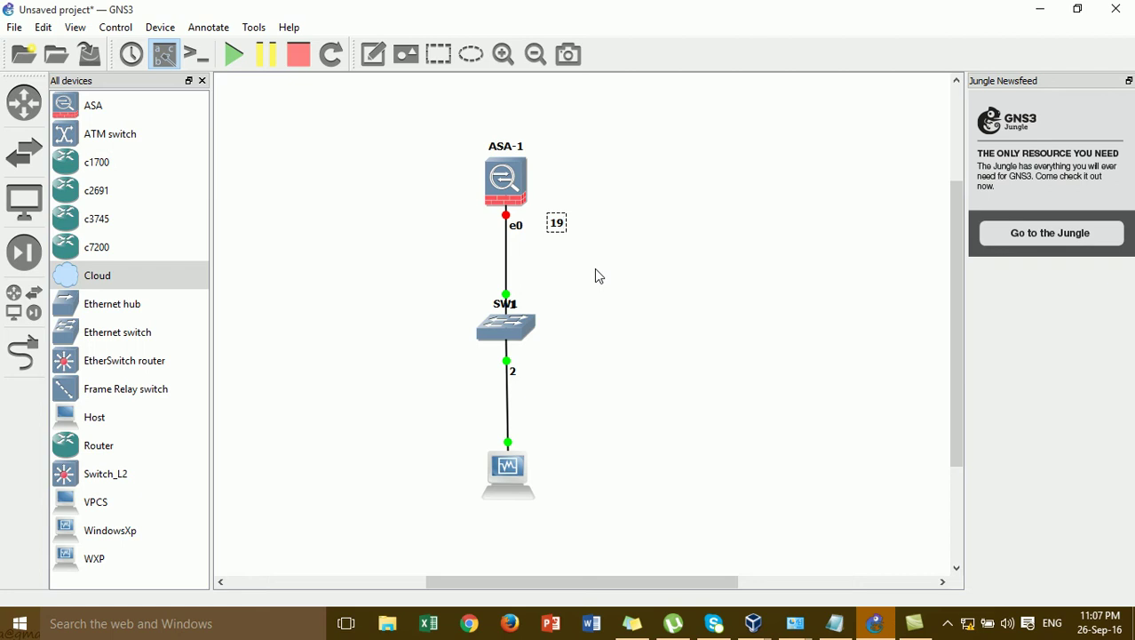
text(2.168.10.1)
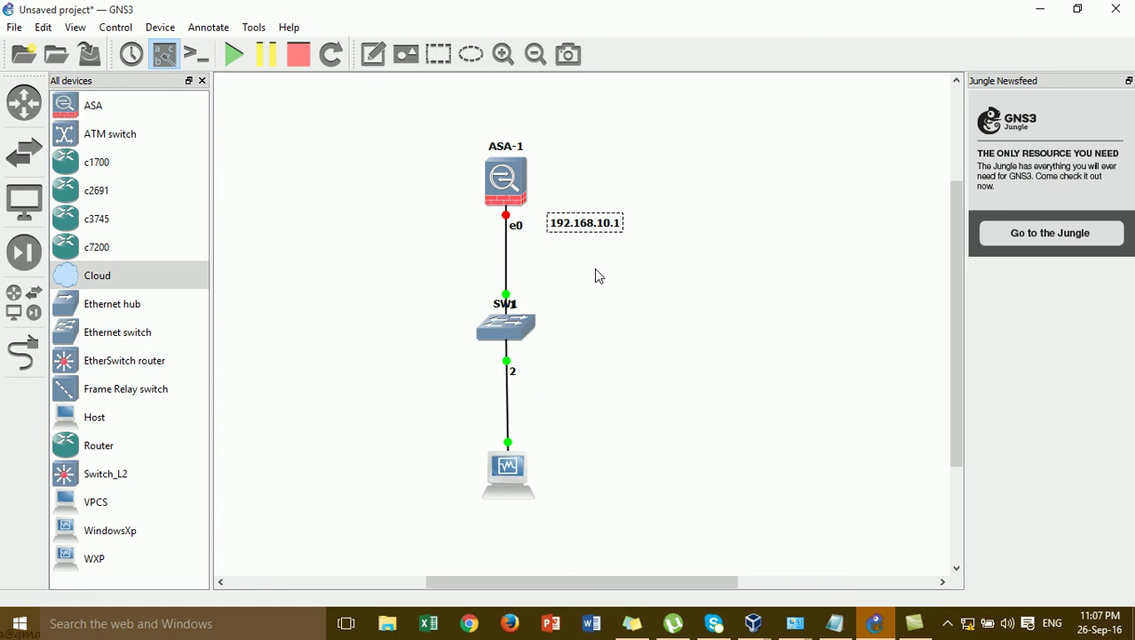
click(661, 213)
drag(605, 227, 598, 225)
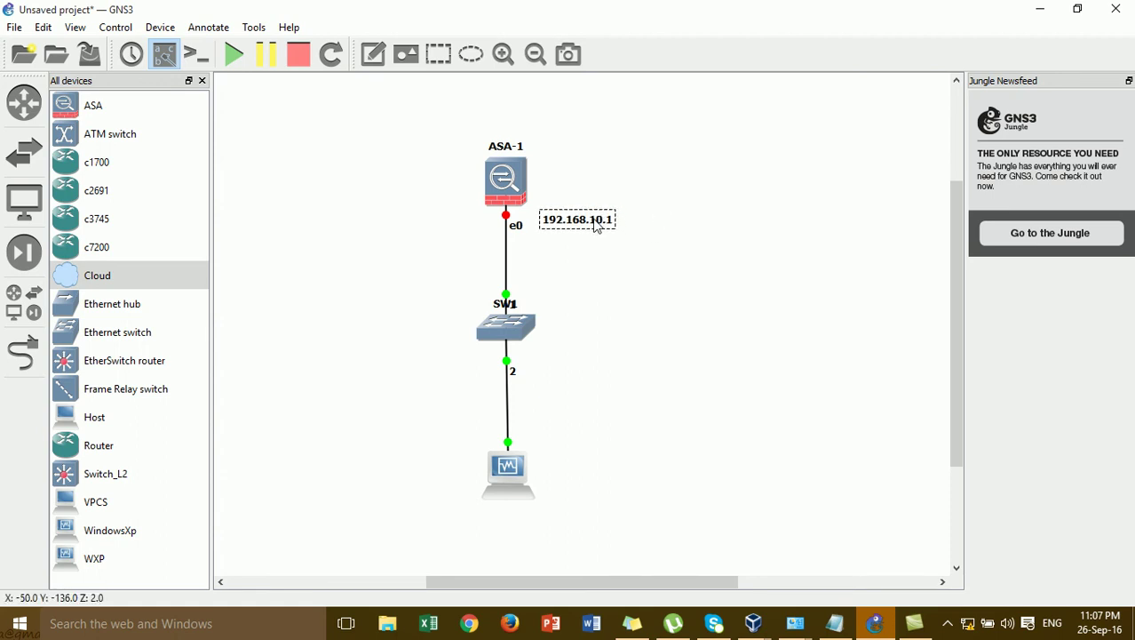
- Add the note 192.168.10.2 beside the host computer
click(373, 54)
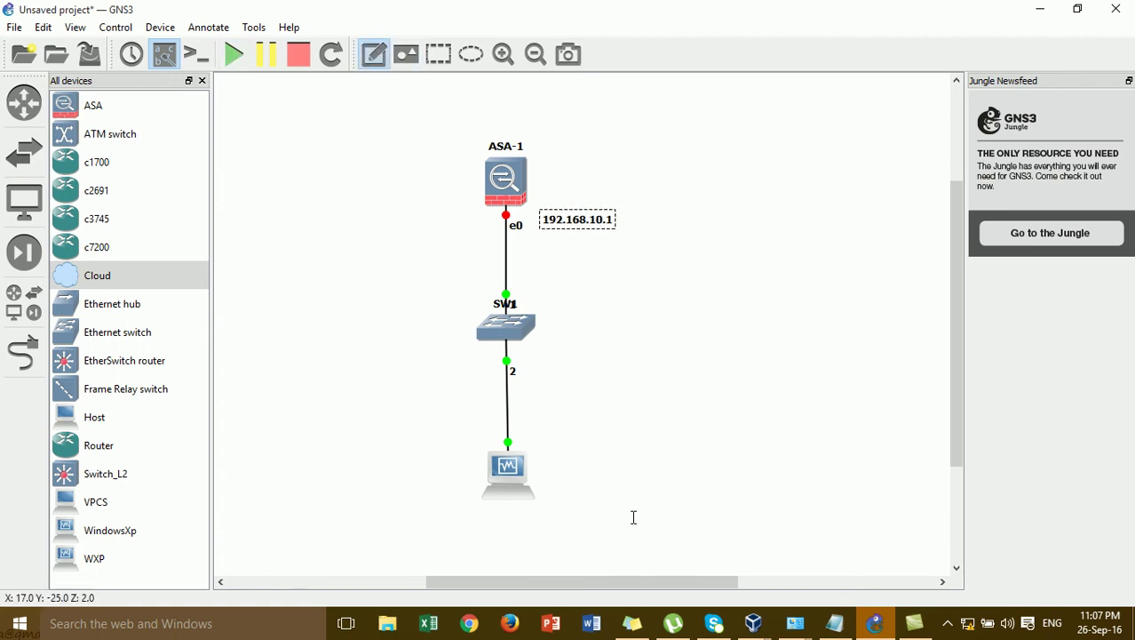
click(557, 460)
text(192.1)
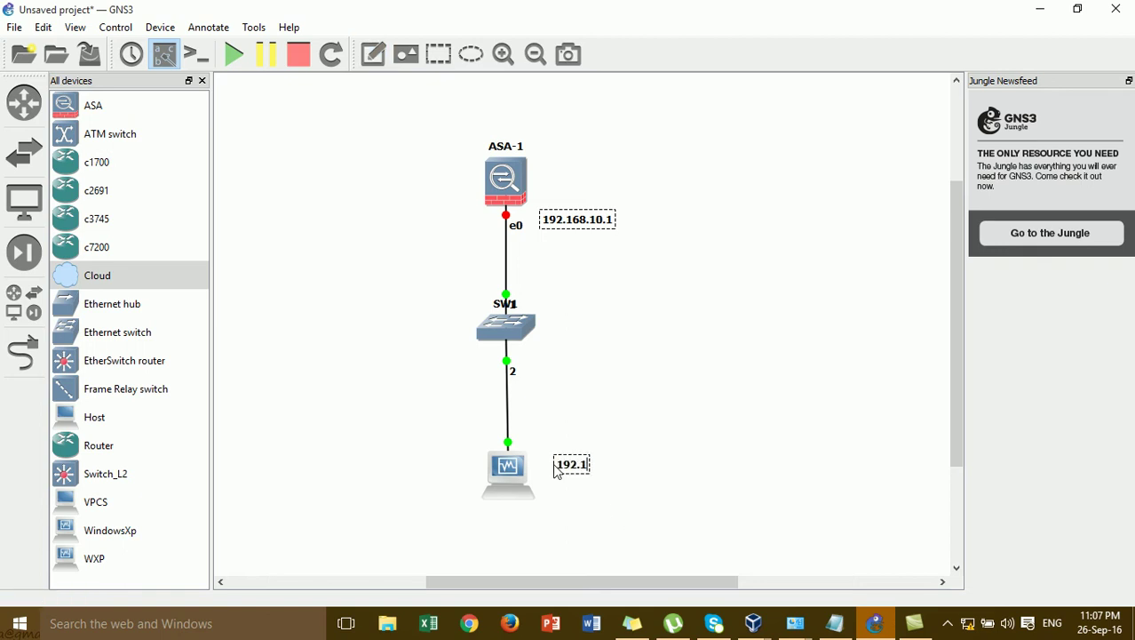
text(68.10.2)
click(625, 427)
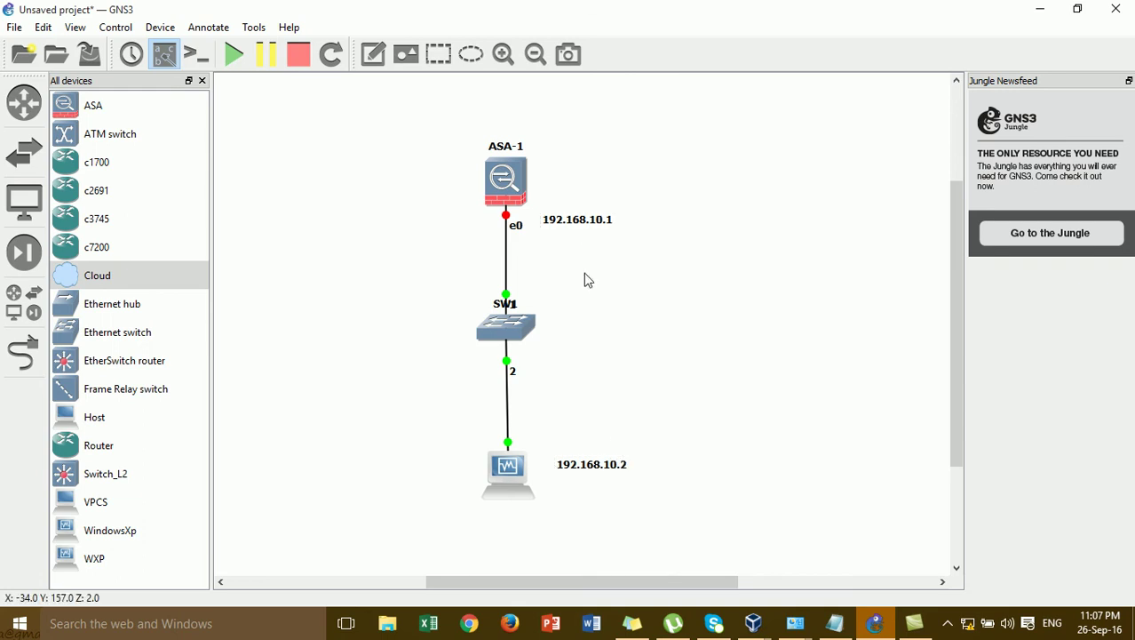
drag(579, 470, 571, 467)
click(593, 421)
drag(500, 582, 475, 582)
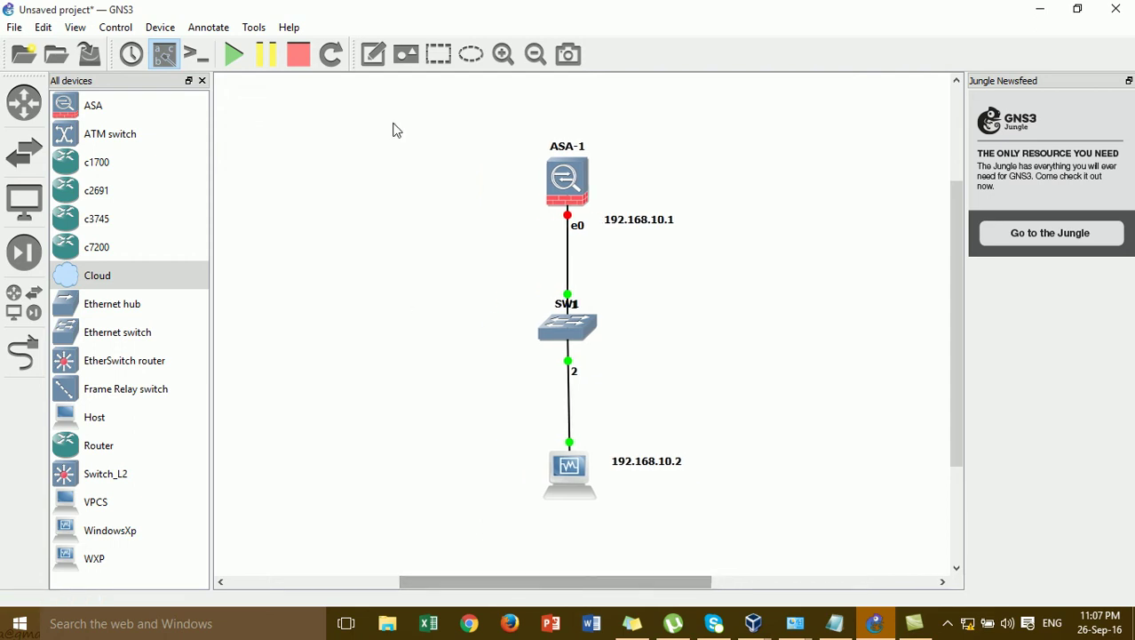
- Type the note 'Basic How to enable SSH on Firewall Cisco ASA5520' at the canvas top-left
click(373, 55)
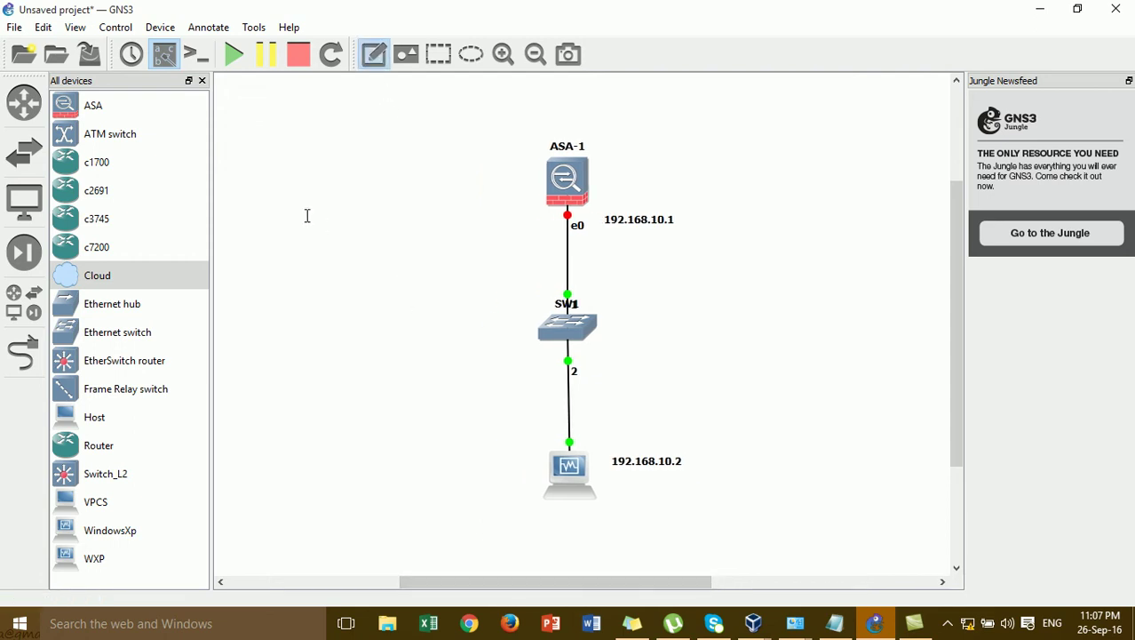
click(259, 163)
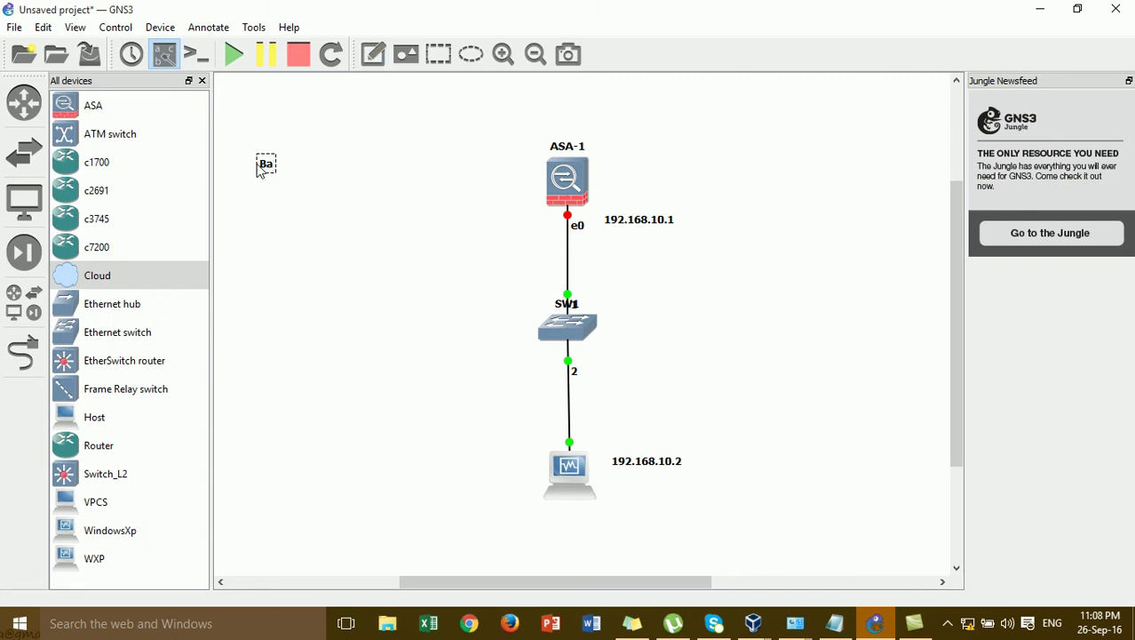
text(Basic G)
key(BackSpace)
text(How to w)
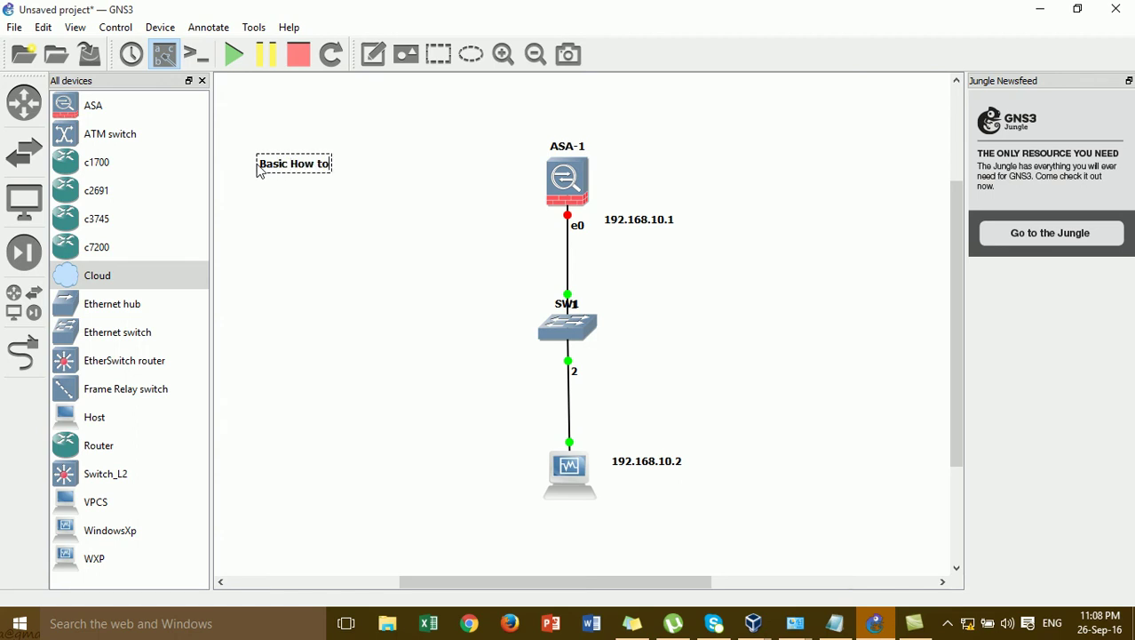
key(BackSpace)
text(e)
text(nable)
text( Firewa)
key(BackSpace)
key(BackSpace)
key(BackSpace)
key(BackSpace)
key(BackSpace)
text(S)
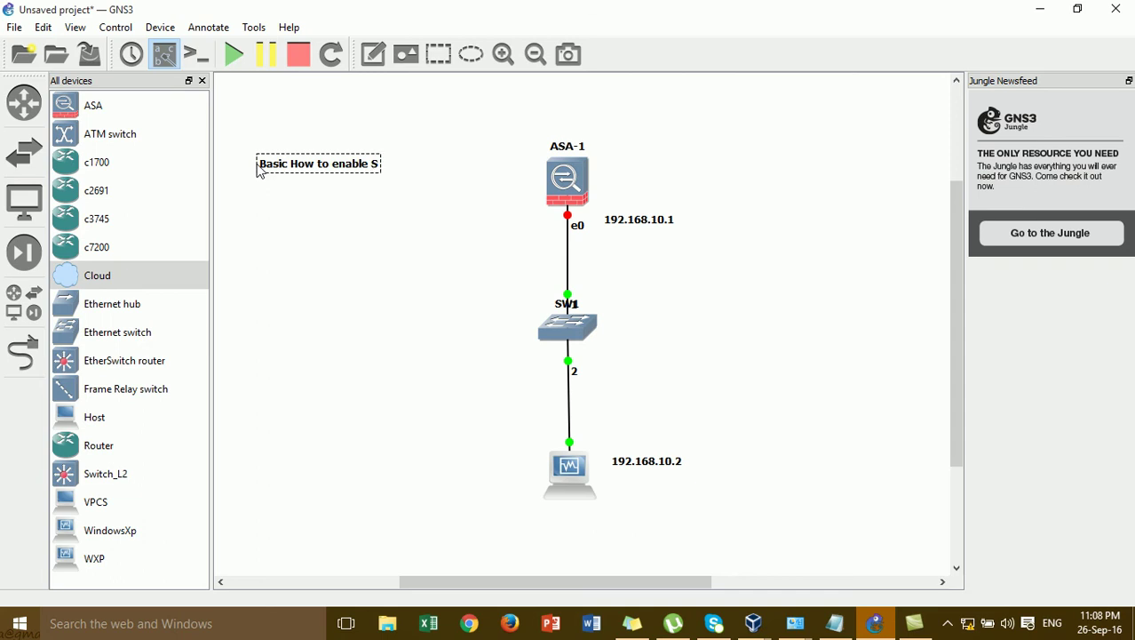
text(SH on Firew)
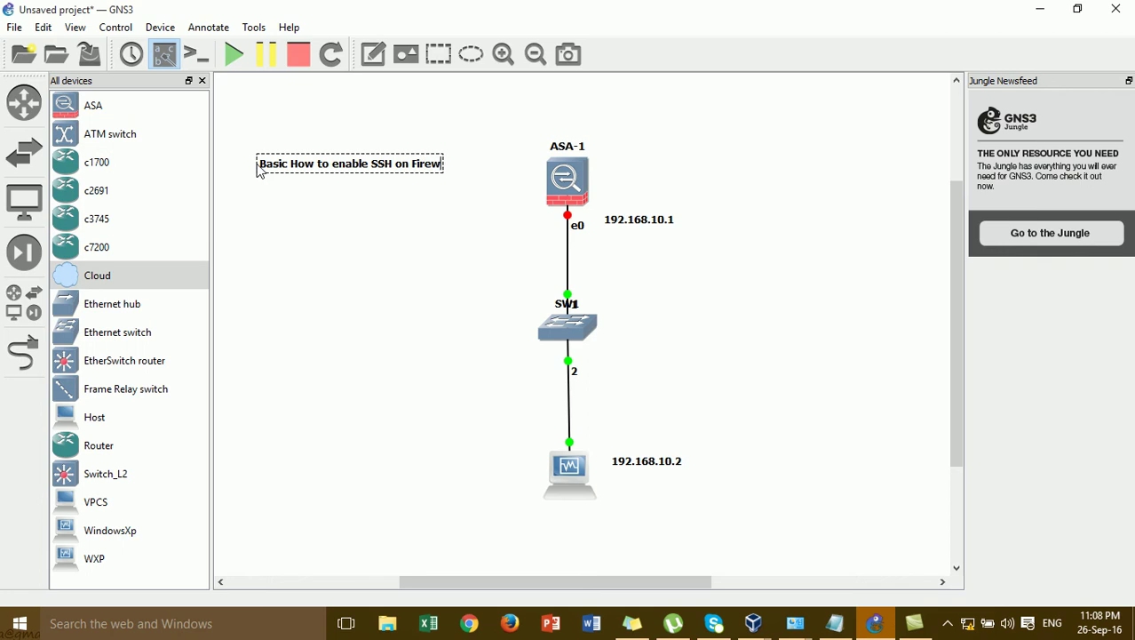
text(all Cisco ASA5520)
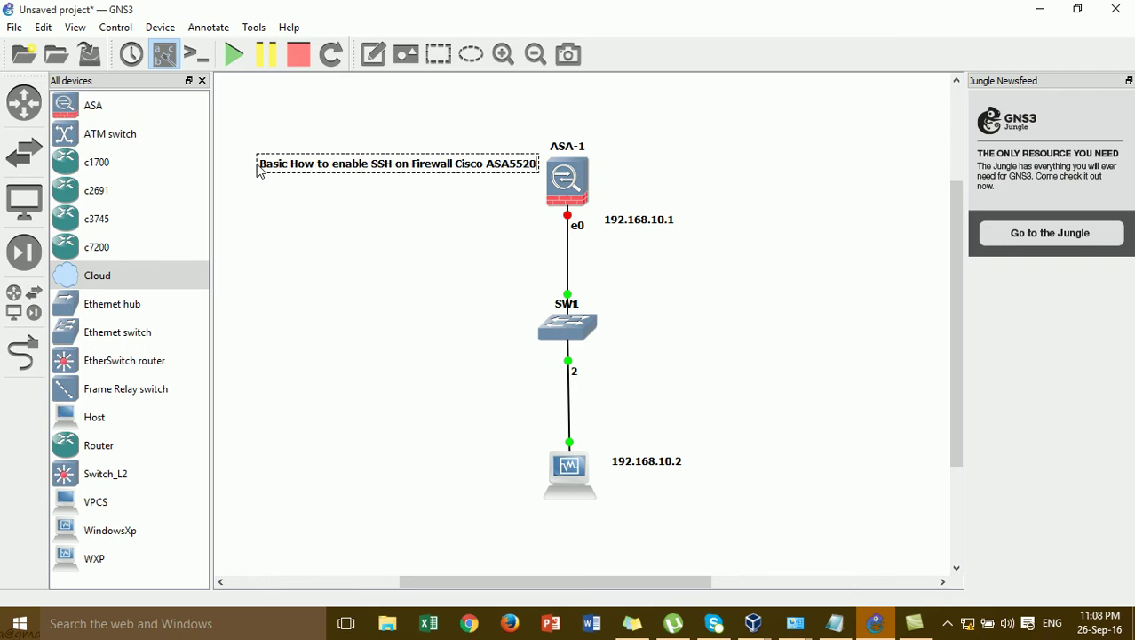
click(373, 226)
drag(375, 162, 343, 166)
click(365, 203)
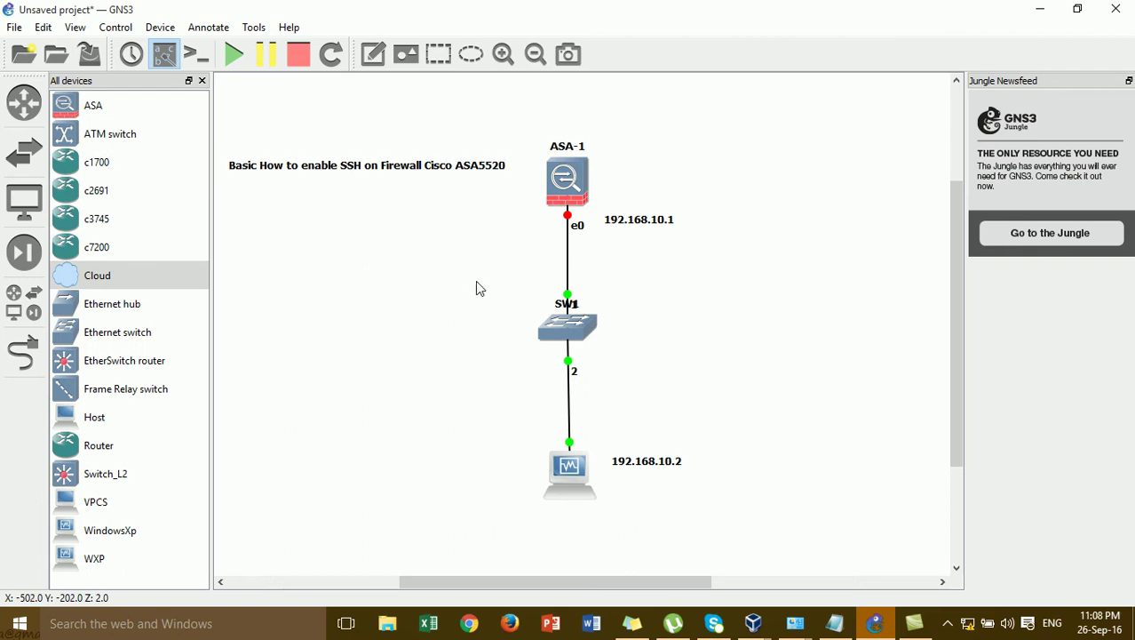
- Add the note '1-Assign IP on the Cisco ASA' below the title and align it
click(373, 55)
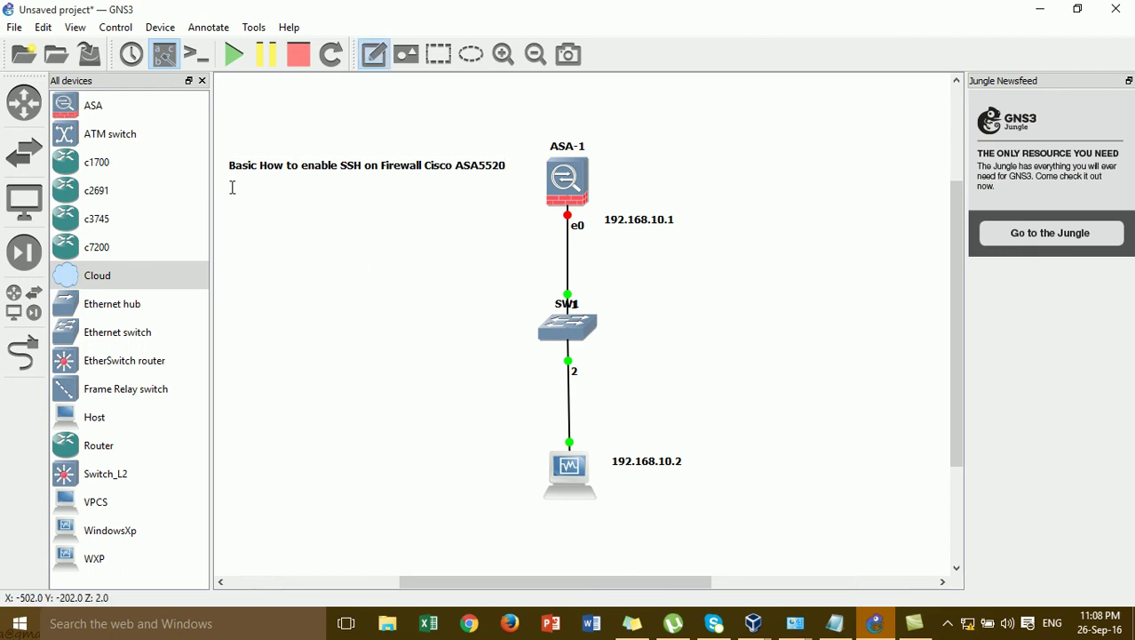
click(231, 187)
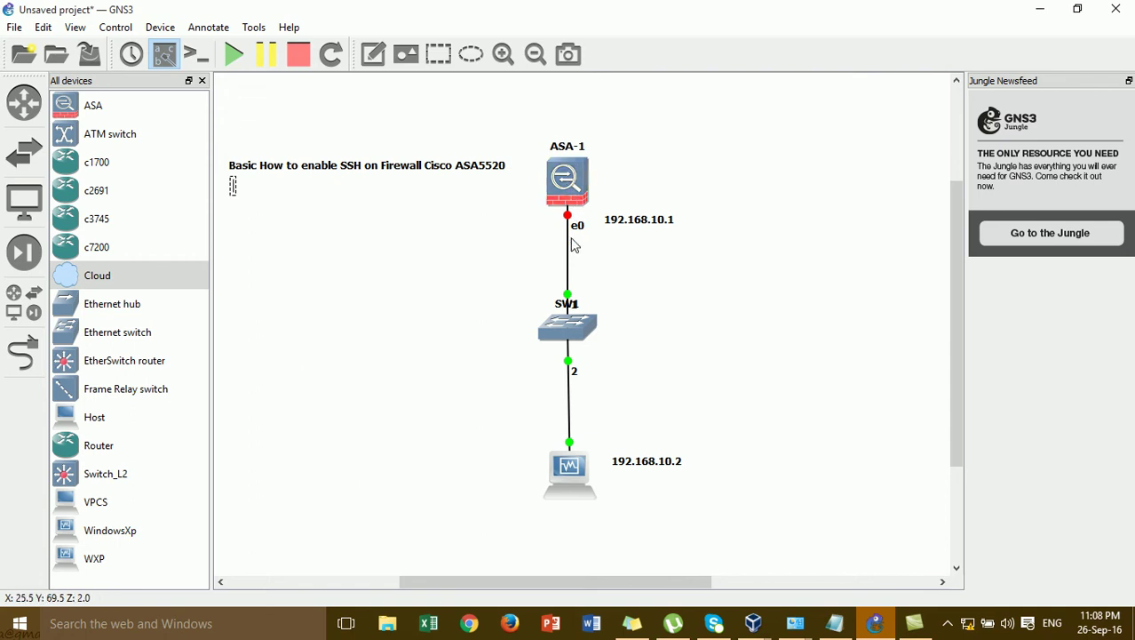
text(1-Ass)
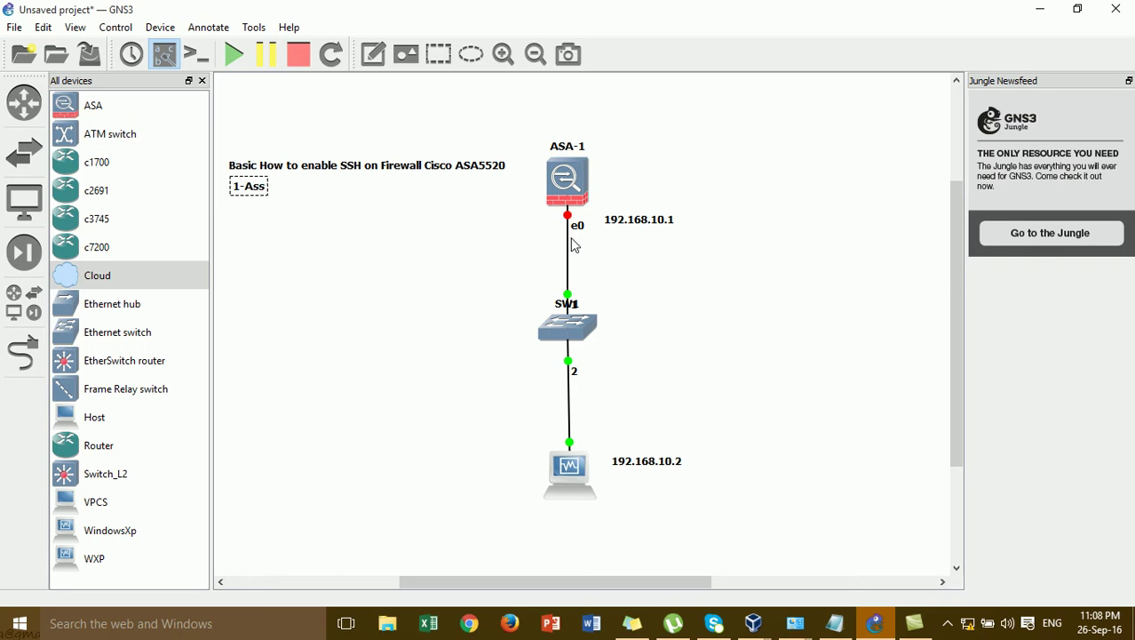
text(ign IP on the CIs)
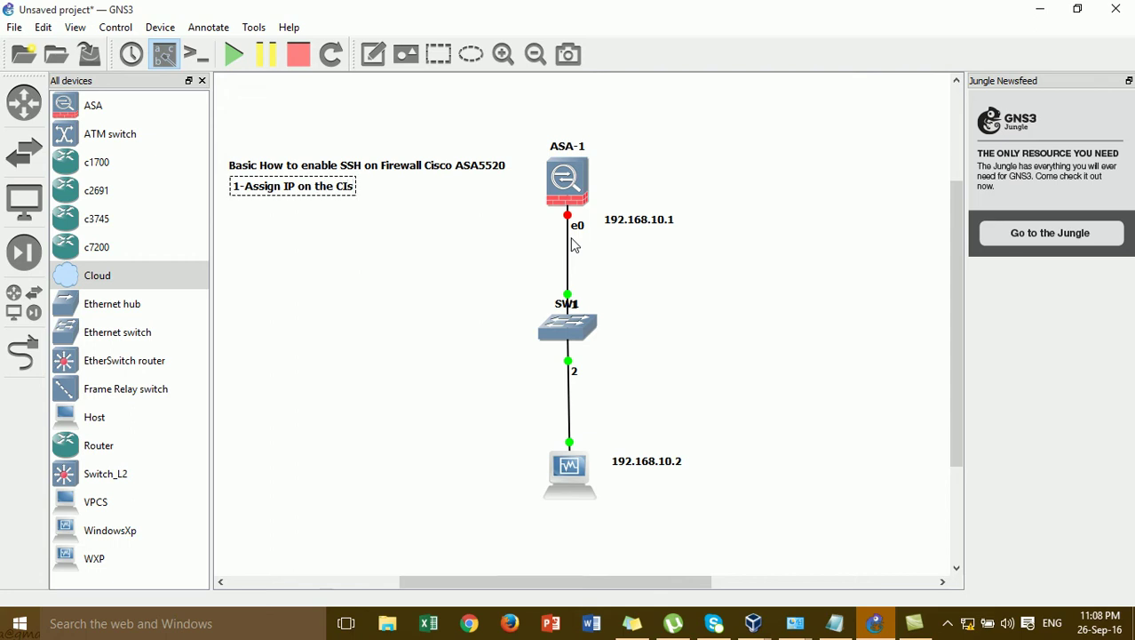
text(sco ASA)
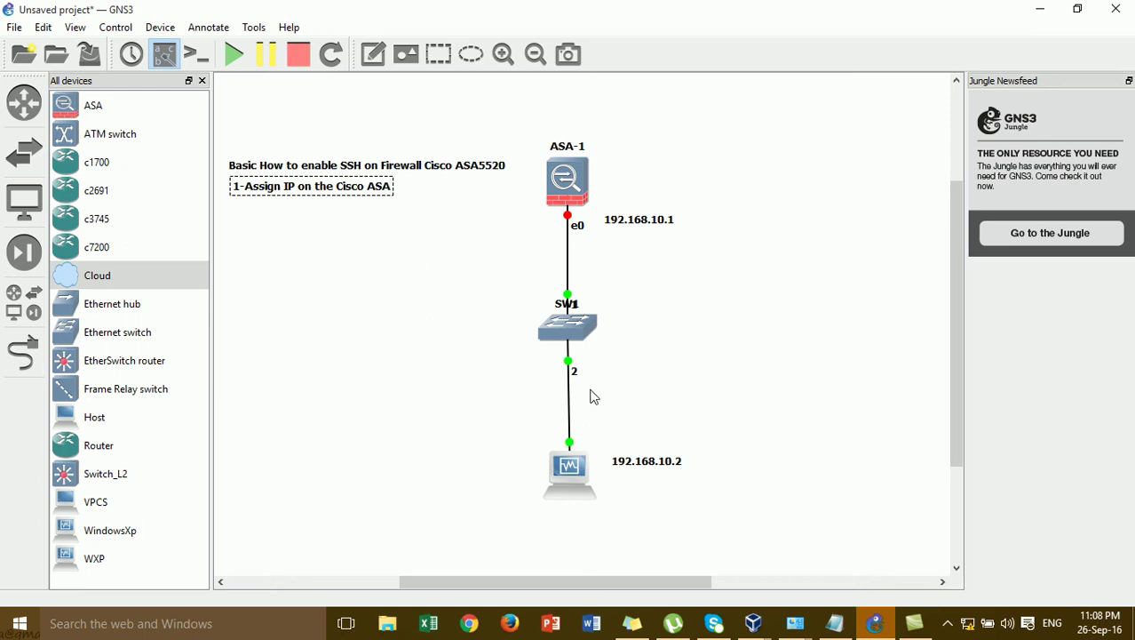
click(427, 311)
click(320, 197)
drag(320, 190, 312, 194)
click(374, 269)
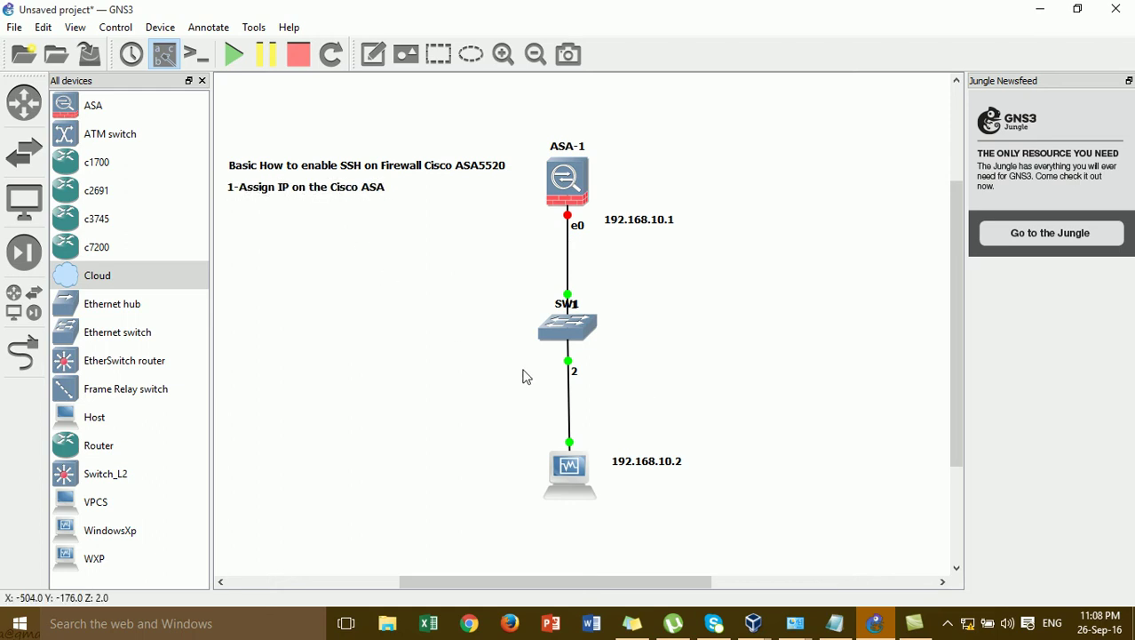
- Start the ASA-1 firewall and confirm it is running
right_click(570, 178)
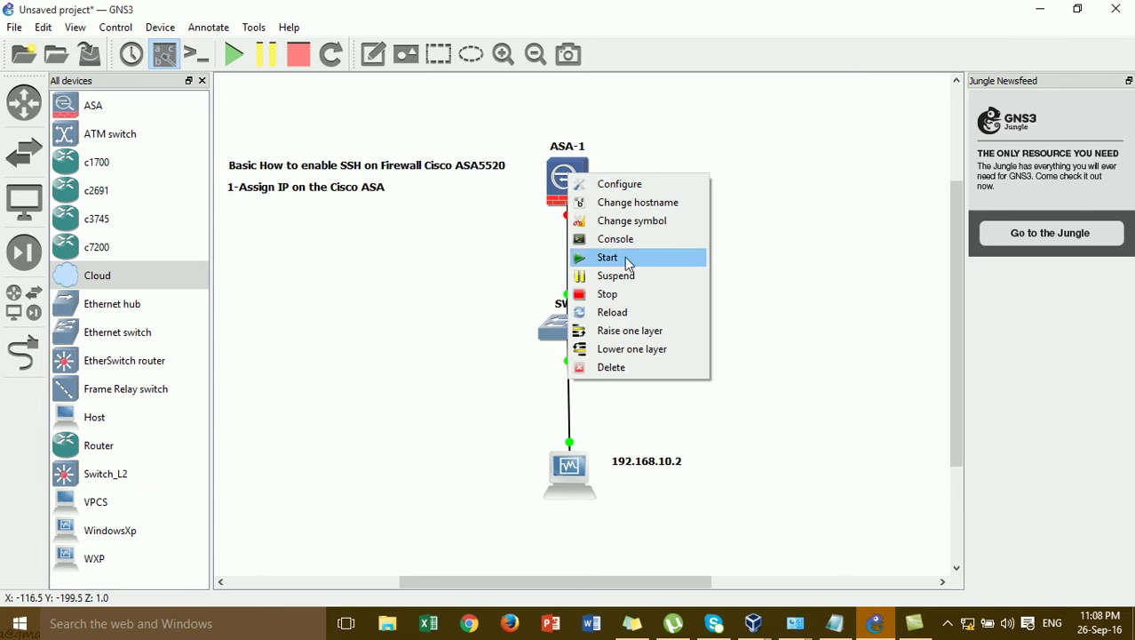
click(608, 258)
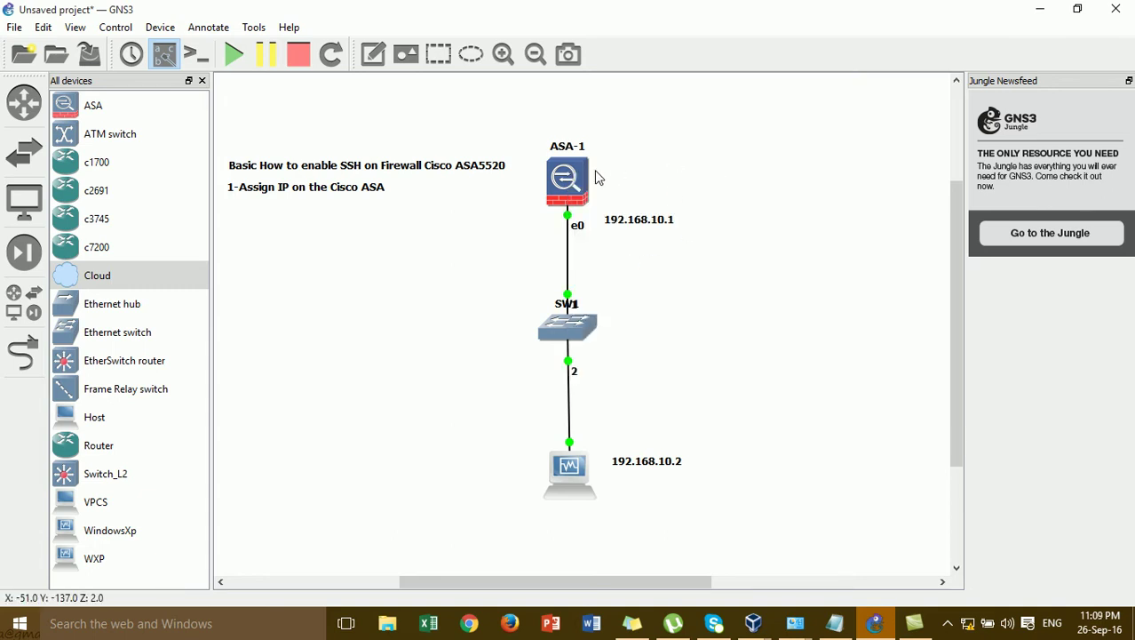
mouse_move(576, 182)
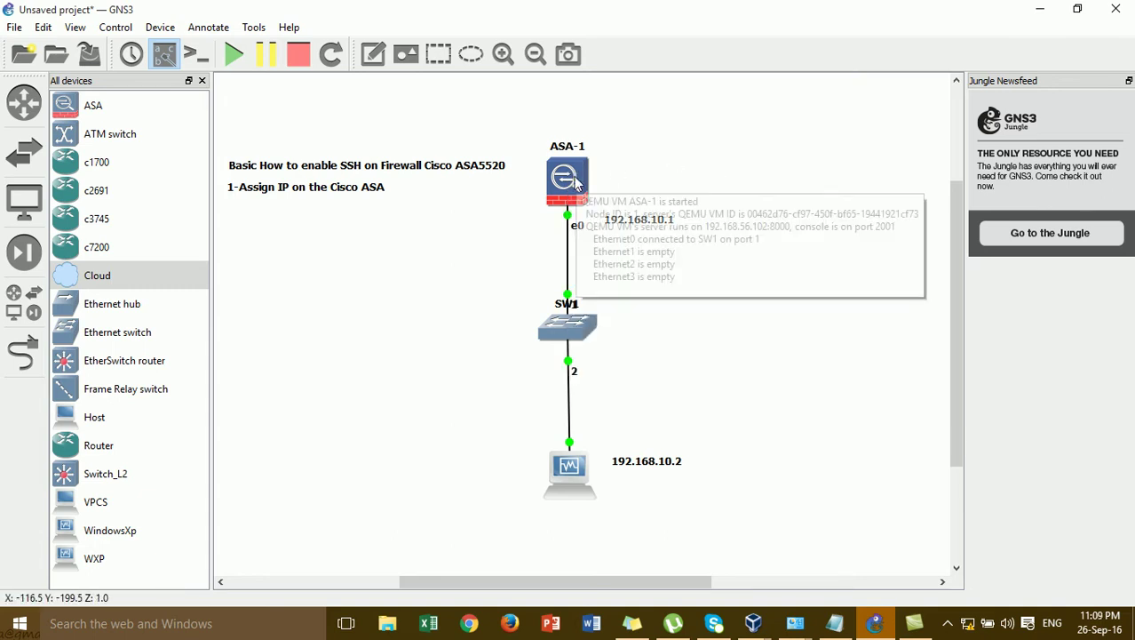
click(380, 190)
click(424, 238)
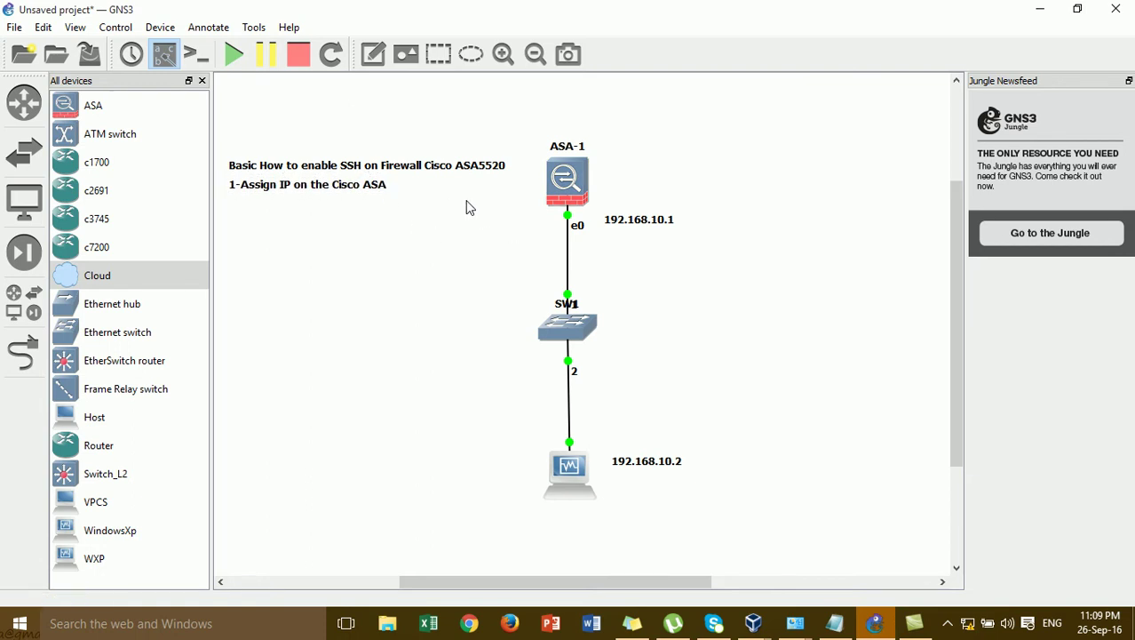
right_click(566, 180)
- Open the ASA-1 console in SecureCRT and move the window aside while the firewall boots
click(632, 240)
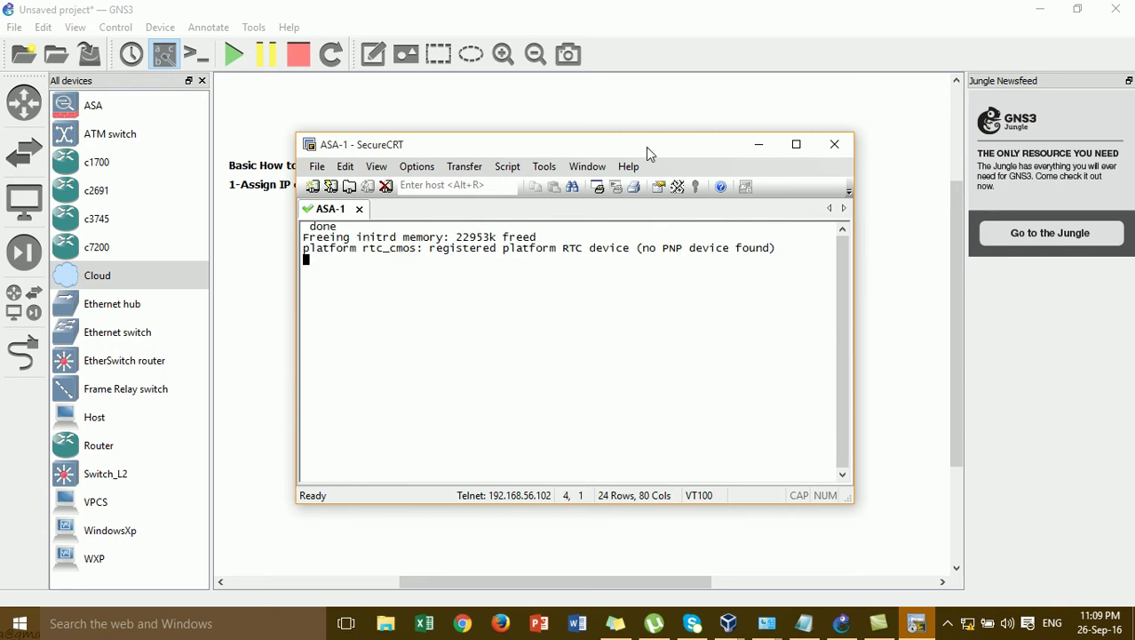
drag(646, 146, 962, 116)
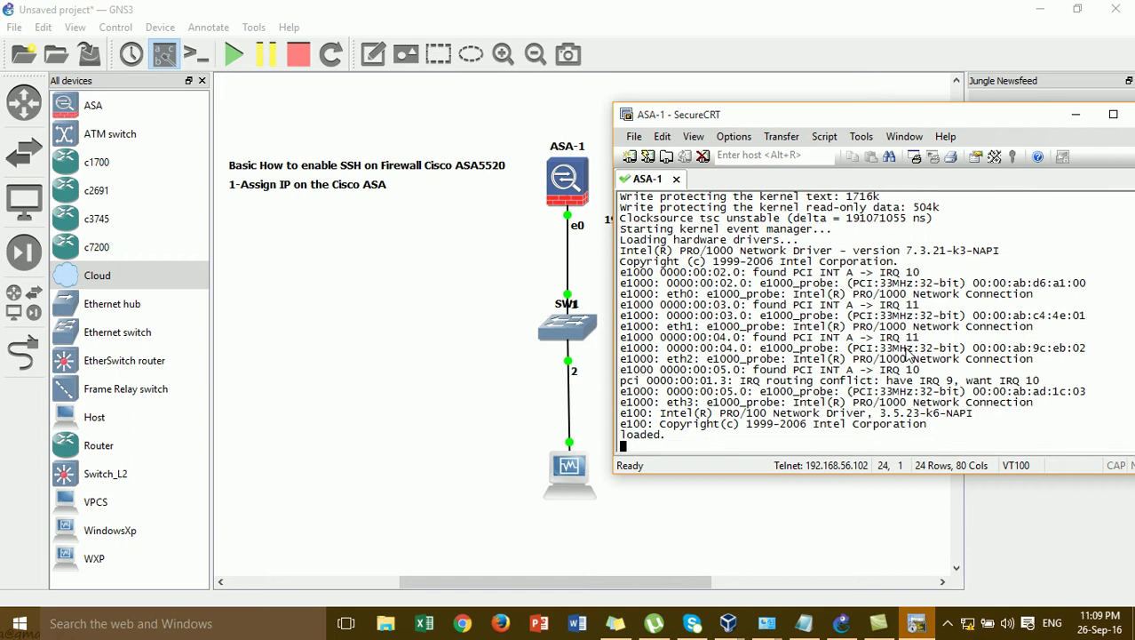
drag(833, 121, 918, 145)
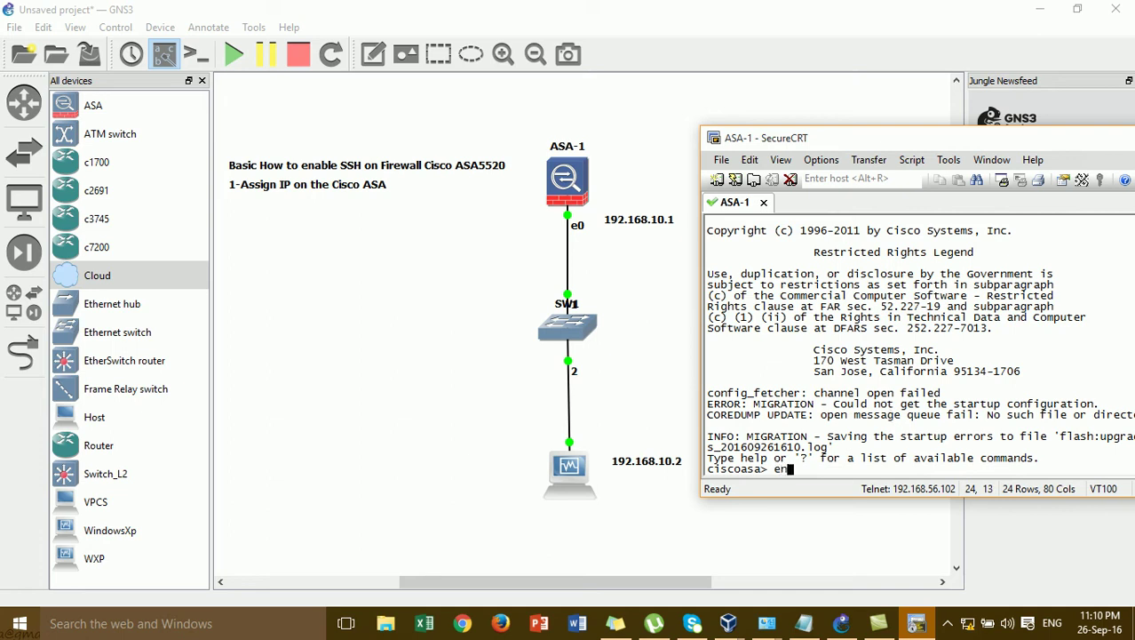
- Enter privileged mode on ASA-1 with enable and an empty password
text(en)
key(Tab)
key(Return)
key(Return)
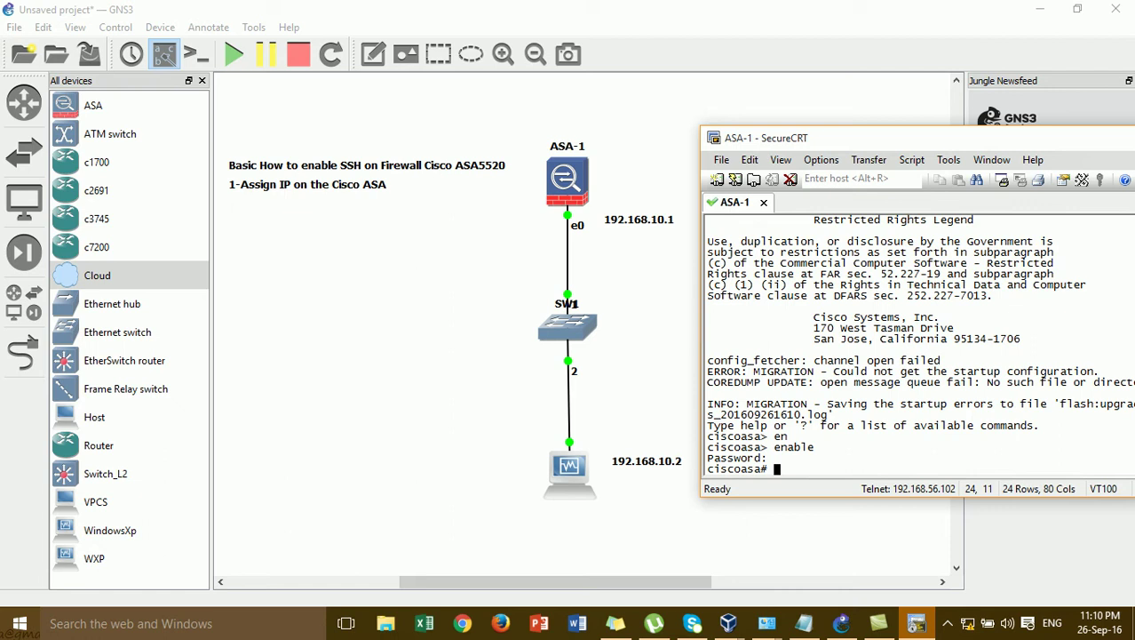
key(Return)
key(Return)
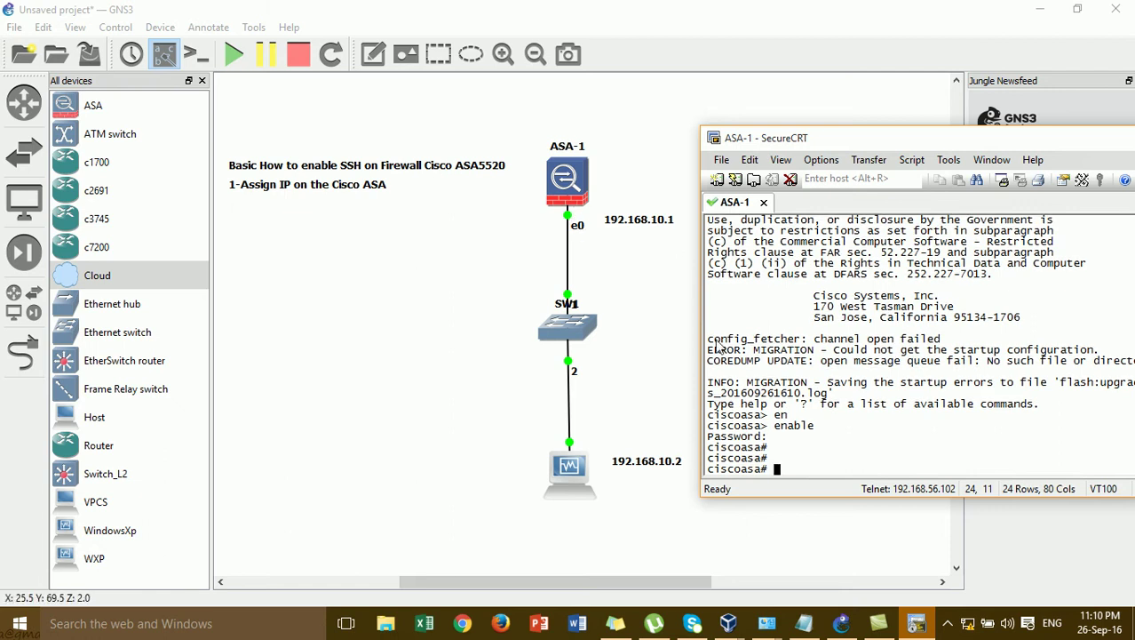
- Rename ASA-1's e0 link label to g0 in GNS3
click(576, 227)
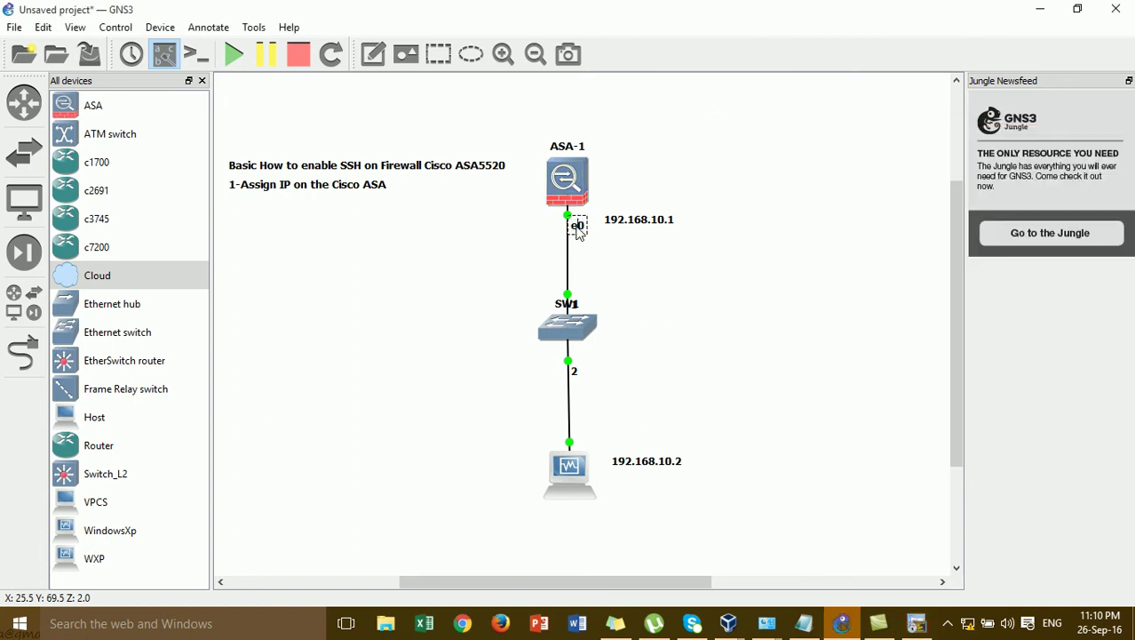
text(g)
click(675, 366)
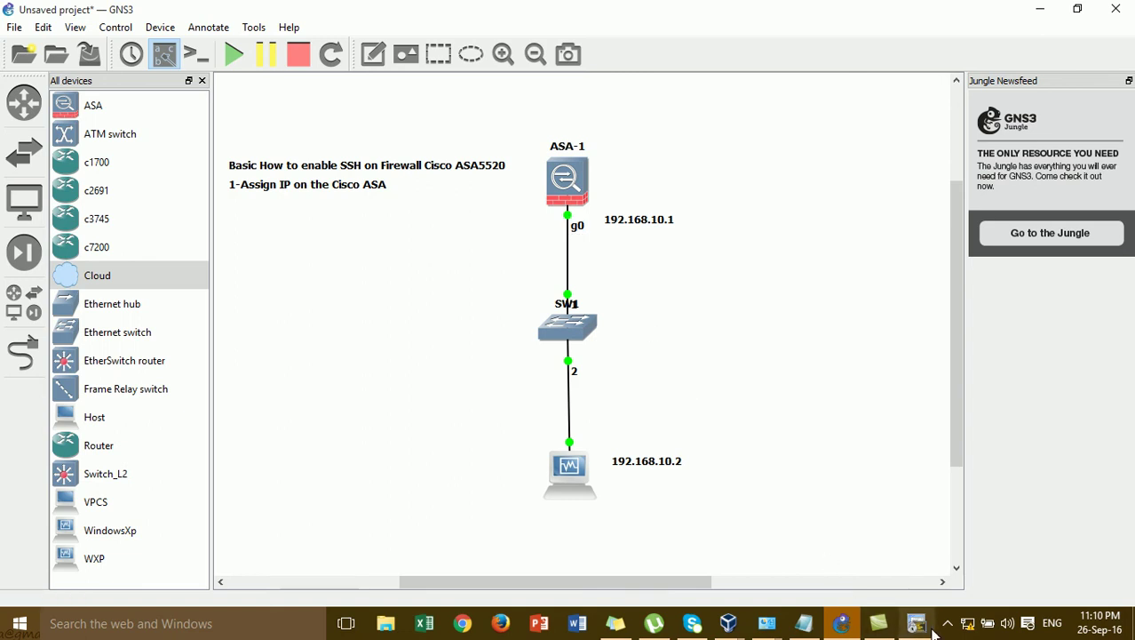
click(917, 623)
- Under configure terminal, give interface g0 the address 192.168.10.1 255.255.255.0
text(c)
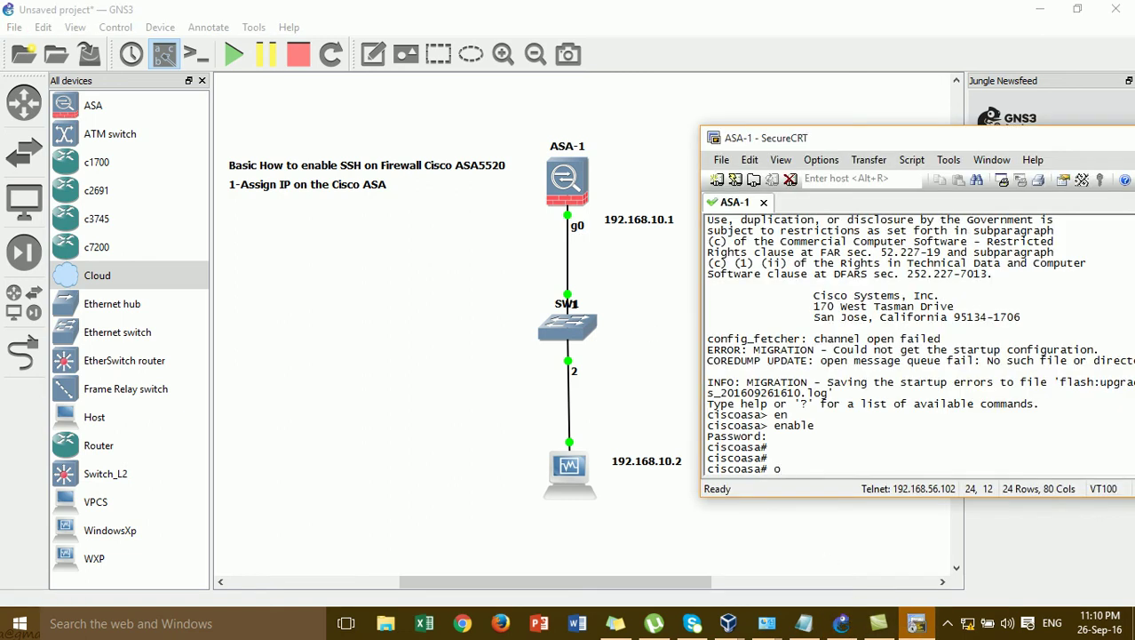
text(onf)
key(Tab)
text(t)
key(Tab)
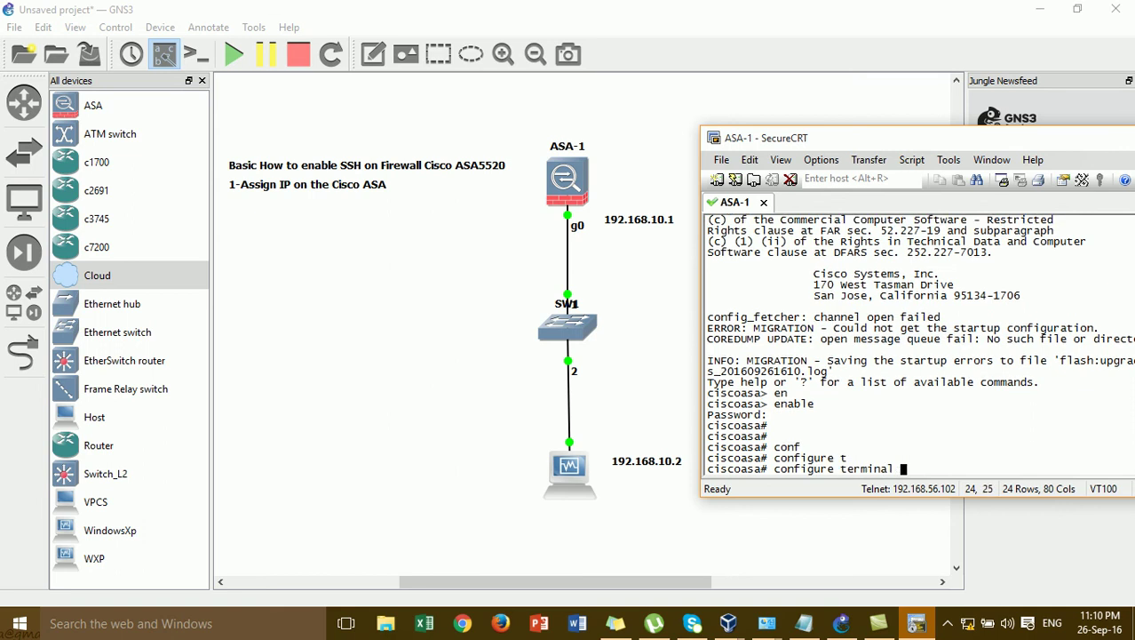
key(Return)
key(Return)
key(Return)
text(int g0)
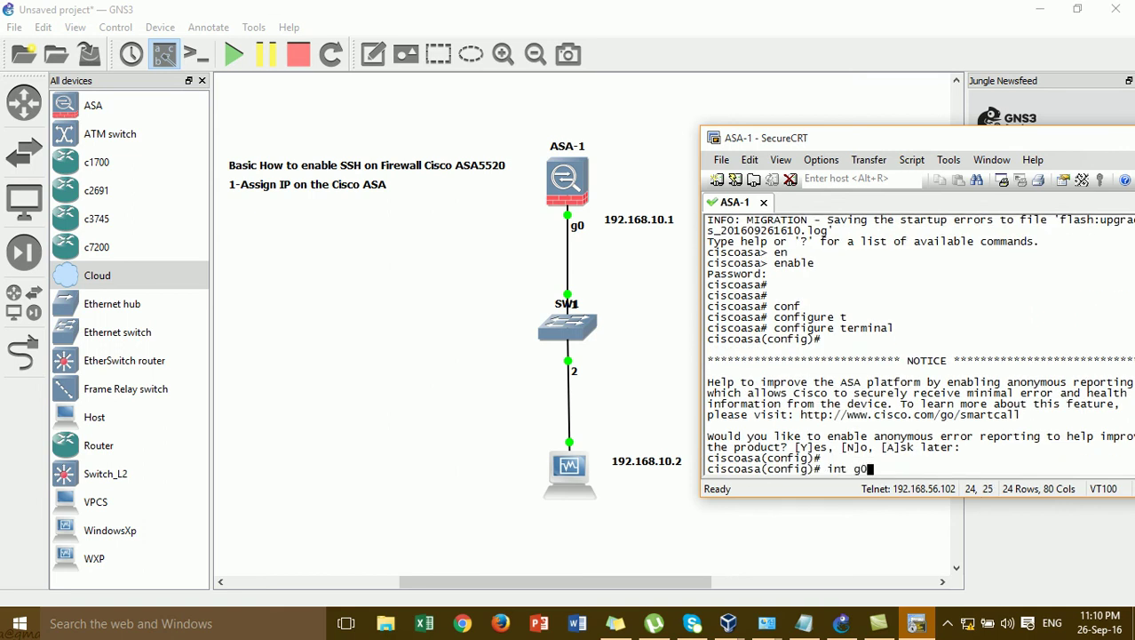
key(Return)
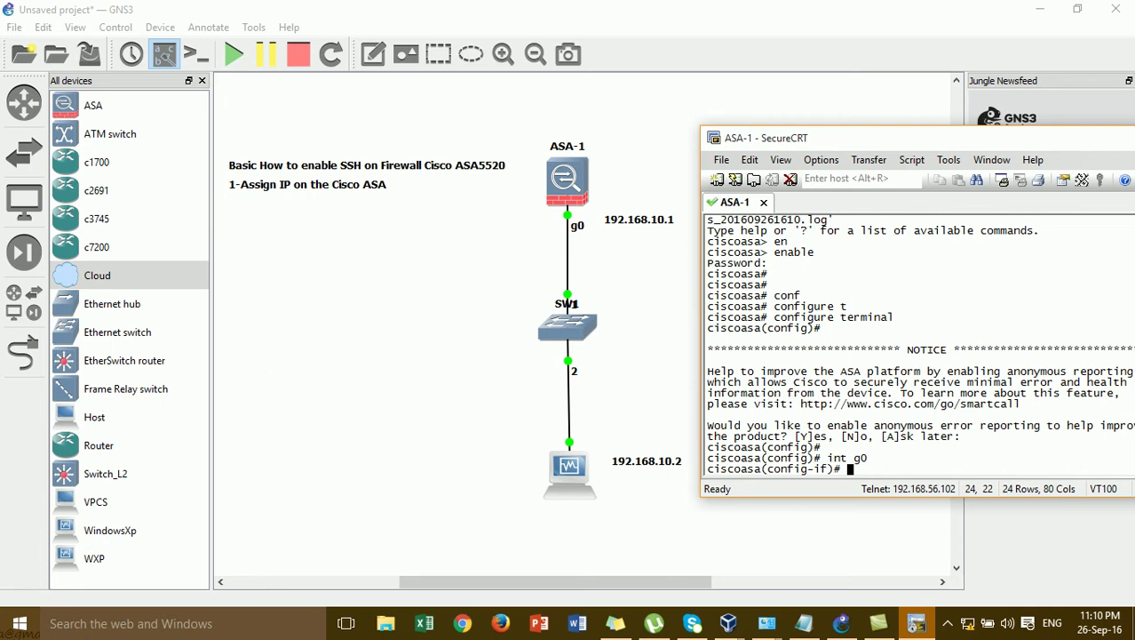
text(ip add)
key(Tab)
text(192.1)
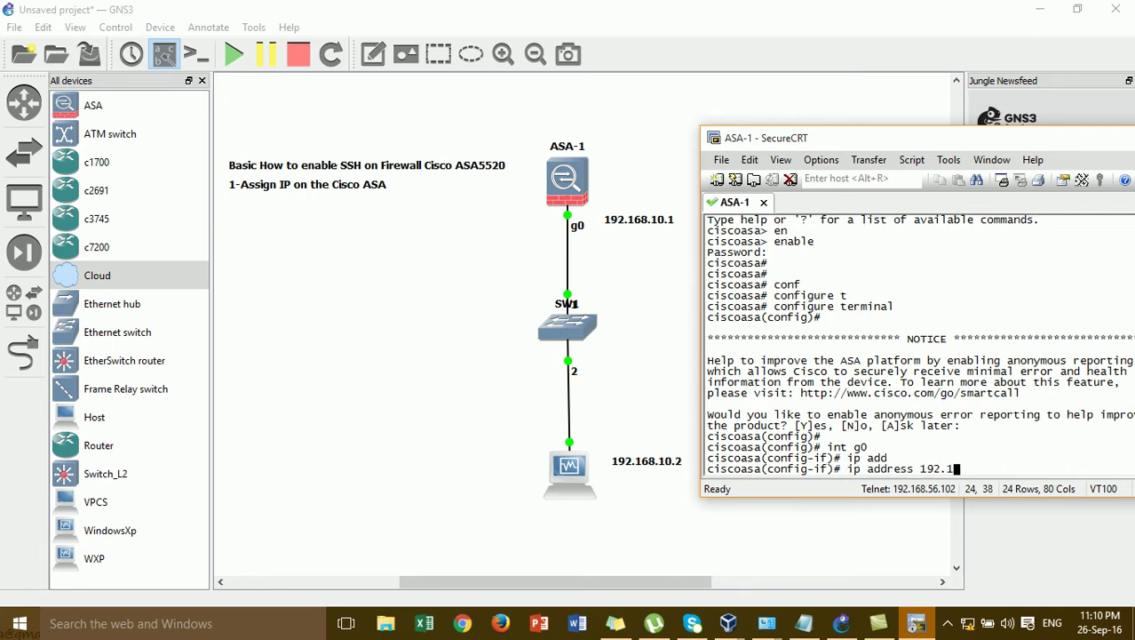
text(68.10.1 255.255.255.0)
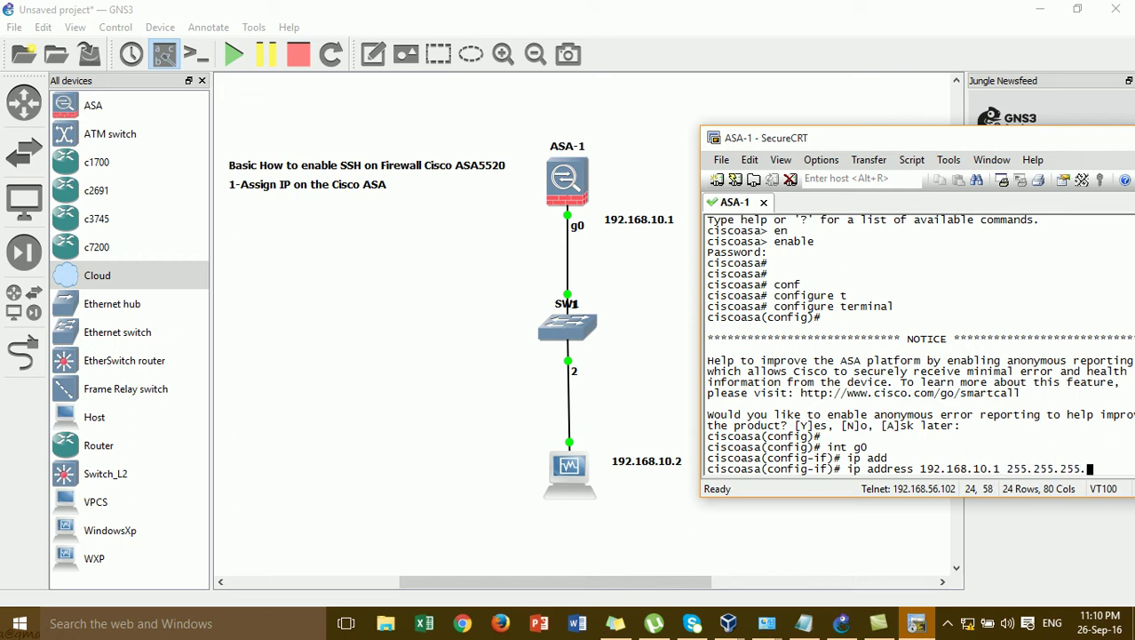
key(Return)
- Bring g0 up with no shutdown and name it inside using nameif
text(no sh)
key(Return)
text(no shu)
key(Return)
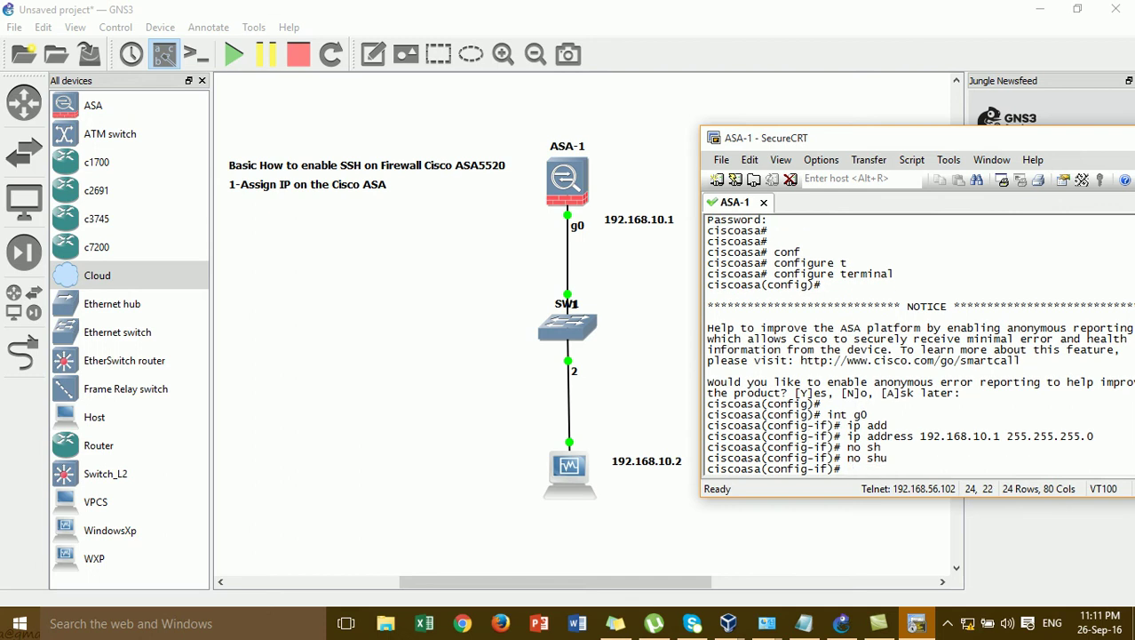
text(nam)
key(Return)
text(nameig)
key(Tab)
key(BackSpace)
key(BackSpace)
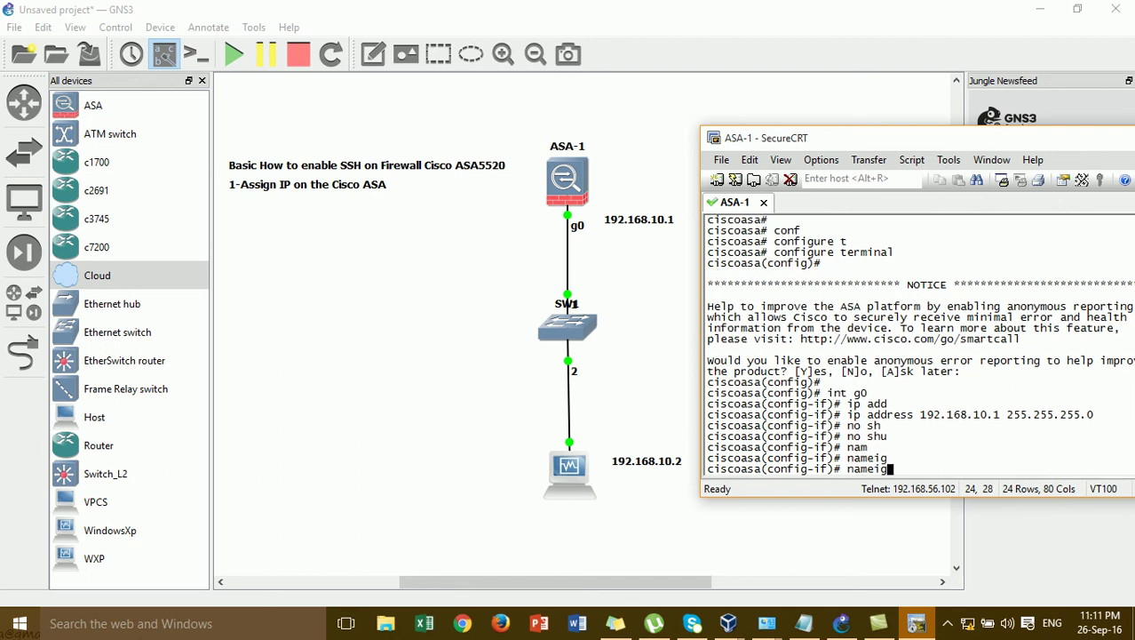
text(if)
key(Tab)
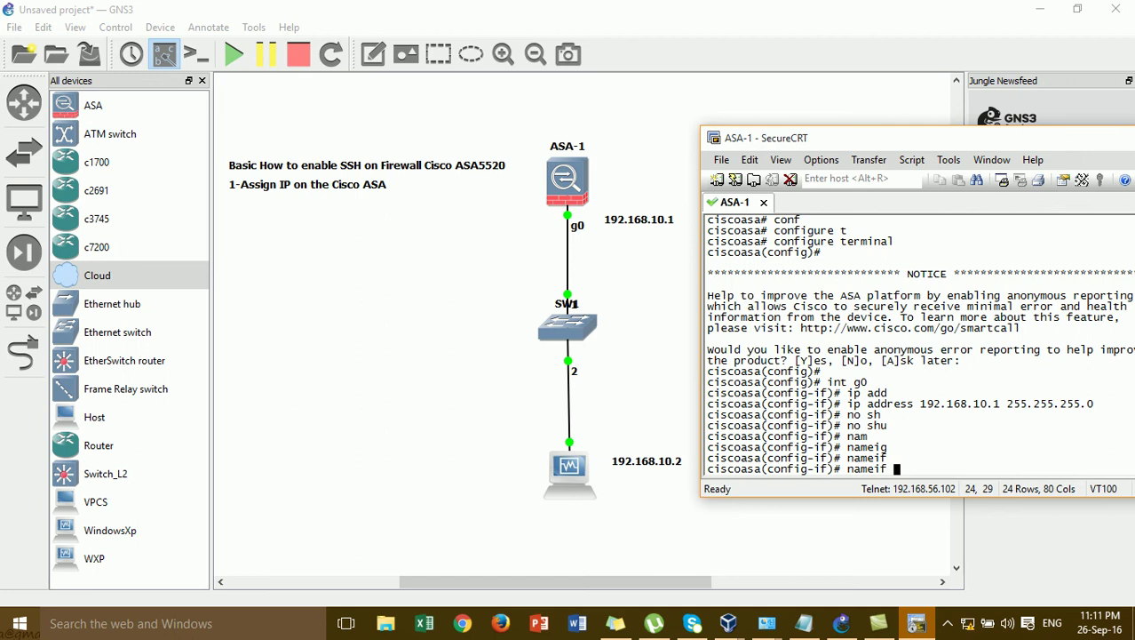
text(inside)
key(Return)
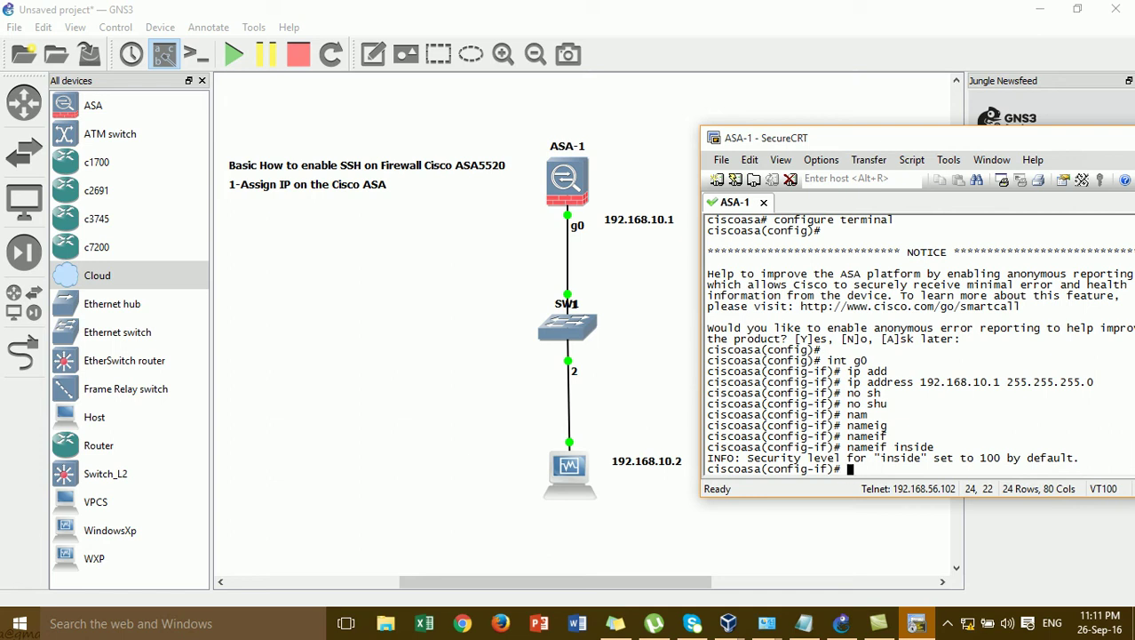
- Add a canvas note below the headings reading 'Security Level 100=inside'
click(467, 284)
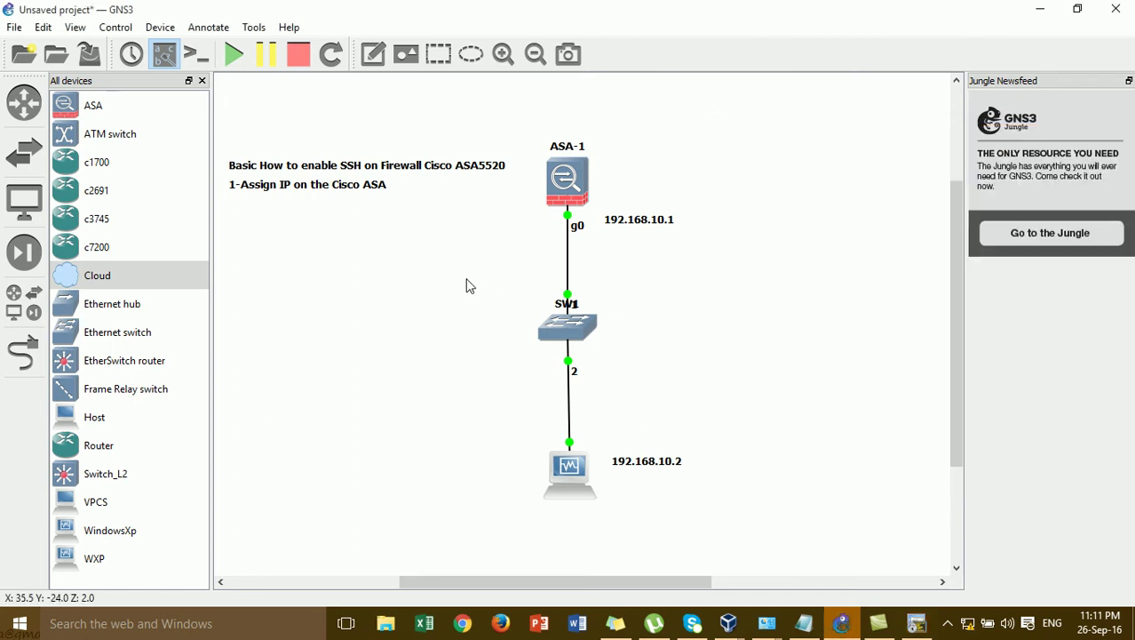
click(374, 56)
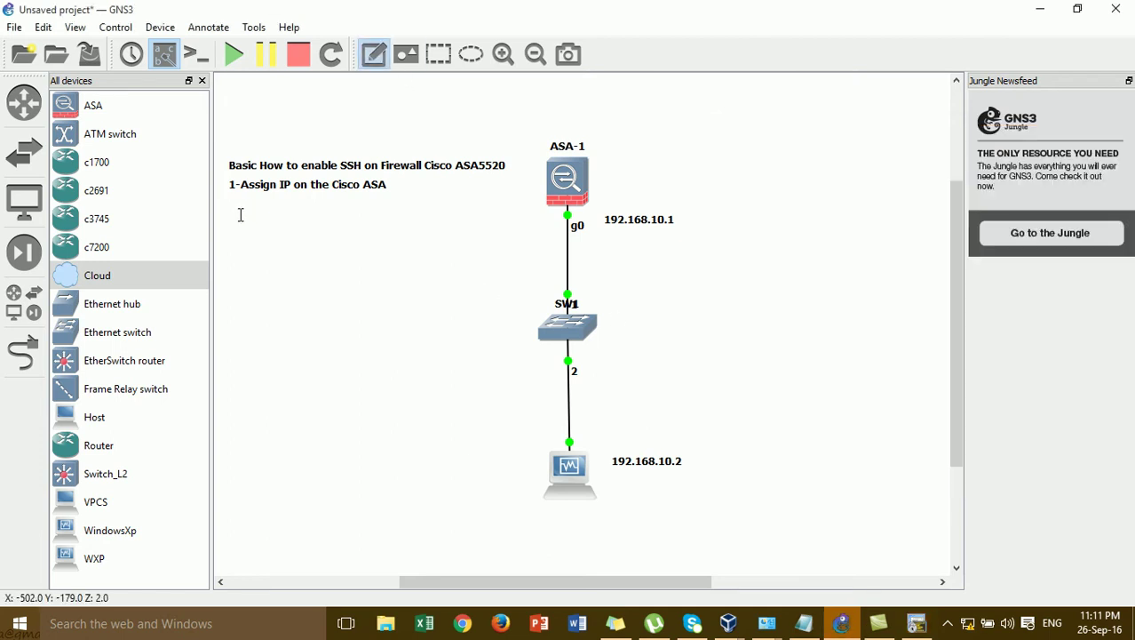
click(234, 210)
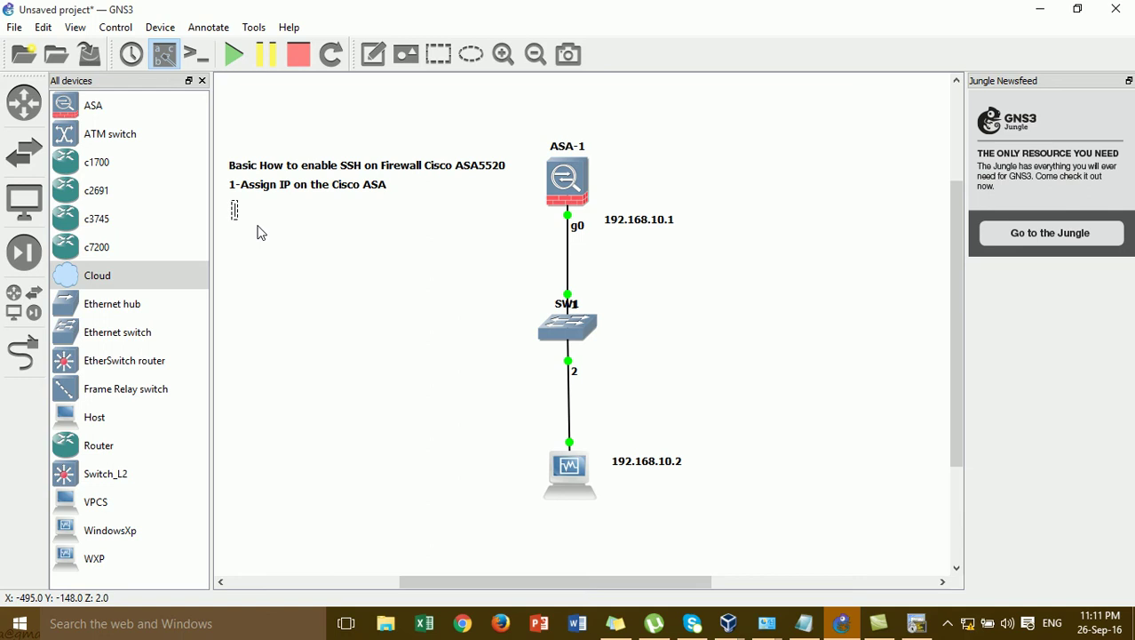
text(Sec)
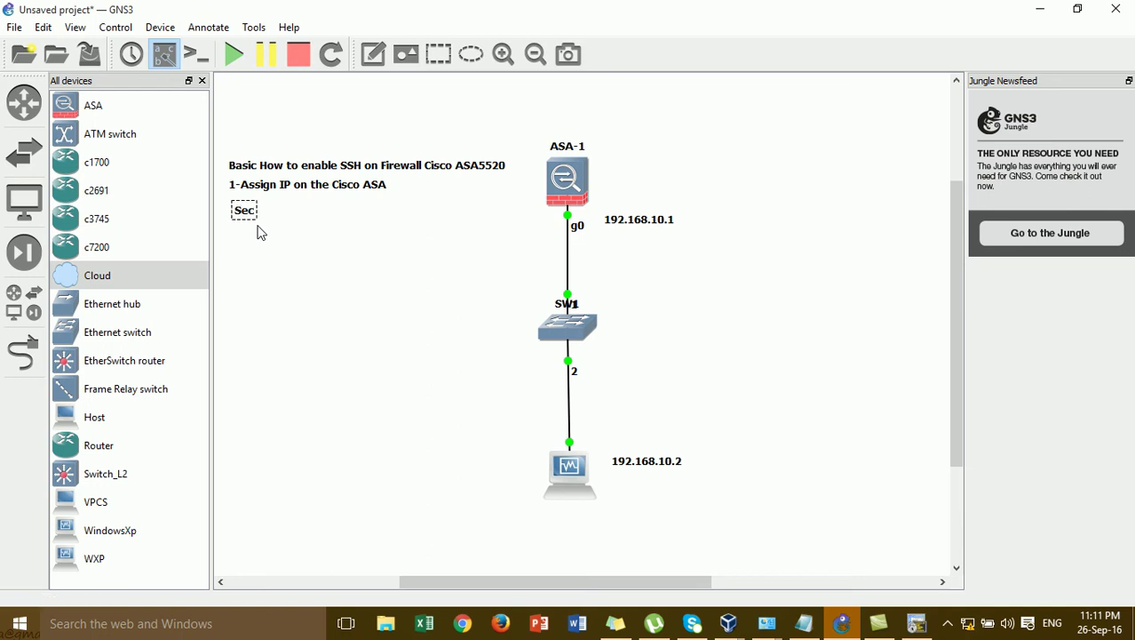
text(urity Level 100)
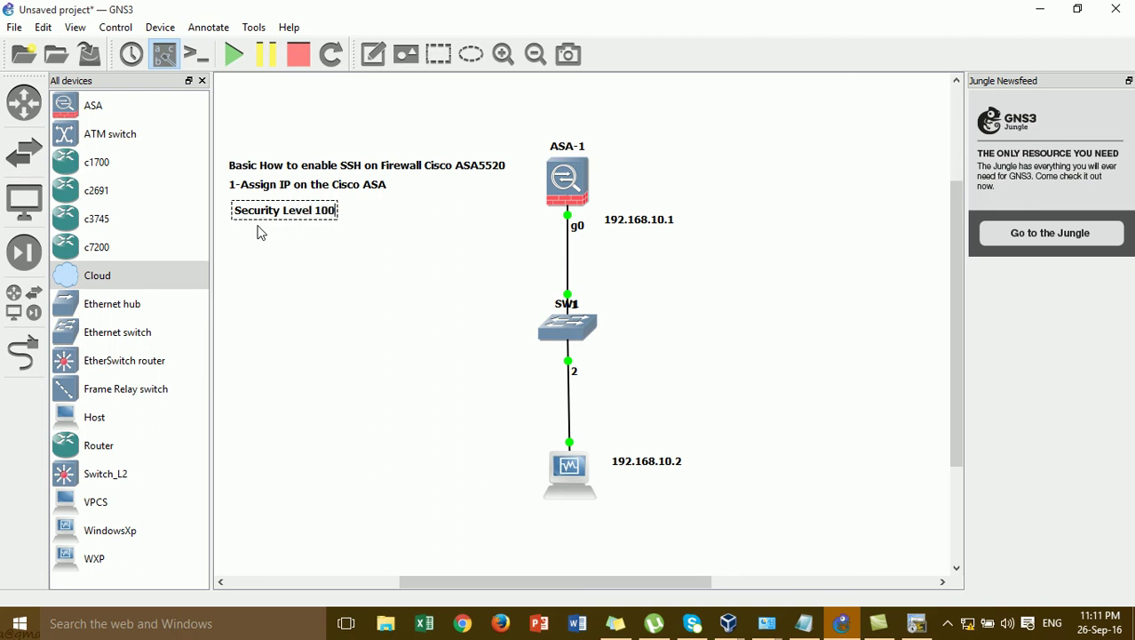
text(=inside)
key(Return)
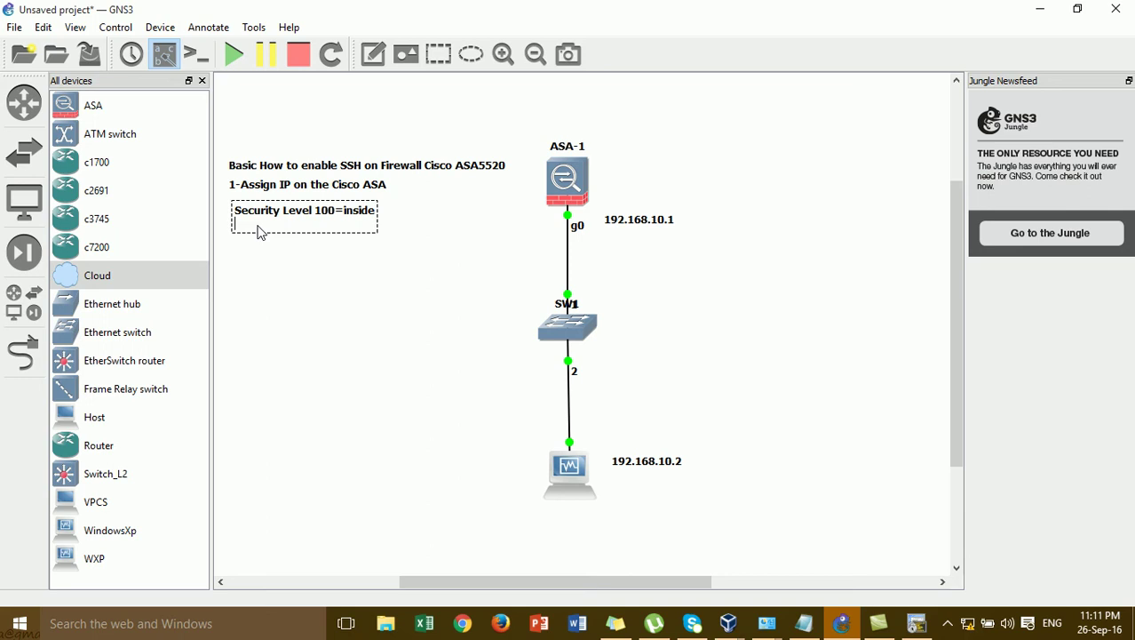
- Add a second note line 'Security Level 0=outside' by copying and editing the first
key(ctrl+a)
key(ctrl+c)
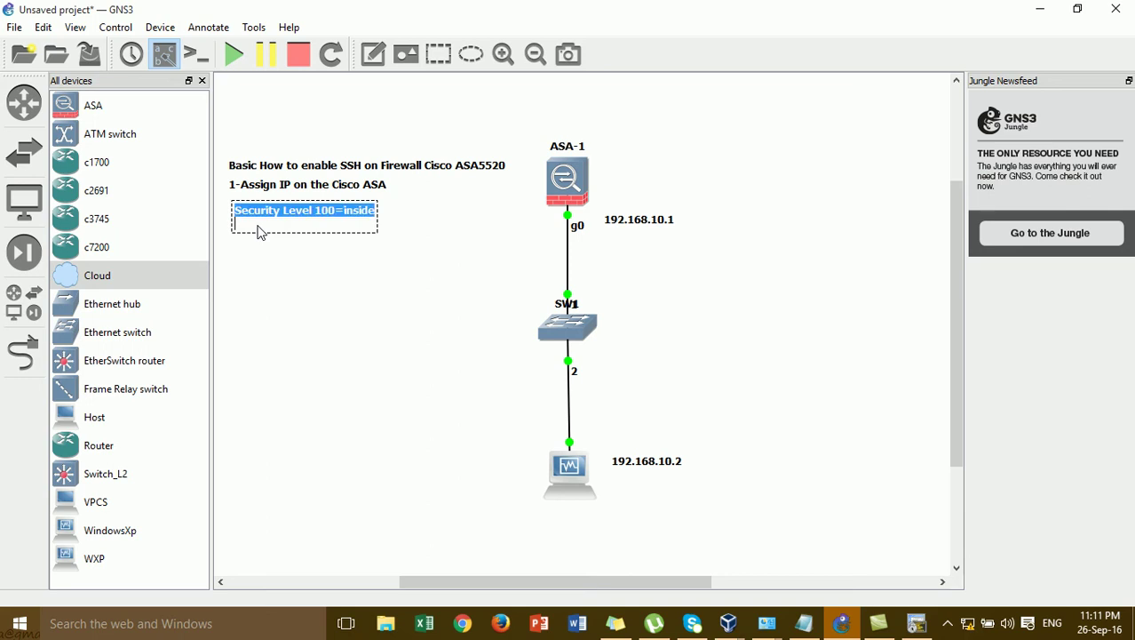
click(259, 231)
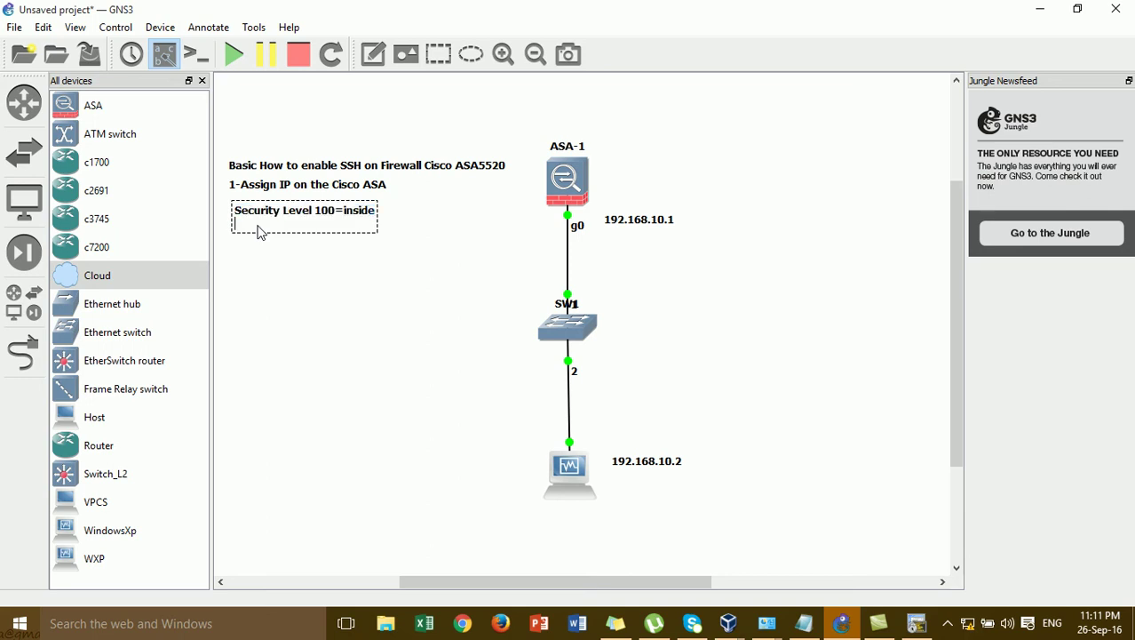
key(ctrl+v)
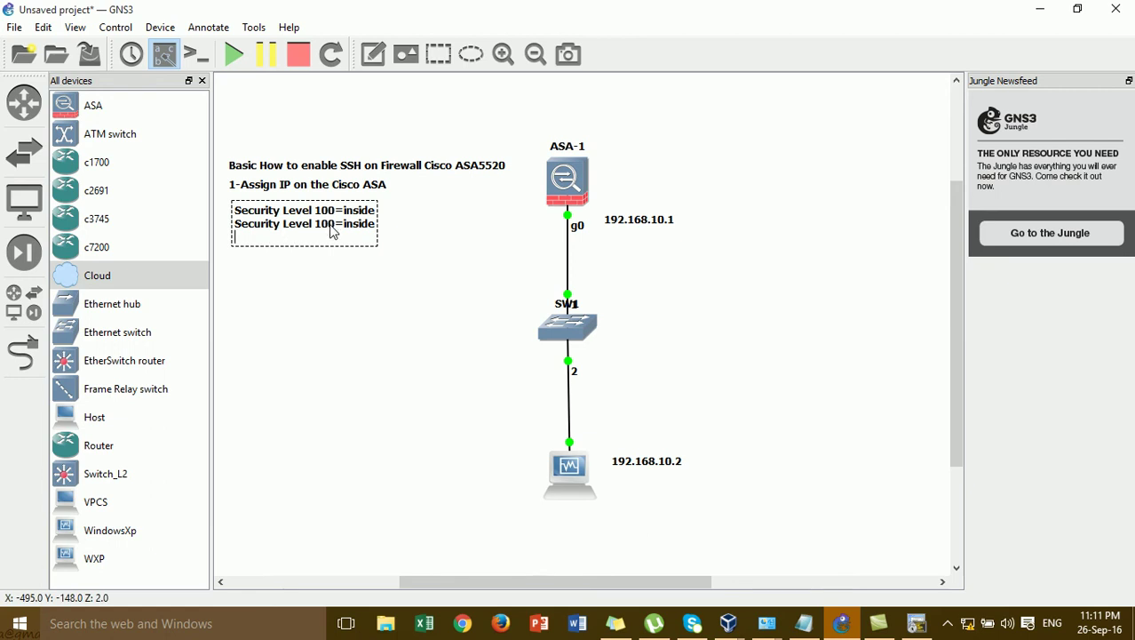
click(333, 226)
key(BackSpace)
key(BackSpace)
click(367, 227)
key(BackSpace)
key(BackSpace)
key(BackSpace)
text(outside)
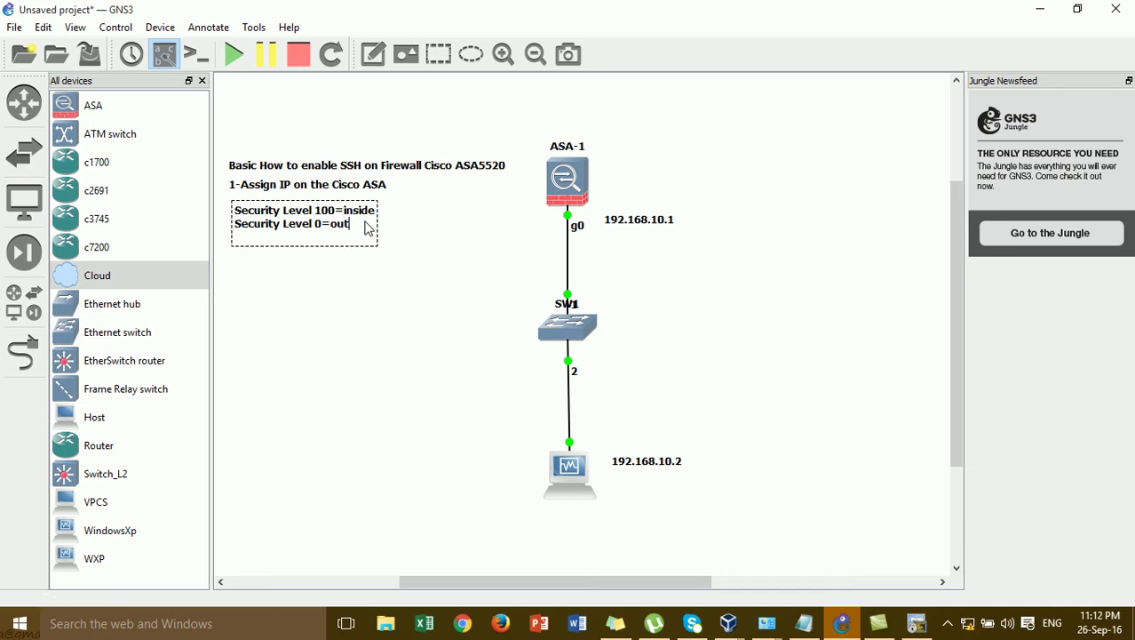
key(BackSpace)
key(BackSpace)
key(BackSpace)
text(ide)
- Add a third line 'Security Level 1-99=DMZ', finish the note and nudge it into place
key(Return)
key(ctrl+v)
key(BackSpace)
key(BackSpace)
key(BackSpace)
key(BackSpace)
key(BackSpace)
key(BackSpace)
key(BackSpace)
key(BackSpace)
key(BackSpace)
key(BackSpace)
text(1-99)
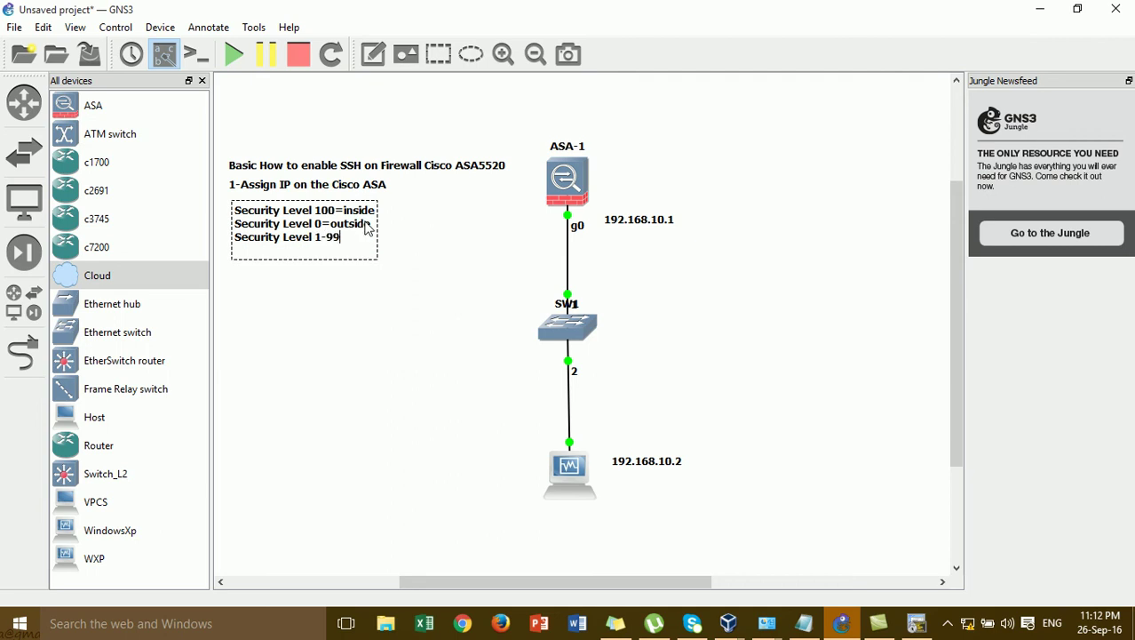
text(-=DMZ)
click(370, 322)
drag(348, 246, 341, 240)
click(446, 334)
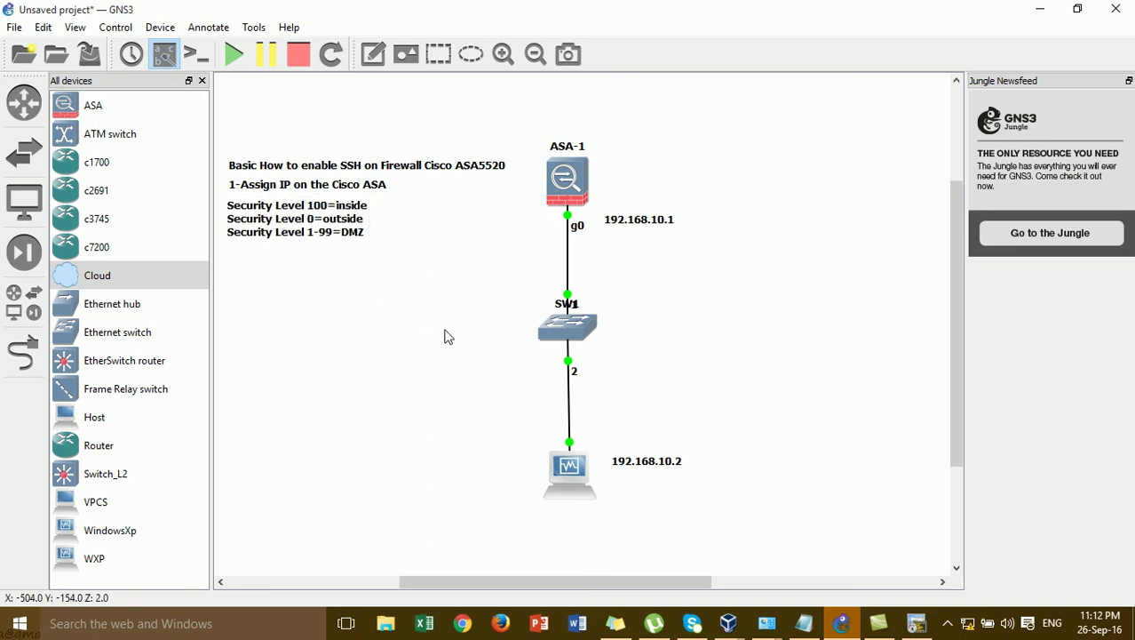
- Exit configuration mode on the ASA-1 console with end
click(916, 622)
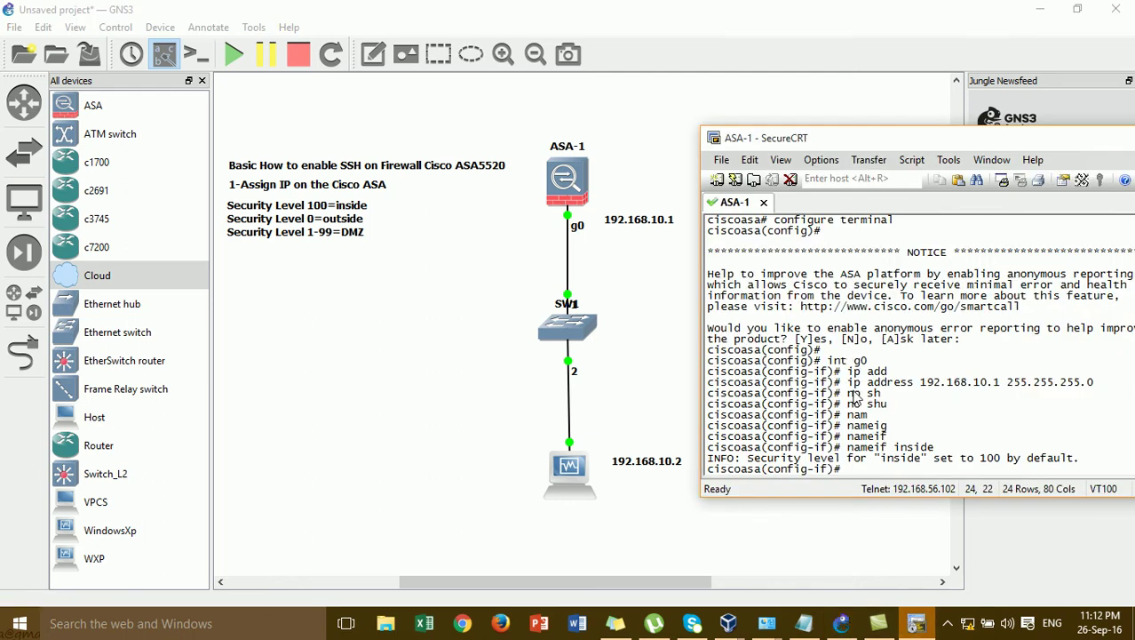
key(Return)
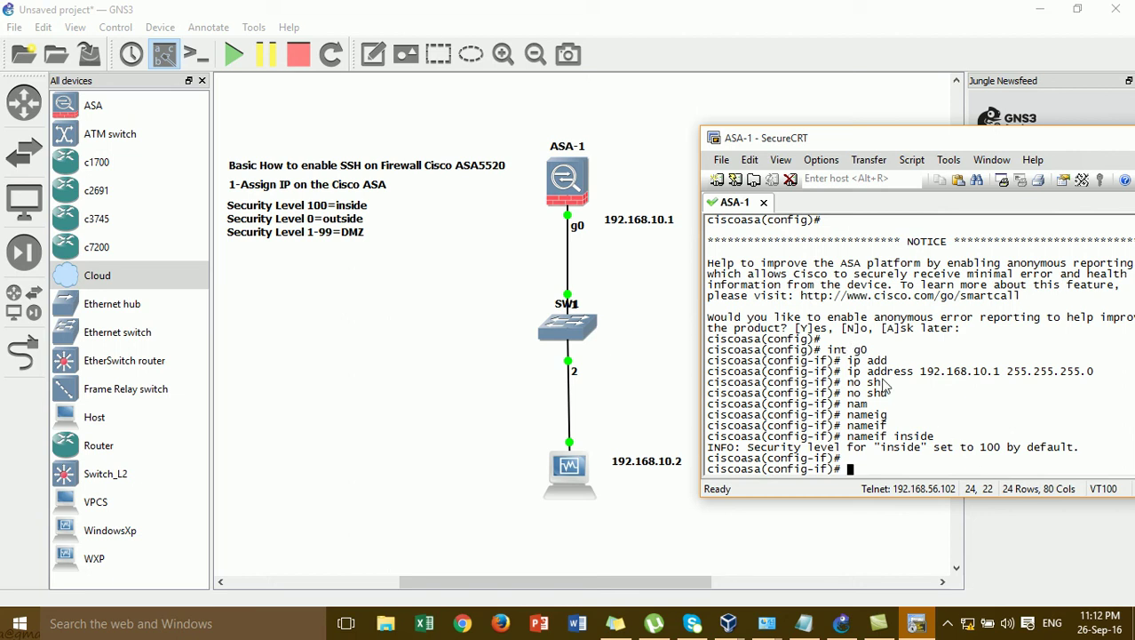
key(Return)
key(Return)
text(end)
key(Return)
key(Return)
- Ping 192.168.10.1 from ASA-1 with 100 percent success, then open the Run dialog
text(p)
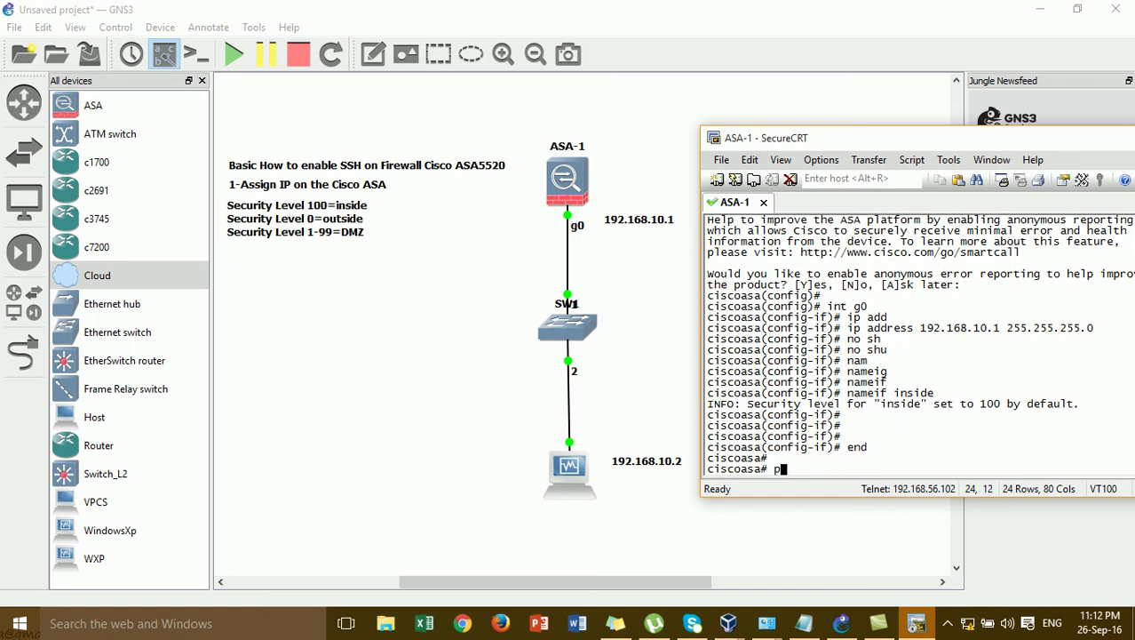
text(ing 192.)
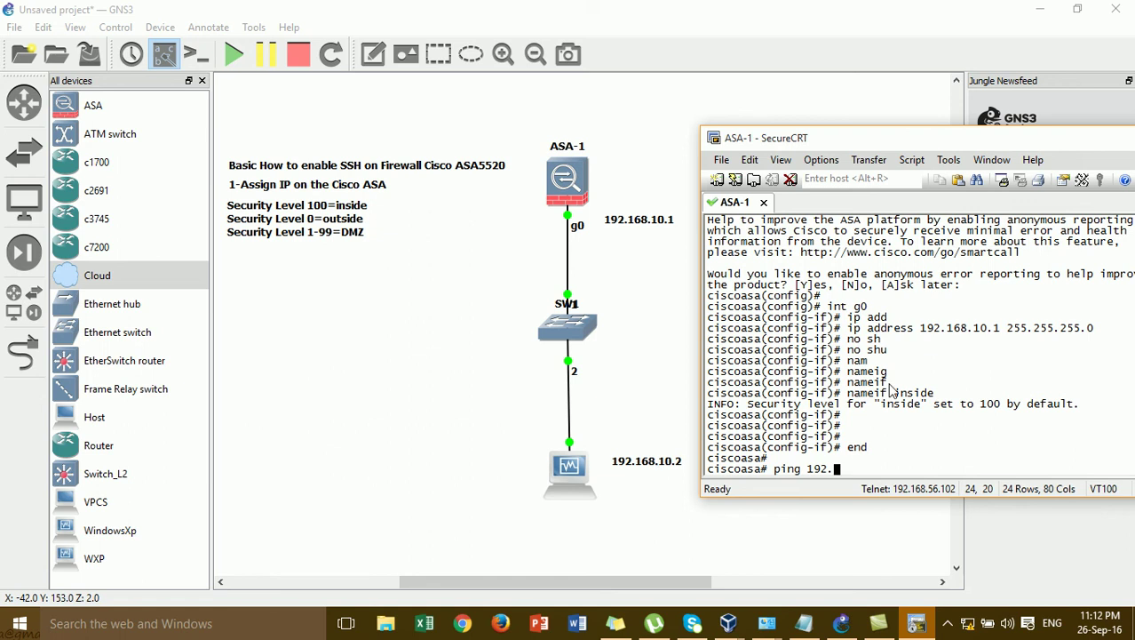
text(168.10.1)
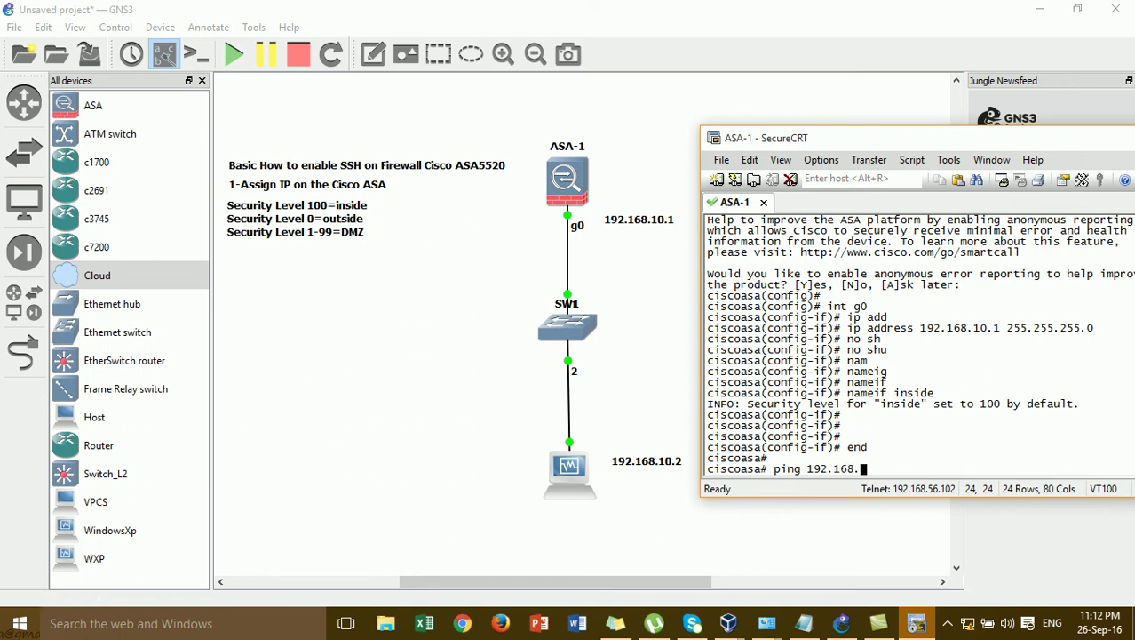
key(Return)
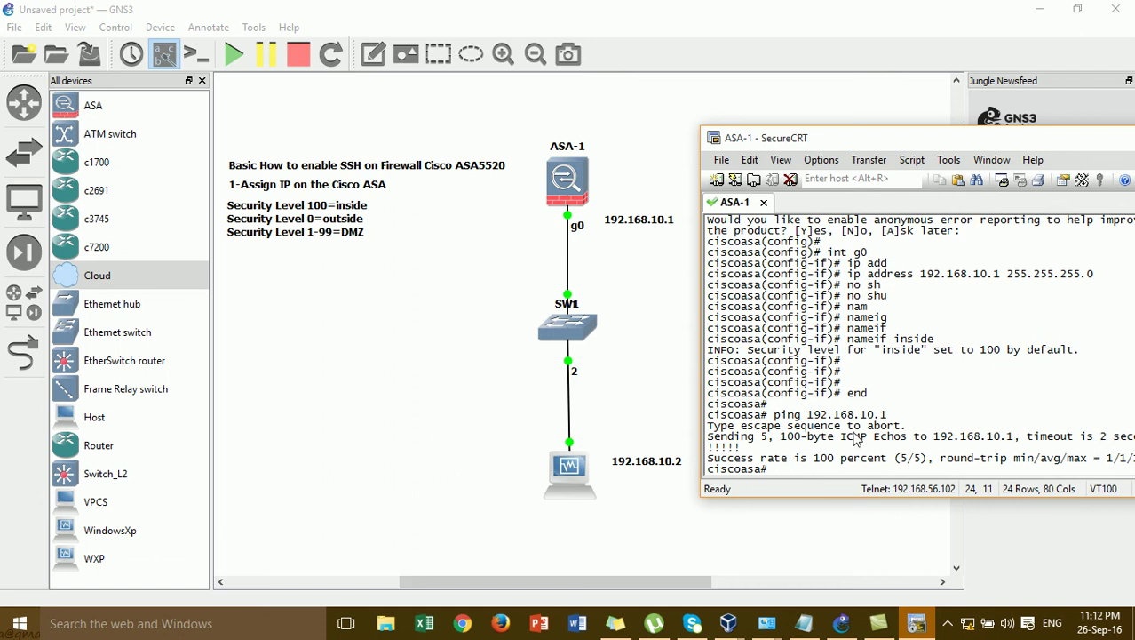
key(super+r)
- Ping 192.168.10.1 from the PC's command prompt, getting 4 of 4 replies, then close it
text(cmd)
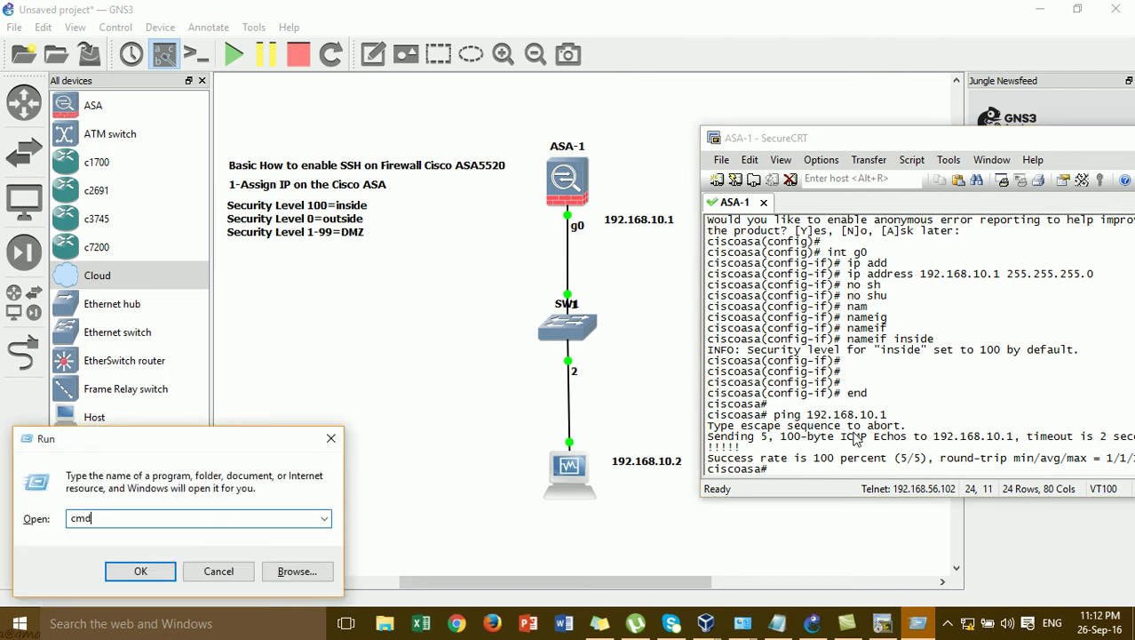
key(Return)
key(Return)
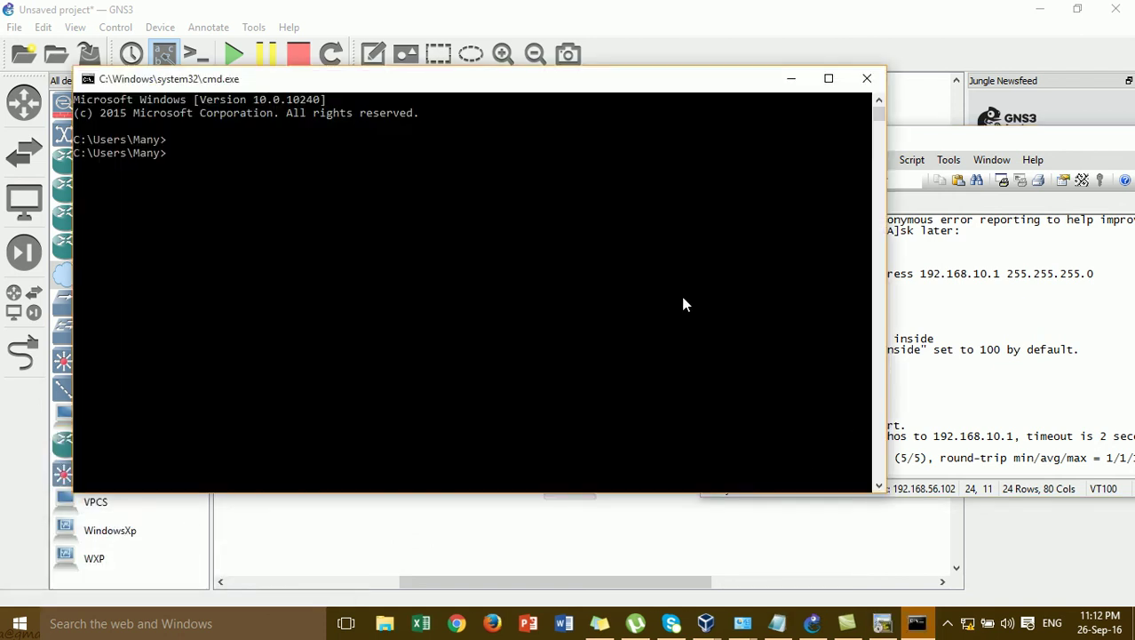
drag(528, 85, 574, 371)
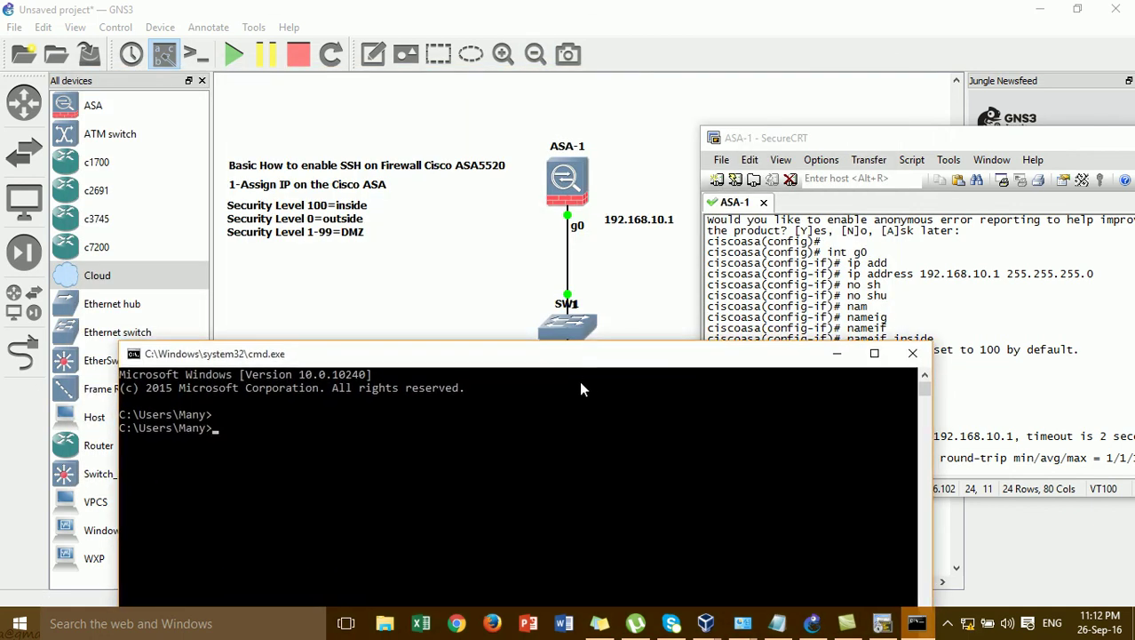
text(ping 192.168.10.1)
key(Return)
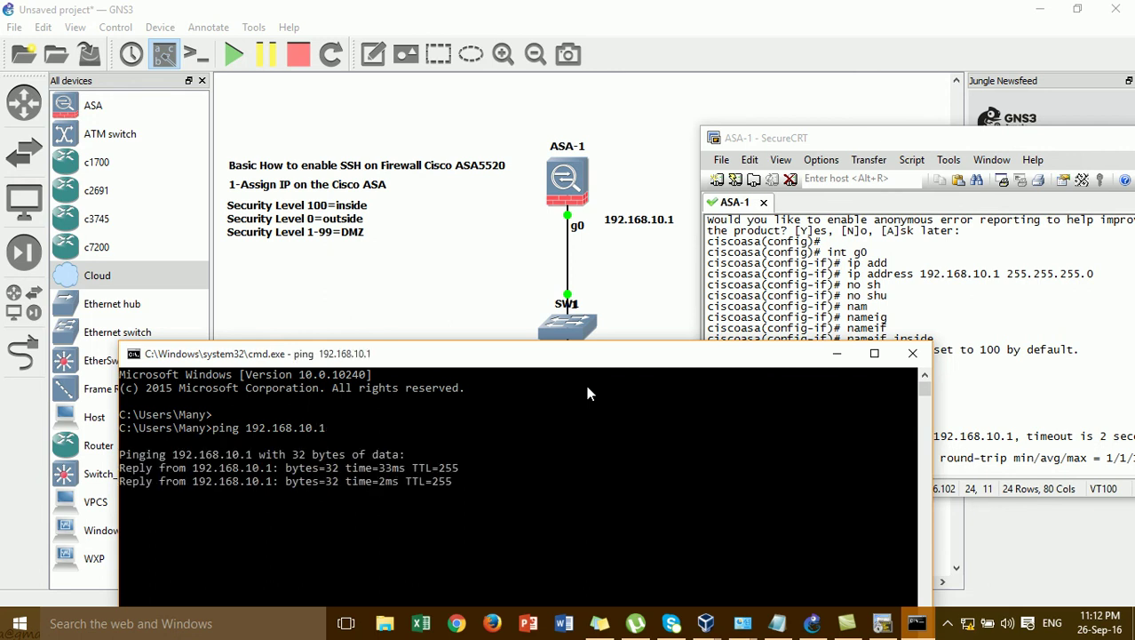
click(913, 354)
click(443, 253)
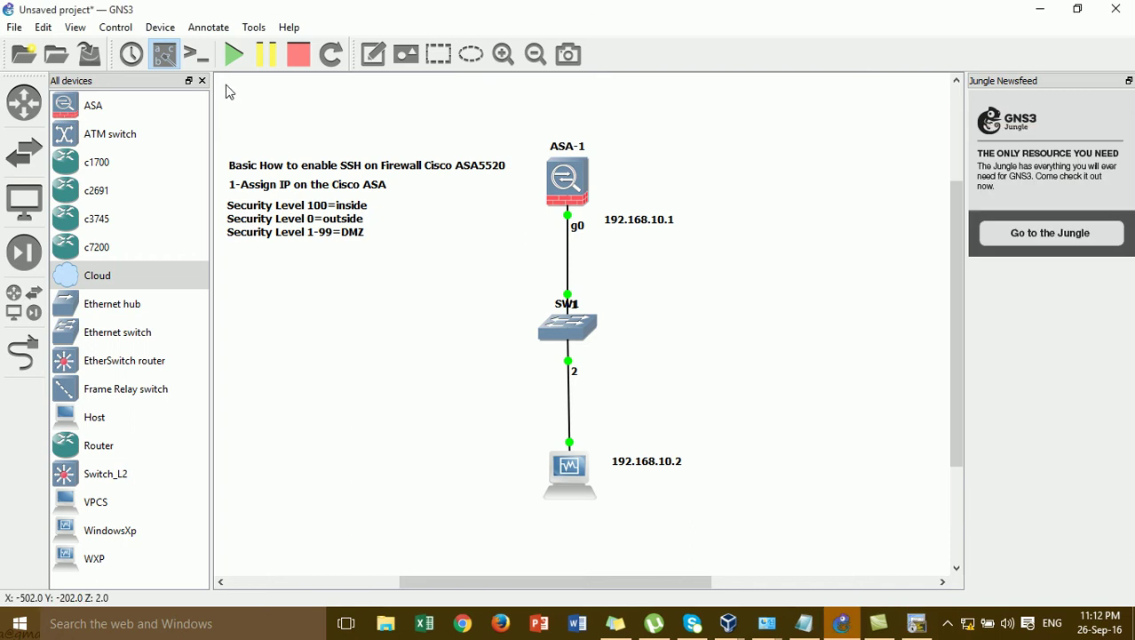
- Add a note reading '2-Enable SSH' below the security levels, then return to ASA-1's console
click(367, 54)
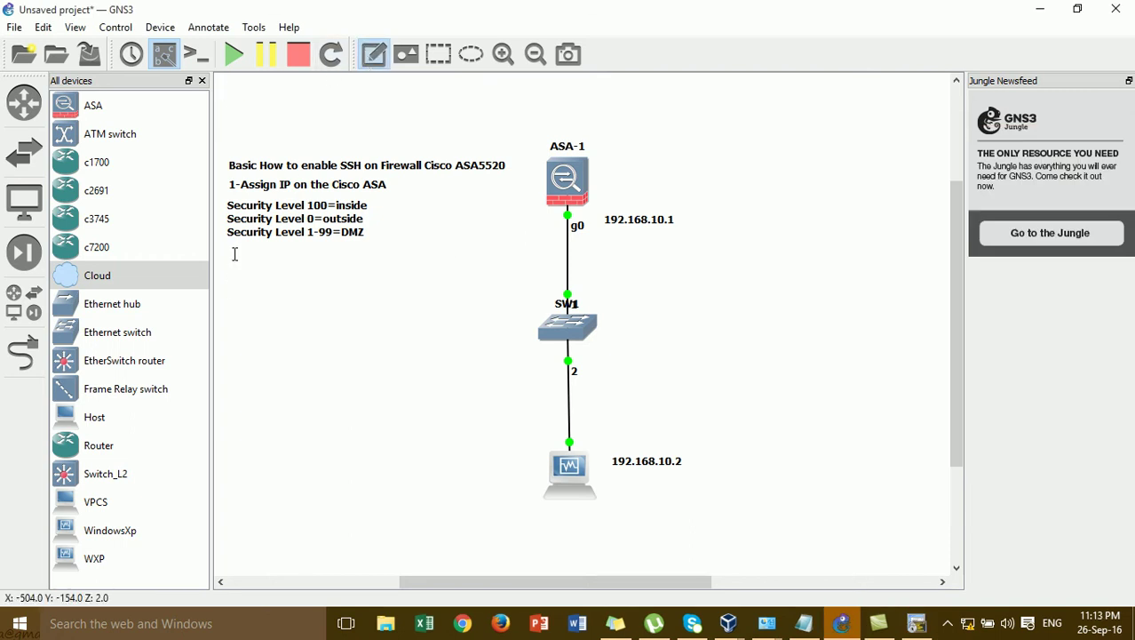
click(233, 255)
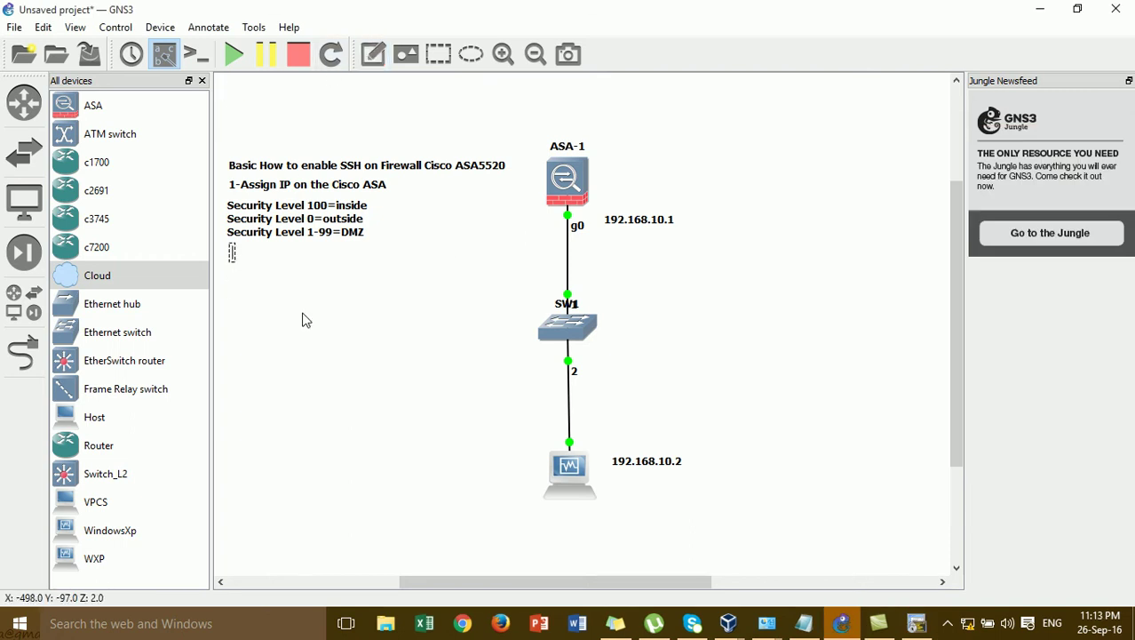
text(E)
key(BackSpace)
text(2-Enab)
key(BackSpace)
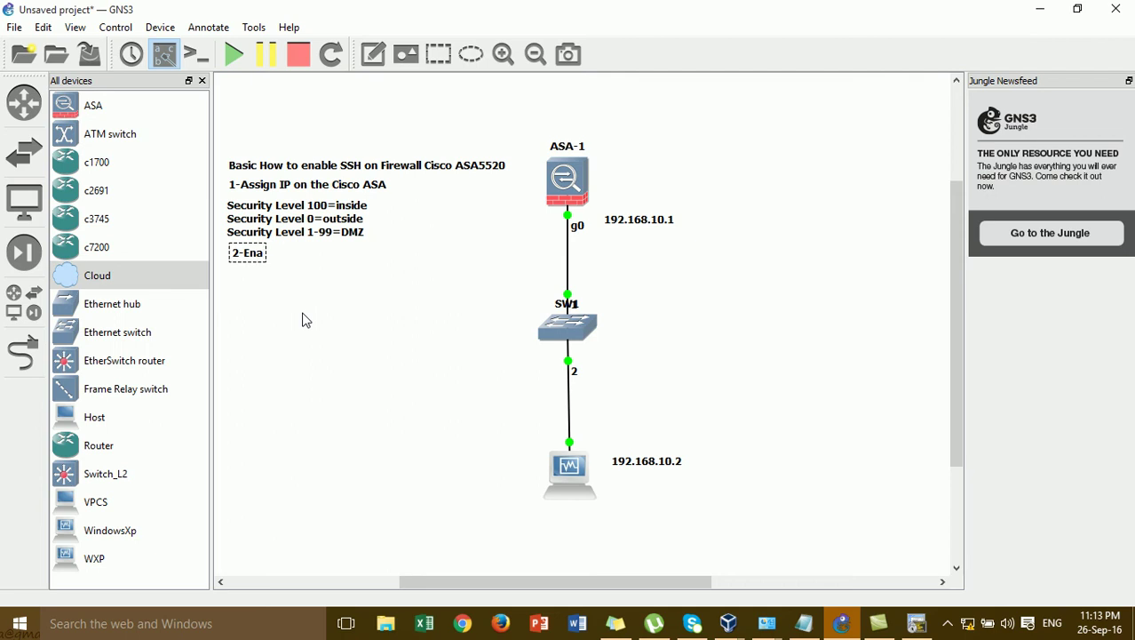
text(nable SSH)
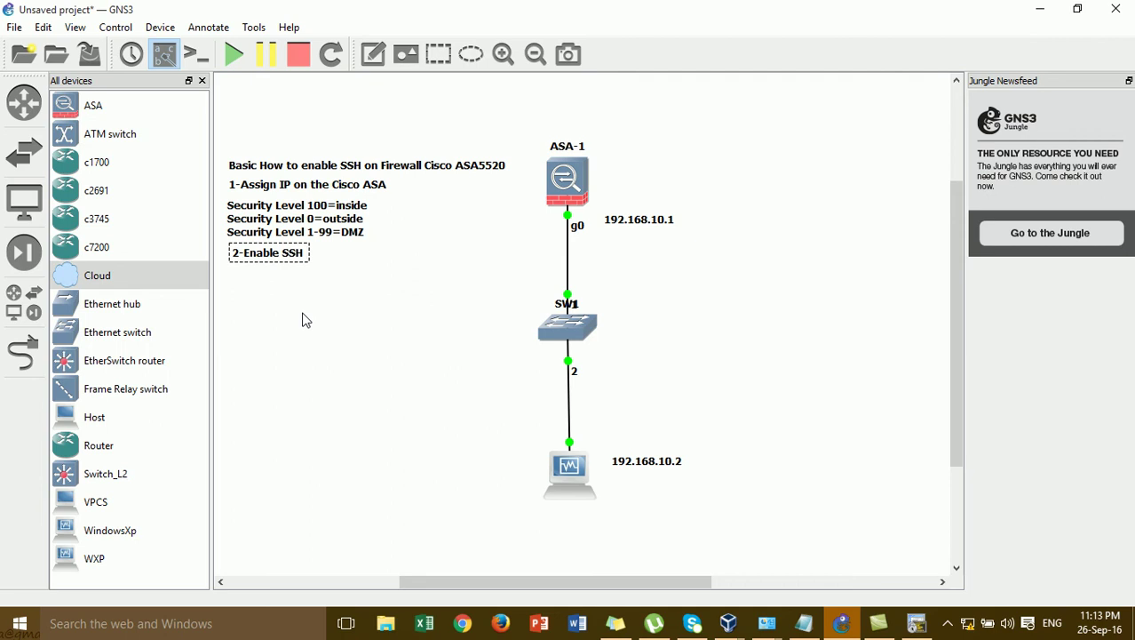
click(297, 315)
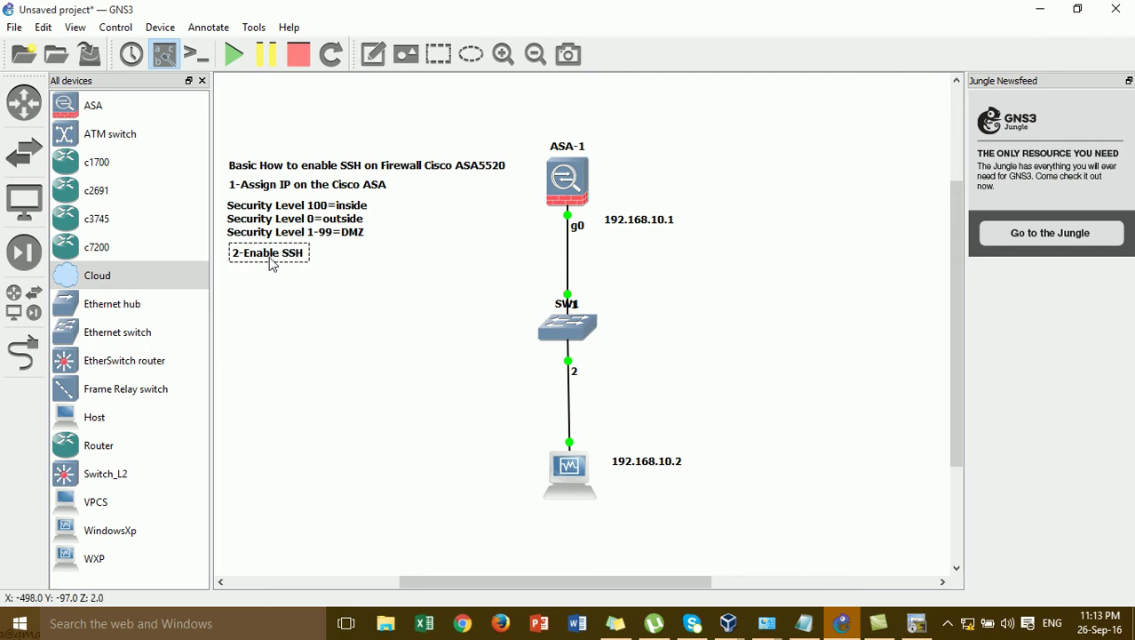
click(317, 297)
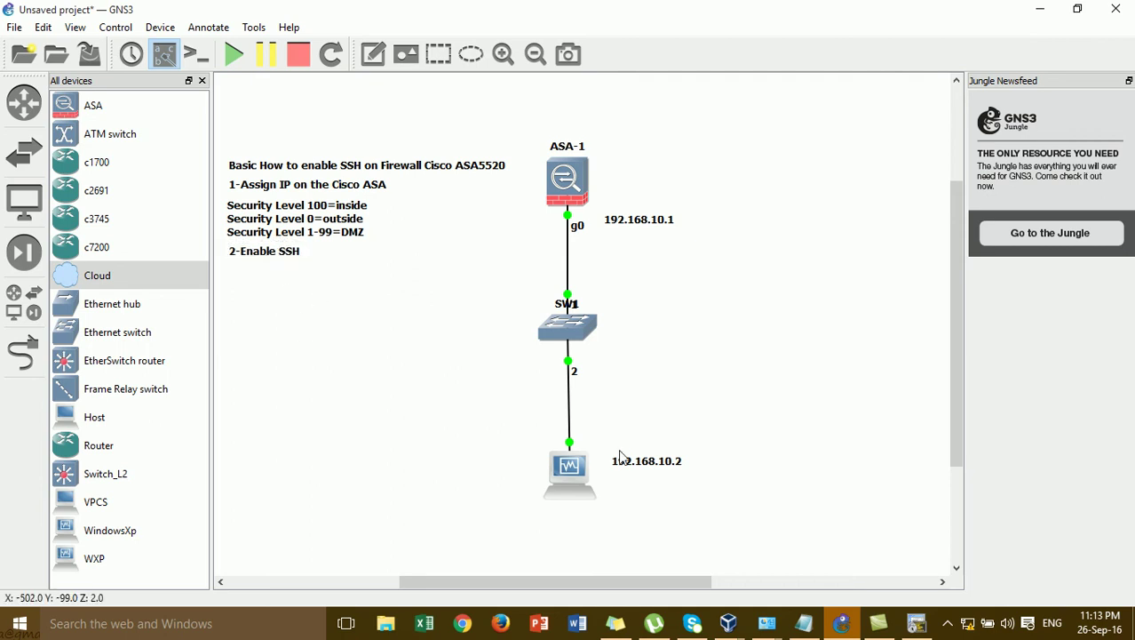
click(917, 623)
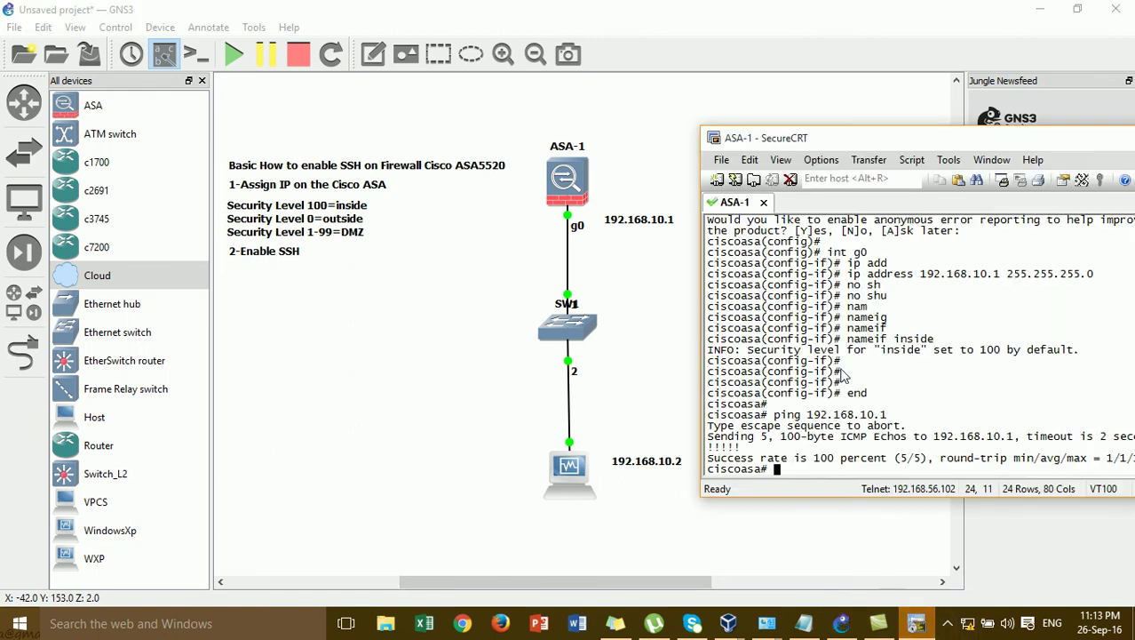
- Enter global configuration mode and set the ASA domain name to cisco.com
key(Return)
text(conf)
key(Tab)
text(t)
key(Tab)
key(Return)
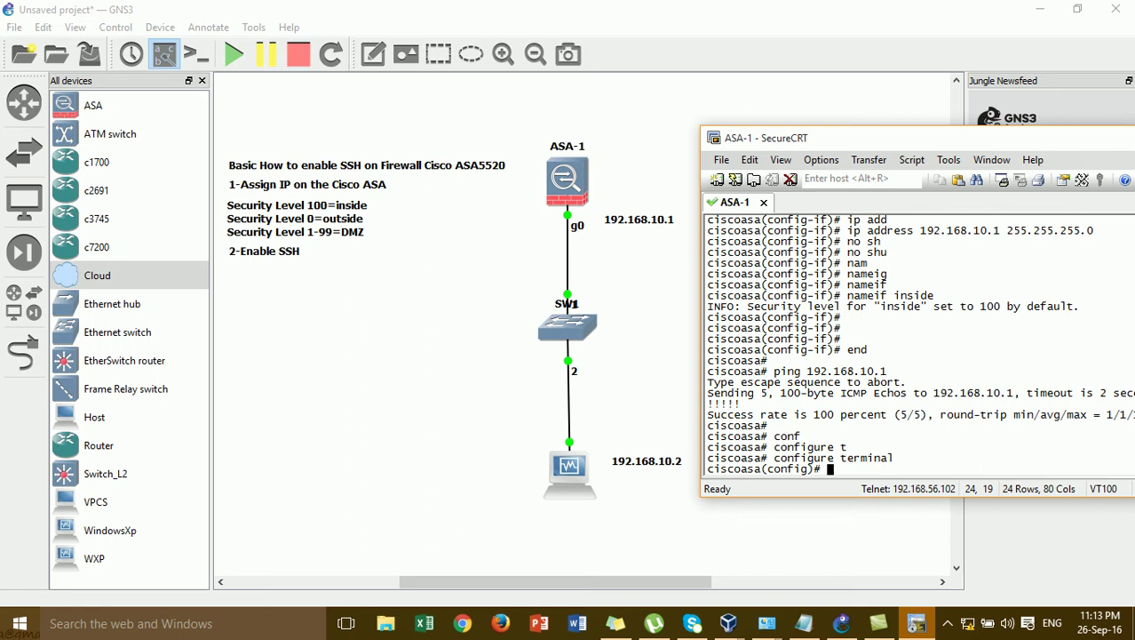
text(domain-nma)
key(Tab)
key(BackSpace)
key(BackSpace)
text(am)
key(Tab)
text(c)
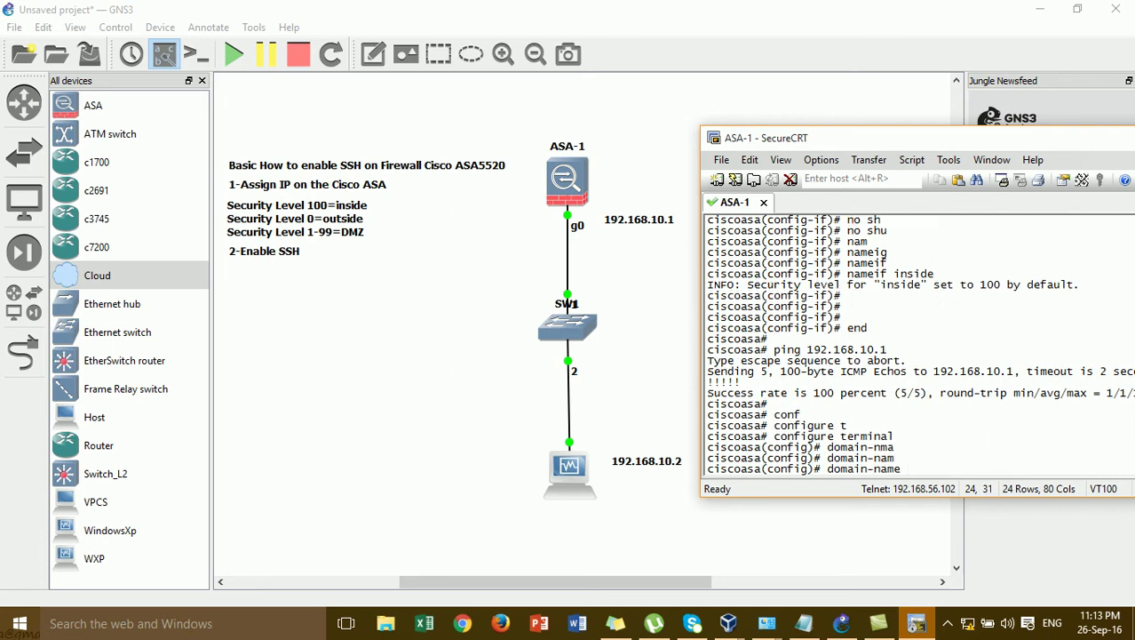
text(isco.com)
key(Return)
key(Return)
key(Return)
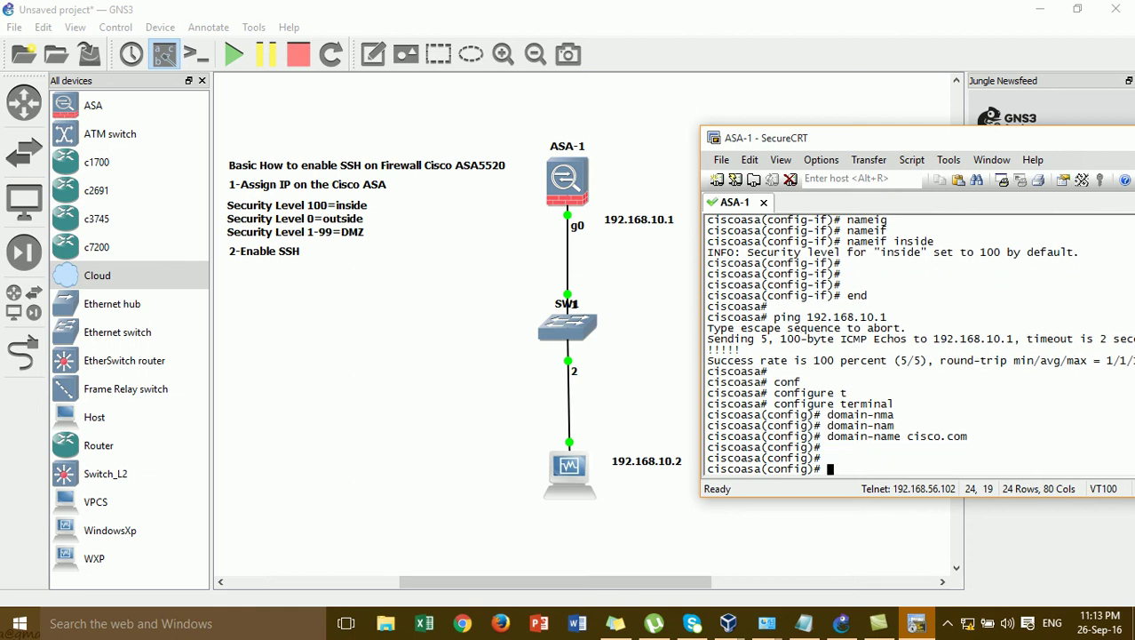
- Create local user admin with its password at privilege level 15
text(user)
key(Tab)
text(nam)
key(Tab)
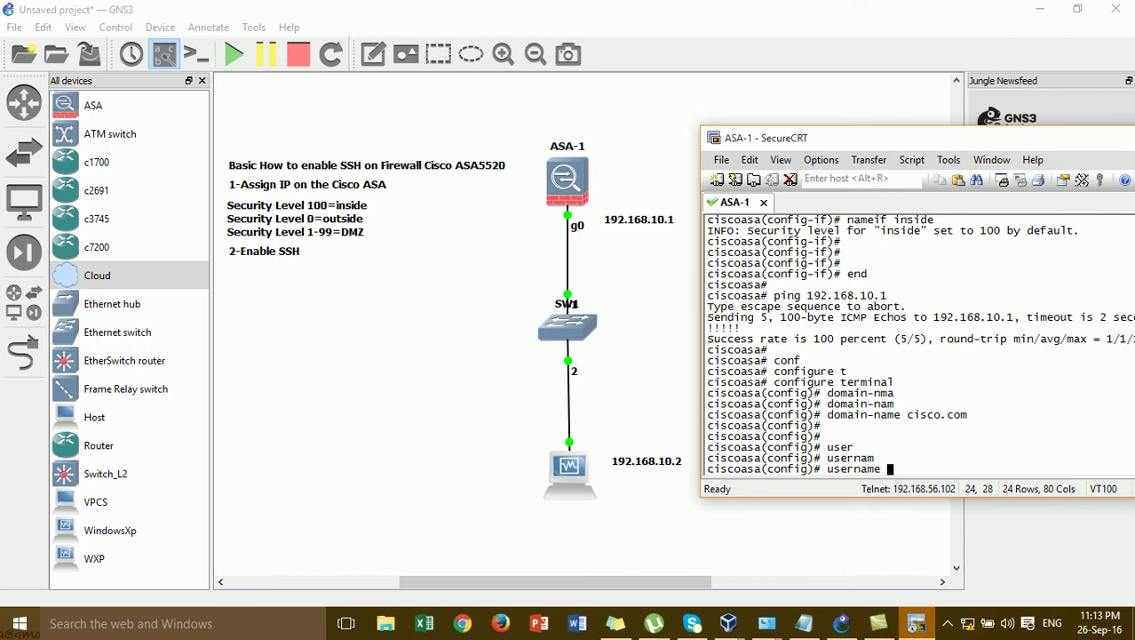
text(admin pass)
key(Tab)
text(admin pri)
key(Tab)
text(15)
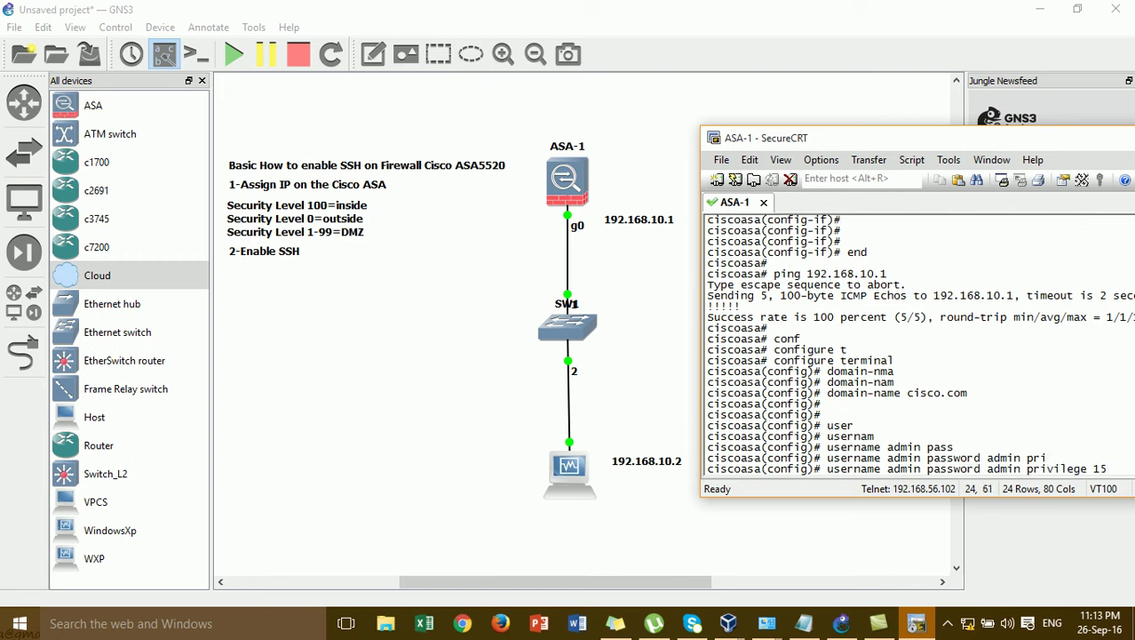
key(Return)
key(Return)
key(Return)
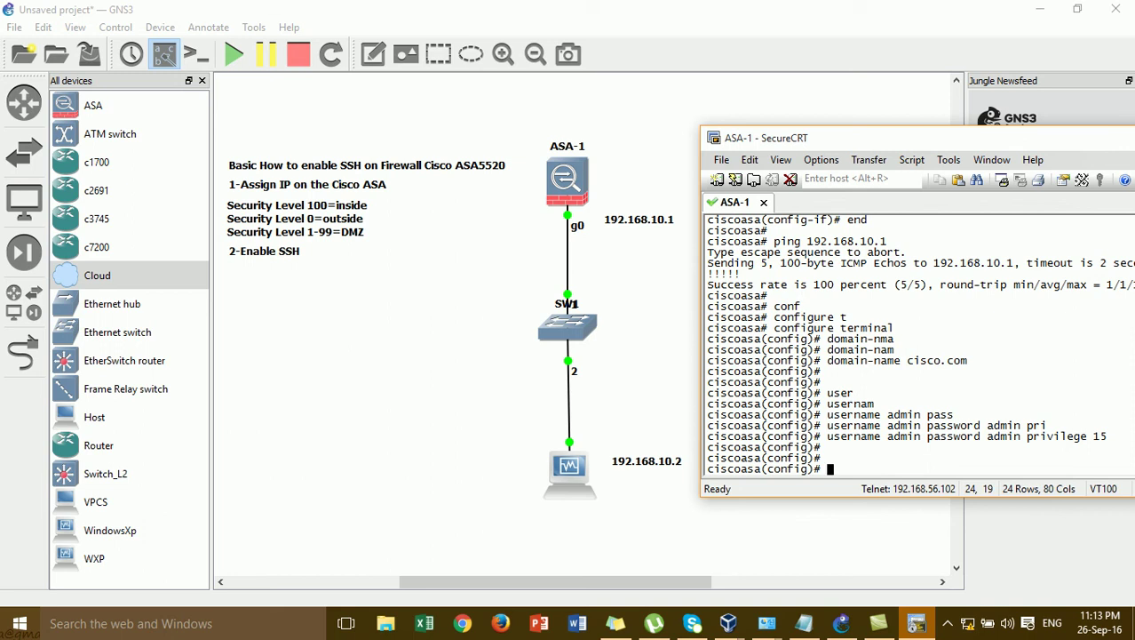
- Run 'crypto key generate rsa usage-keys modulus 1024' to create the Default-RSA-Key keypair
text(cry)
key(Return)
text(crypto )
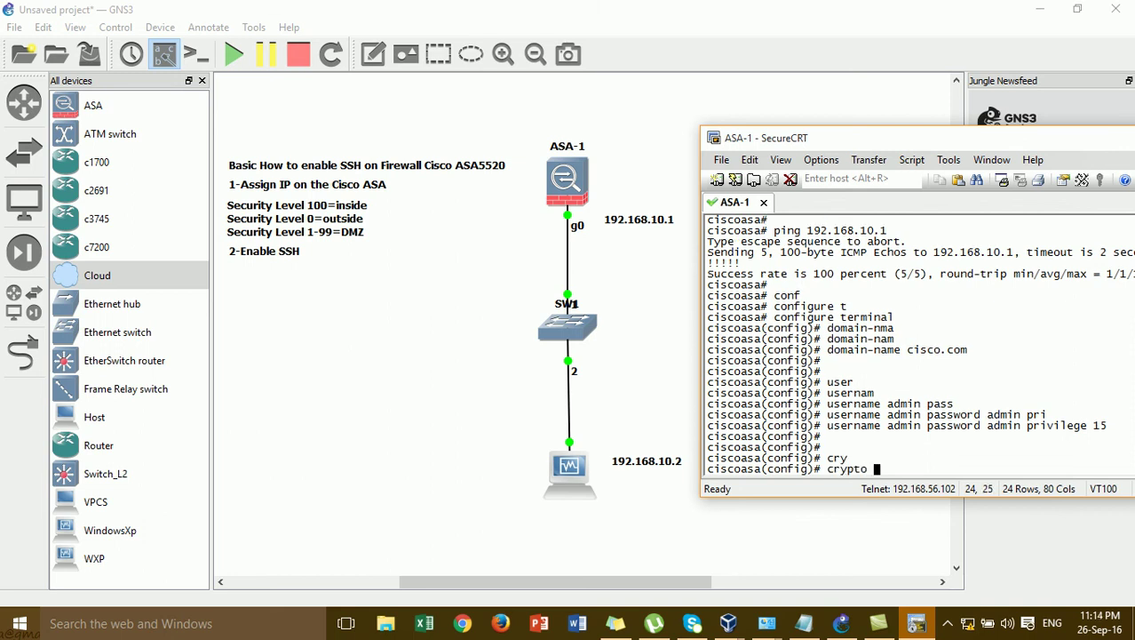
text(ke)
key(Tab)
text(de)
key(Tab)
key(BackSpace)
key(BackSpace)
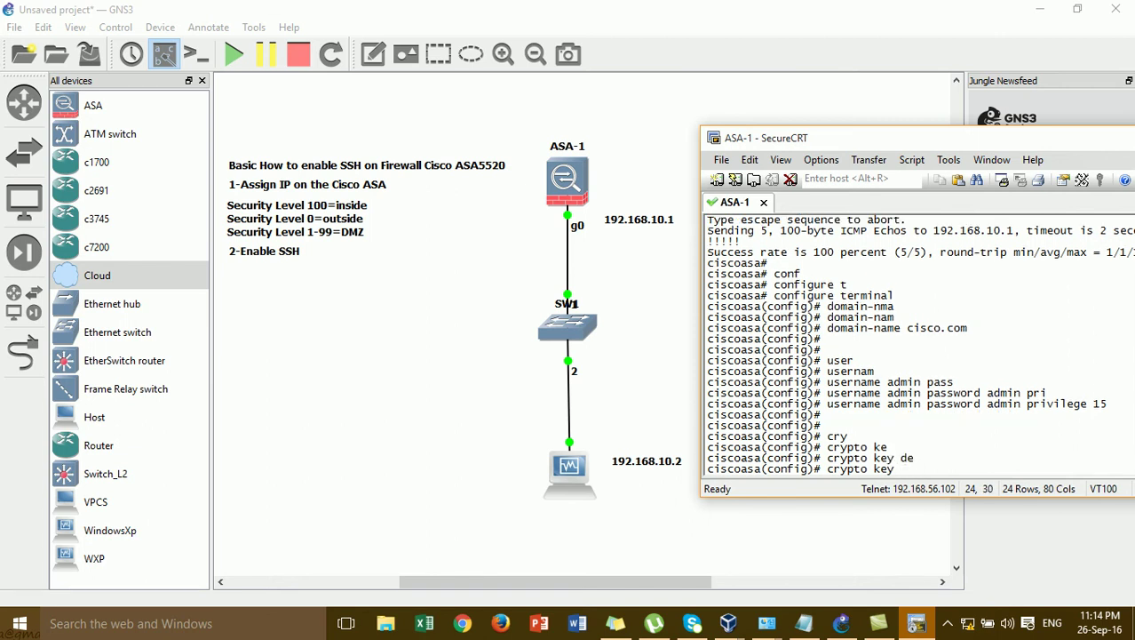
text(gen)
key(Tab)
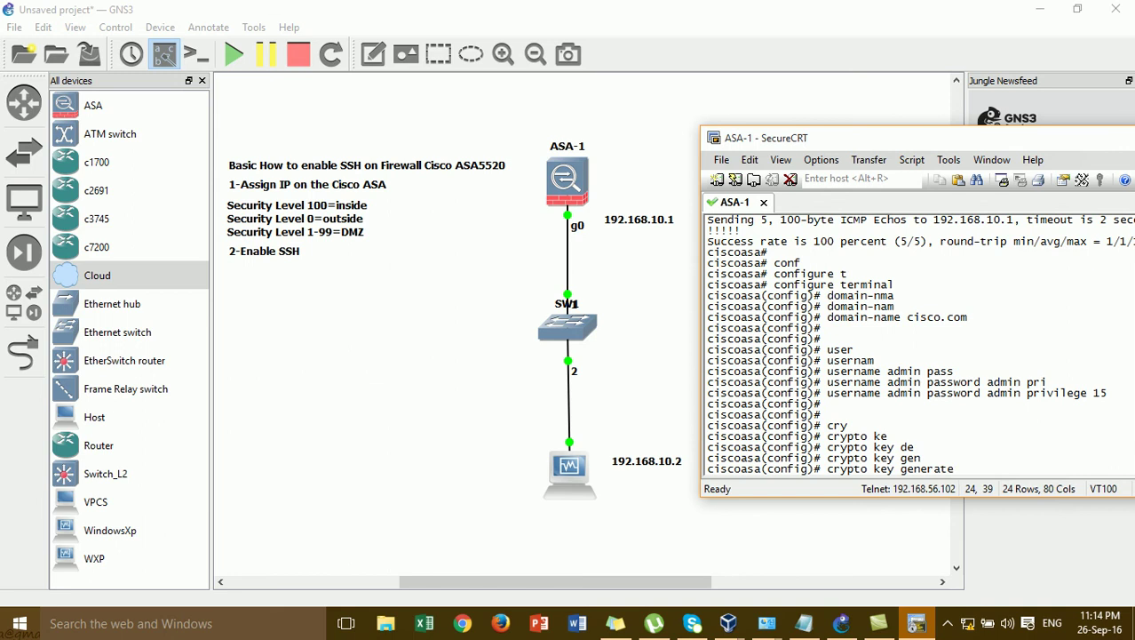
text(rs)
key(Tab)
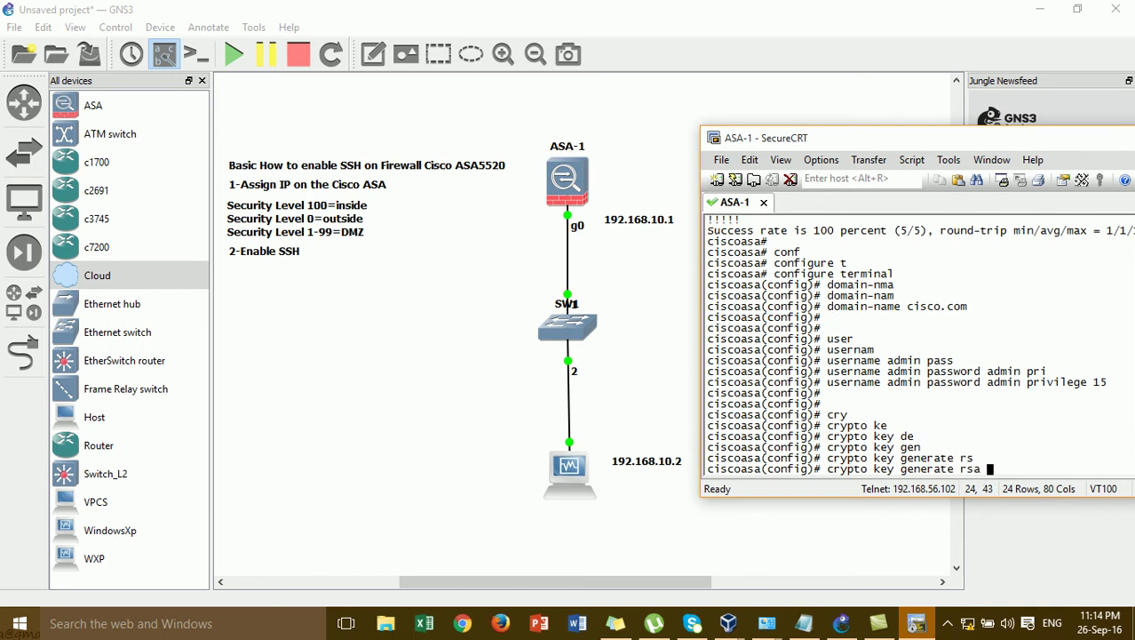
text(m)
key(Tab)
text(u)
key(Tab)
key(BackSpace)
key(BackSpace)
key(BackSpace)
key(BackSpace)
key(BackSpace)
key(BackSpace)
key(BackSpace)
key(BackSpace)
key(BackSpace)
text(u)
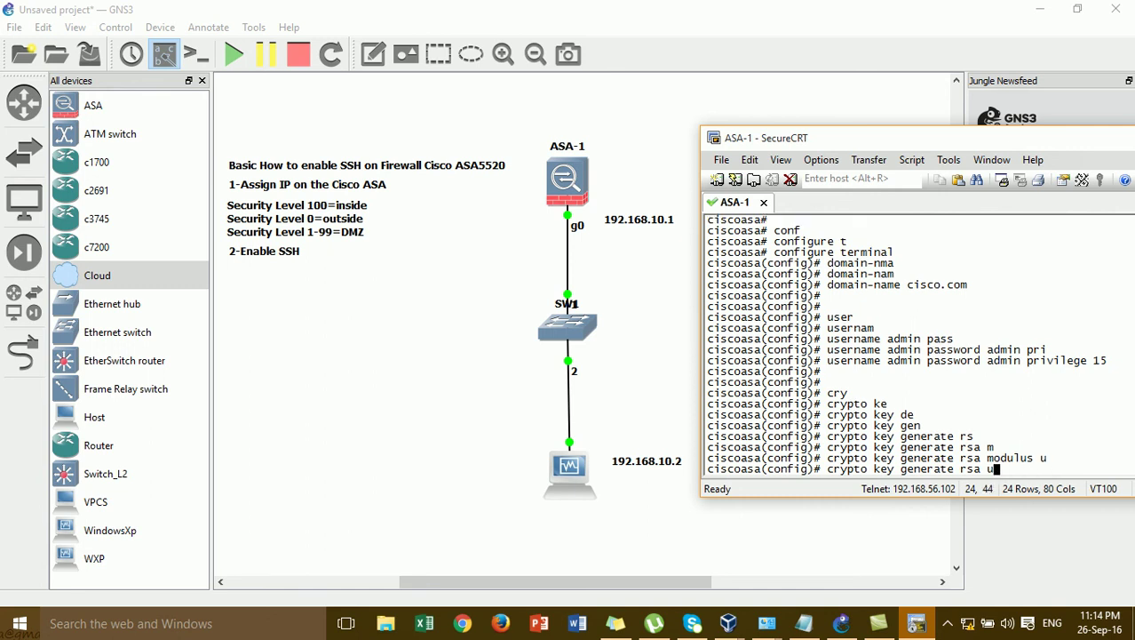
key(Tab)
text(mo)
key(Tab)
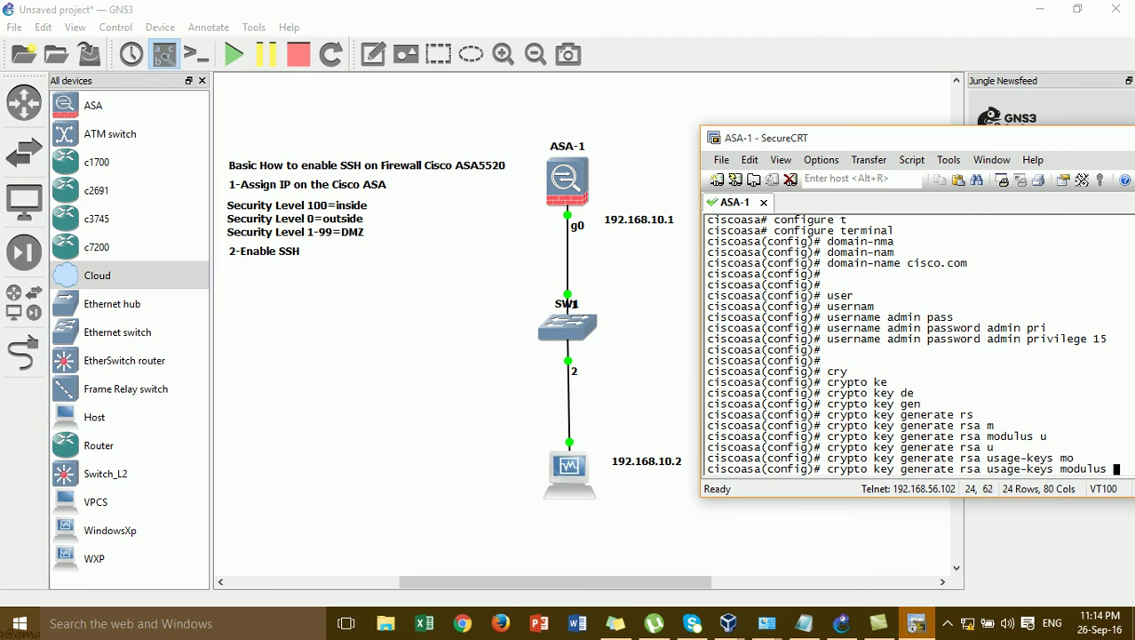
text(1024)
mouse_move(726, 141)
mouse_down()
mouse_move(700, 133)
mouse_move(710, 142)
mouse_up()
key(Return)
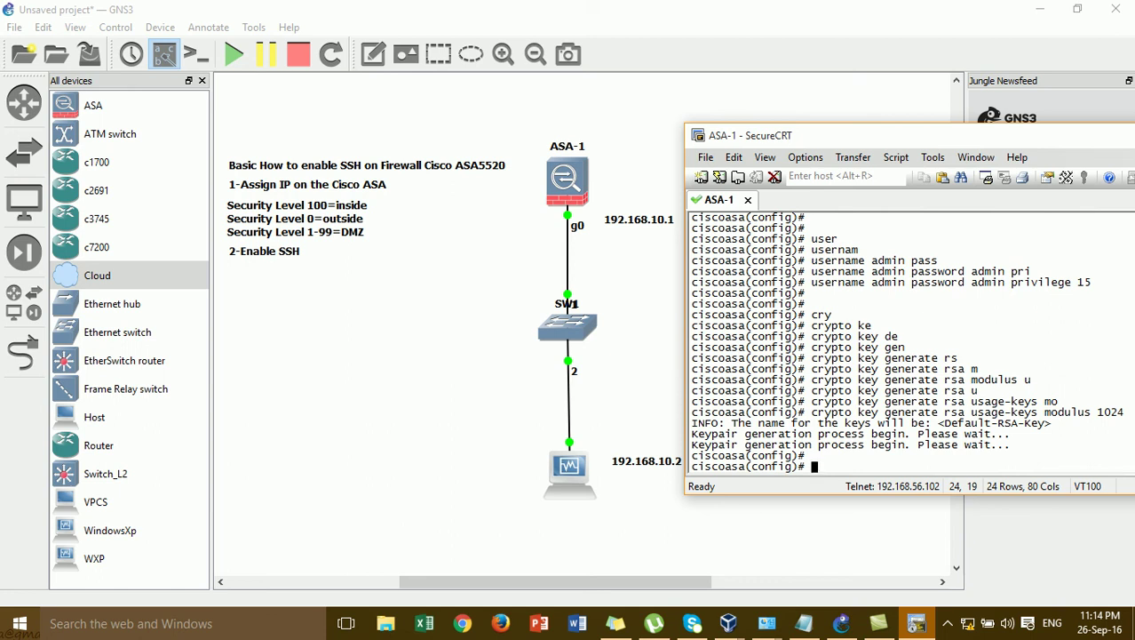
- Permit SSH from 192.168.10.0 255.255.255.0 on the inside interface
text(ssh 192.168.)
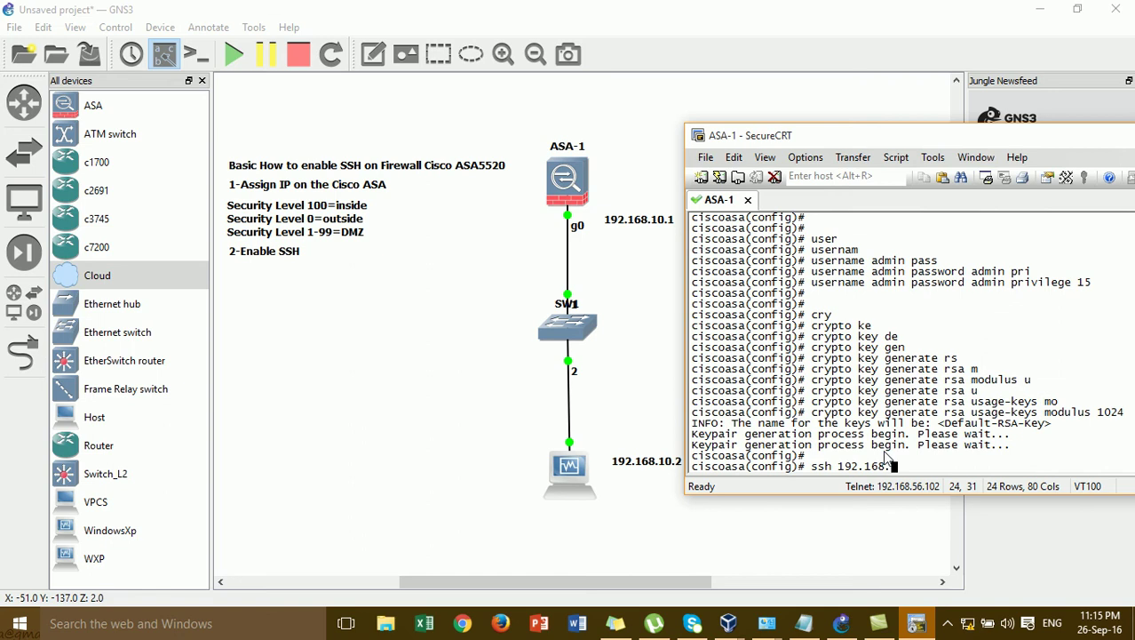
text(10.0)
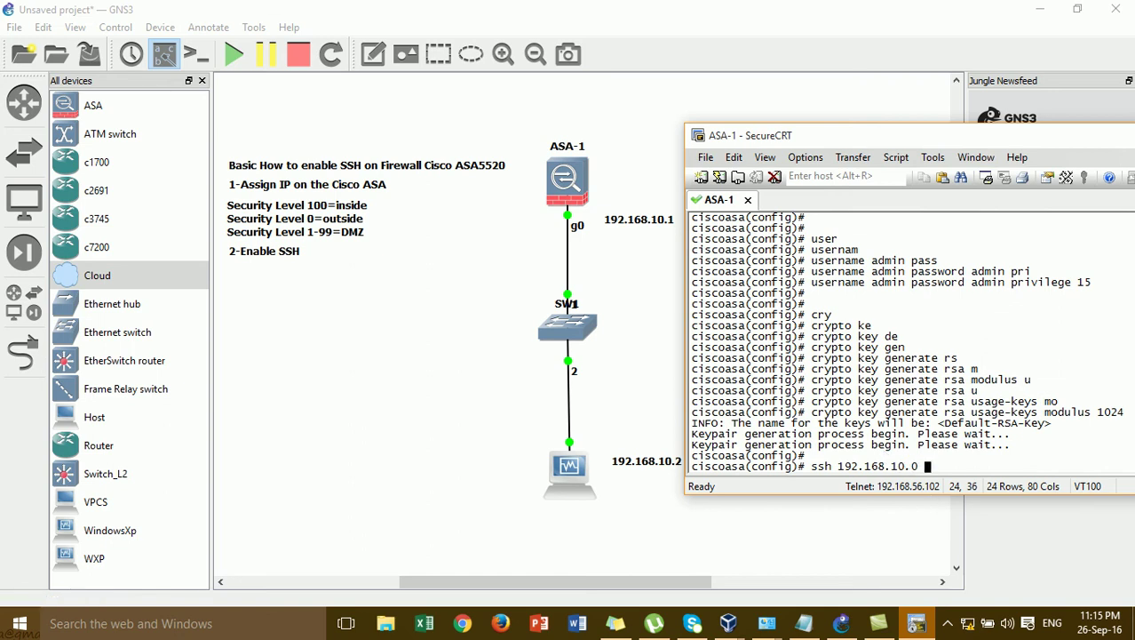
text( 255.255.255.0 )
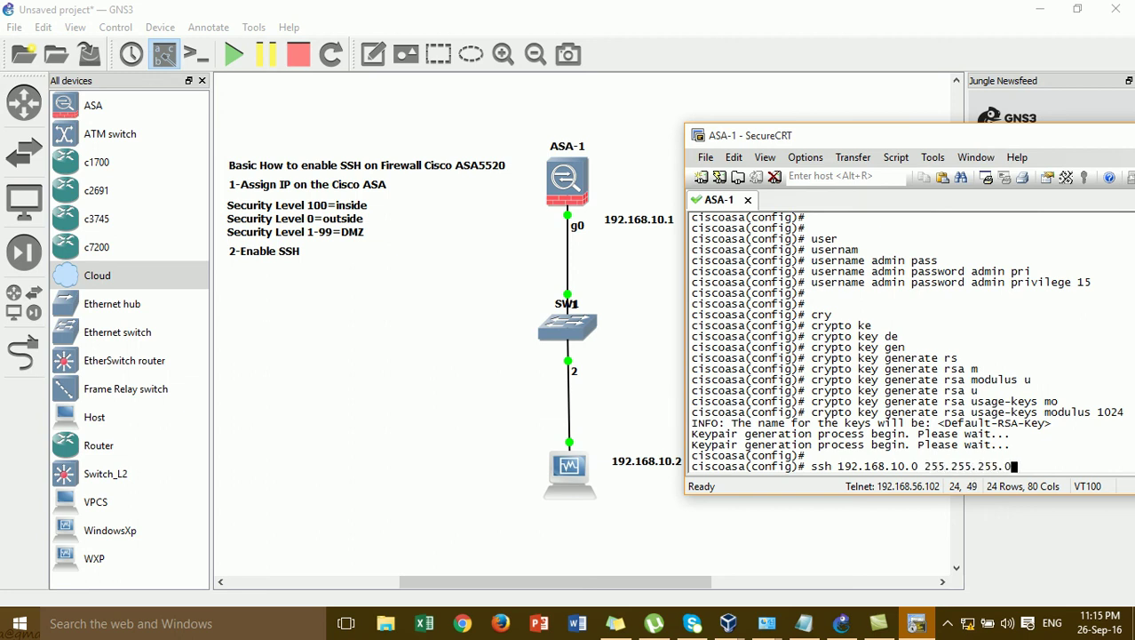
text(in)
key(Tab)
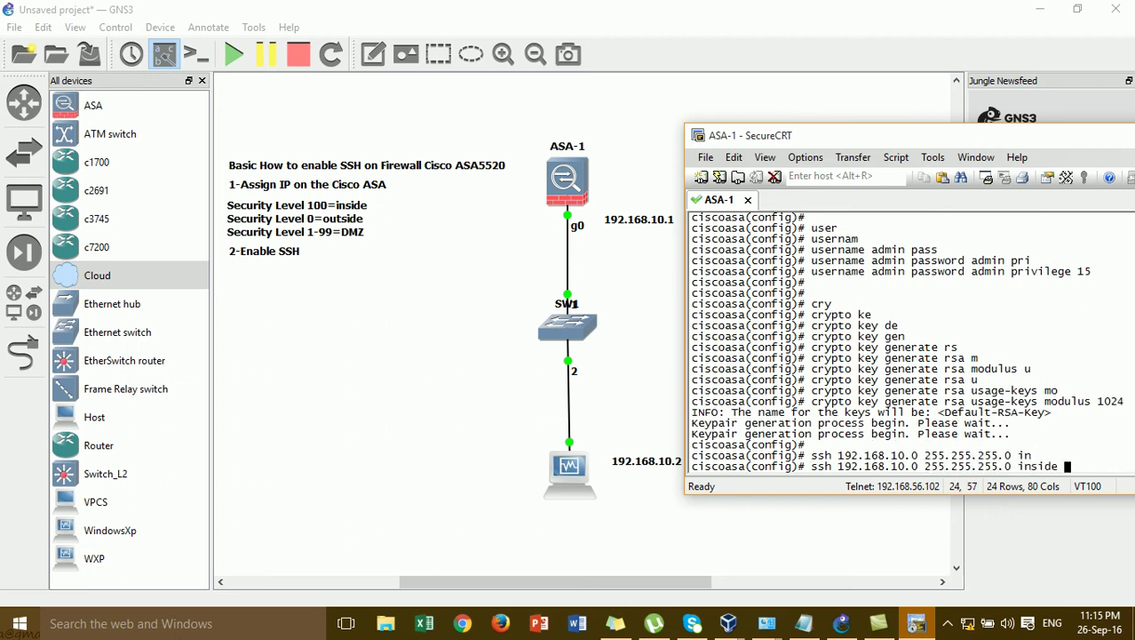
key(Return)
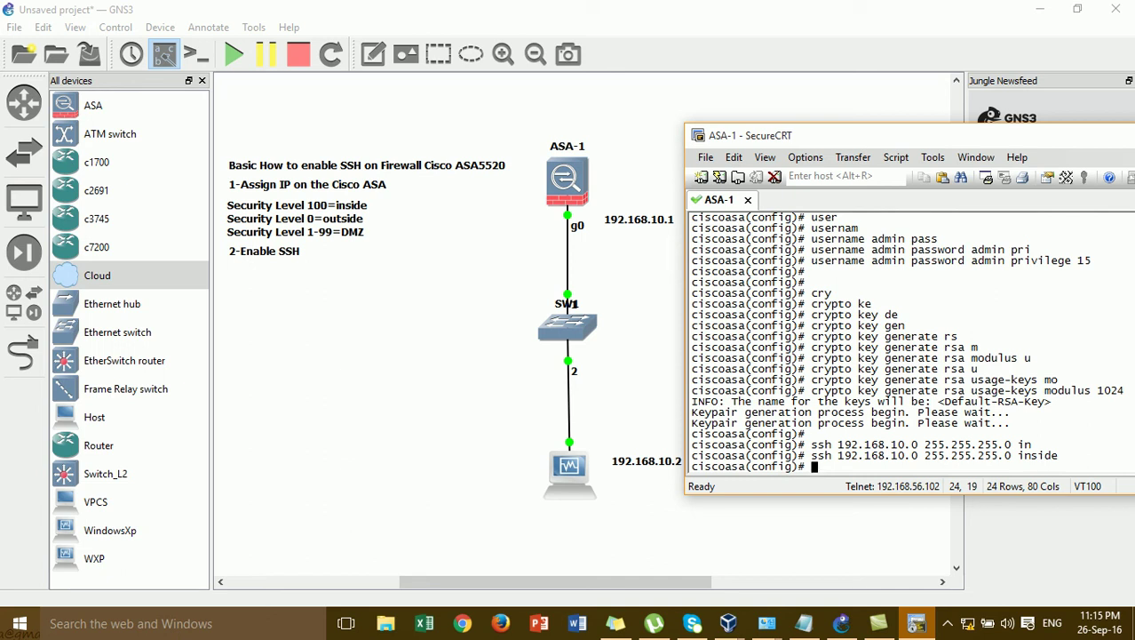
- Authenticate SSH console logins against the LOCAL user database with aaa authentication
text(aaa auth)
key(Tab)
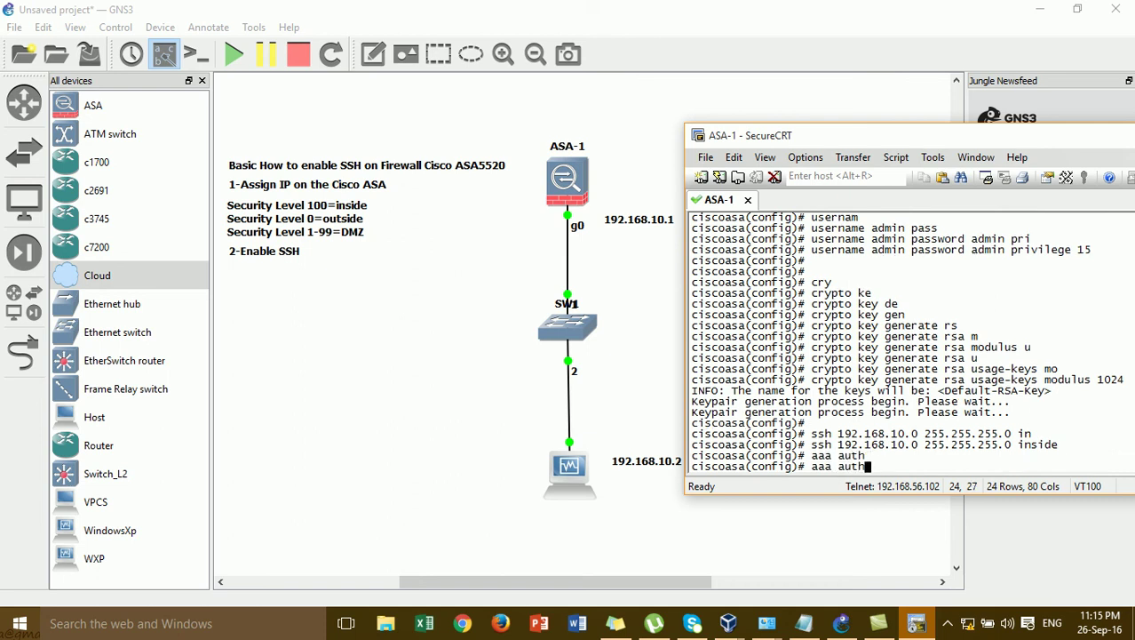
text(en)
key(Tab)
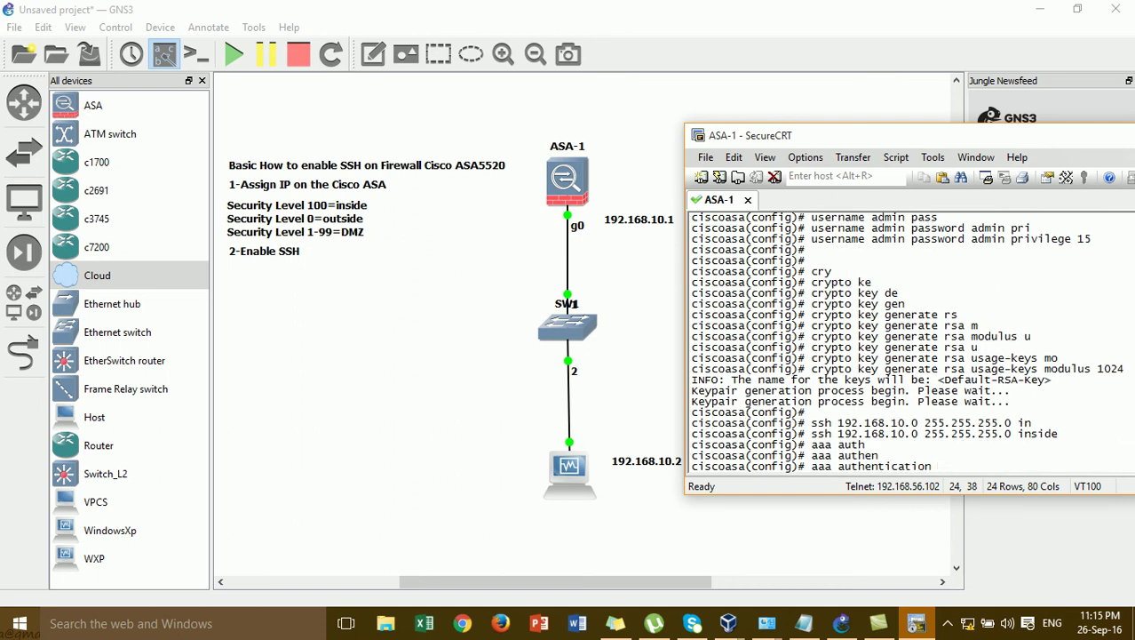
text(ss)
key(Tab)
text(co)
key(Tab)
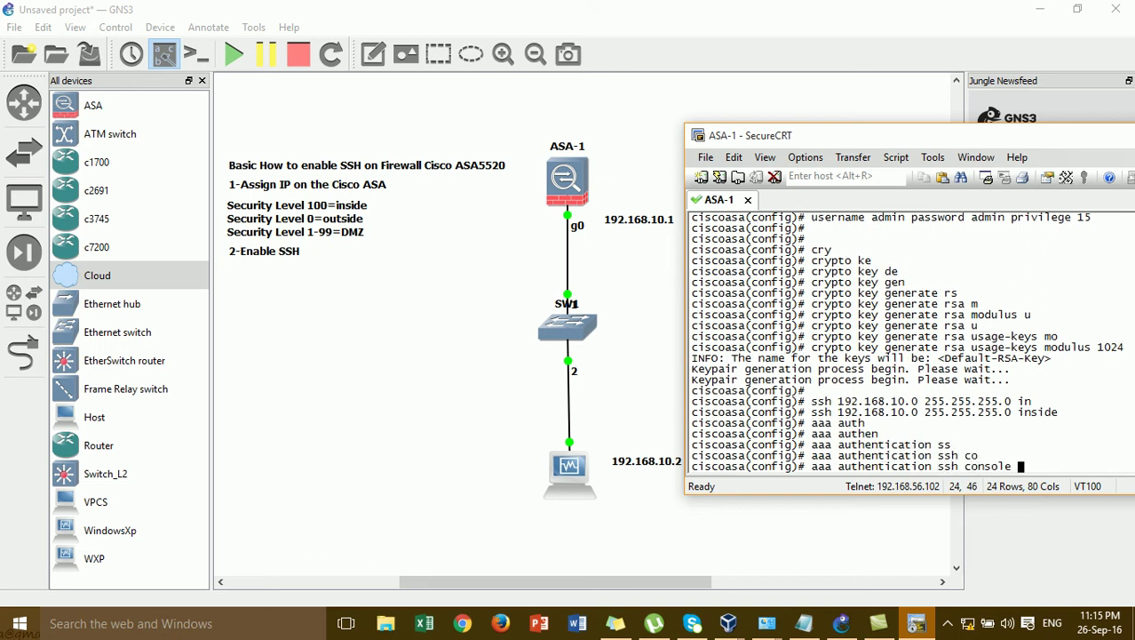
text(LOCAL)
key(Return)
key(Return)
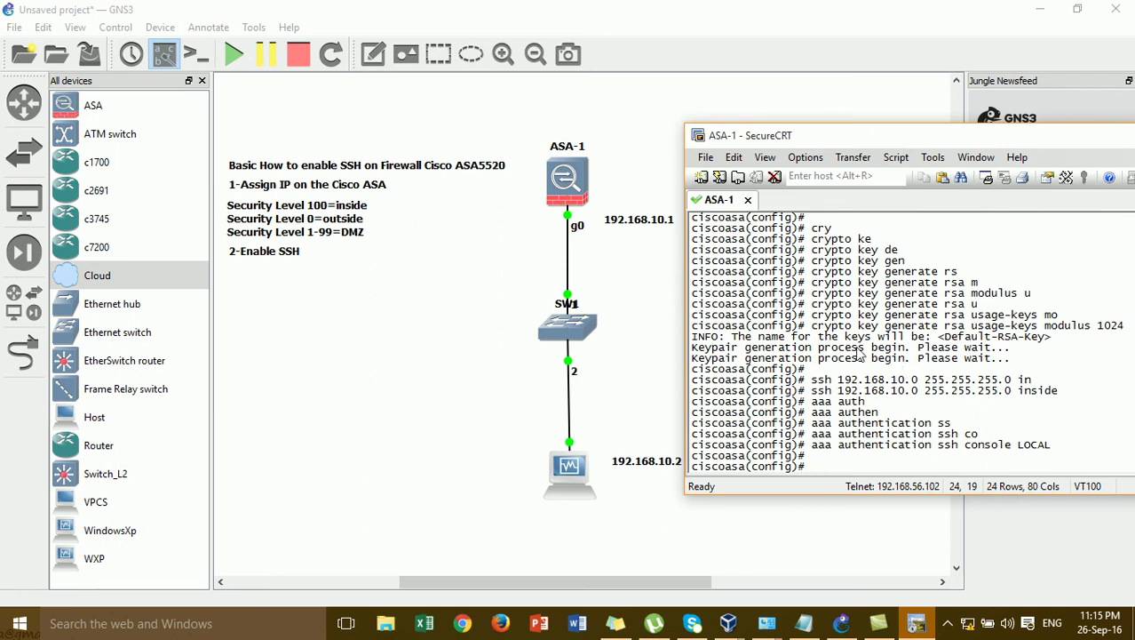
- Reveal the desktop icons and launch a new SecureCRT instance without connecting
drag(1036, 124, 1031, 124)
click(1020, 166)
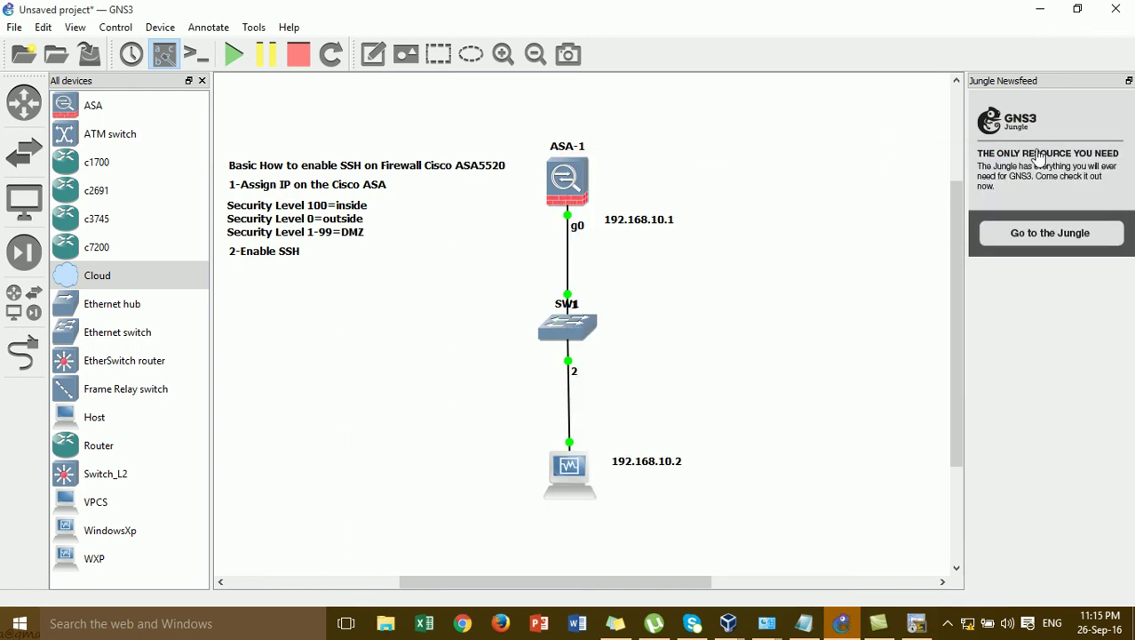
click(1037, 9)
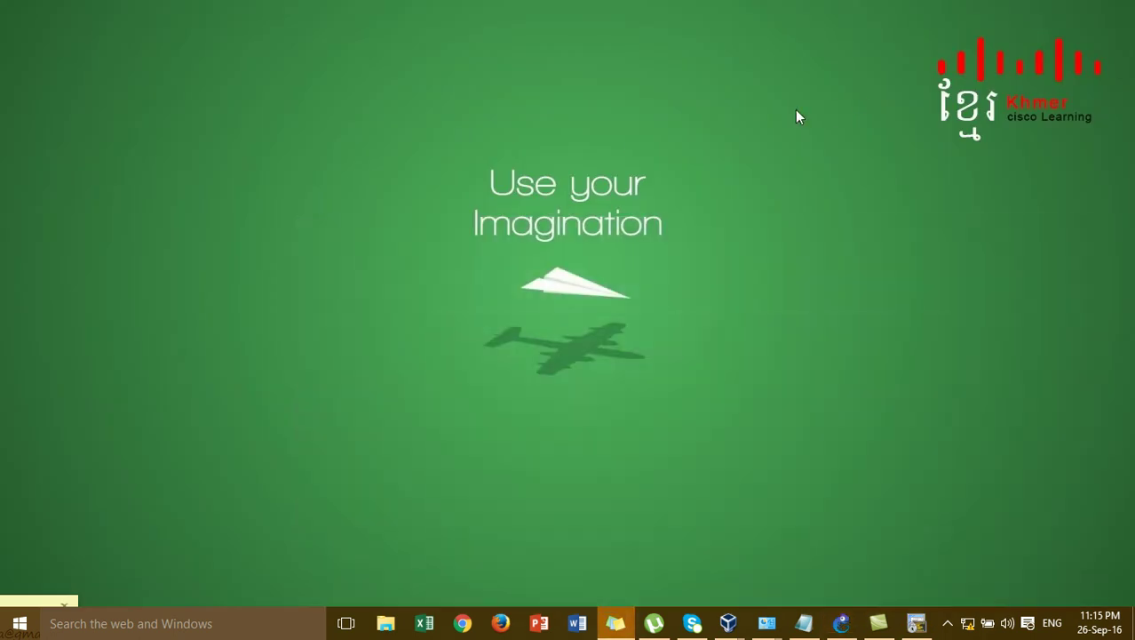
right_click(612, 144)
mouse_move(641, 157)
click(819, 254)
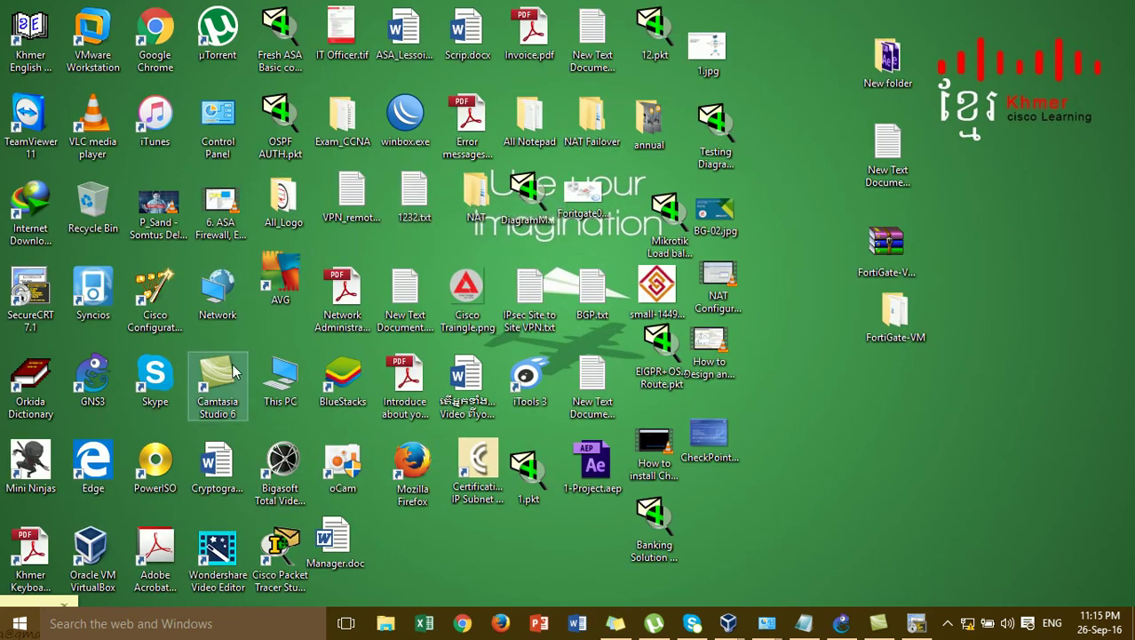
double_click(35, 298)
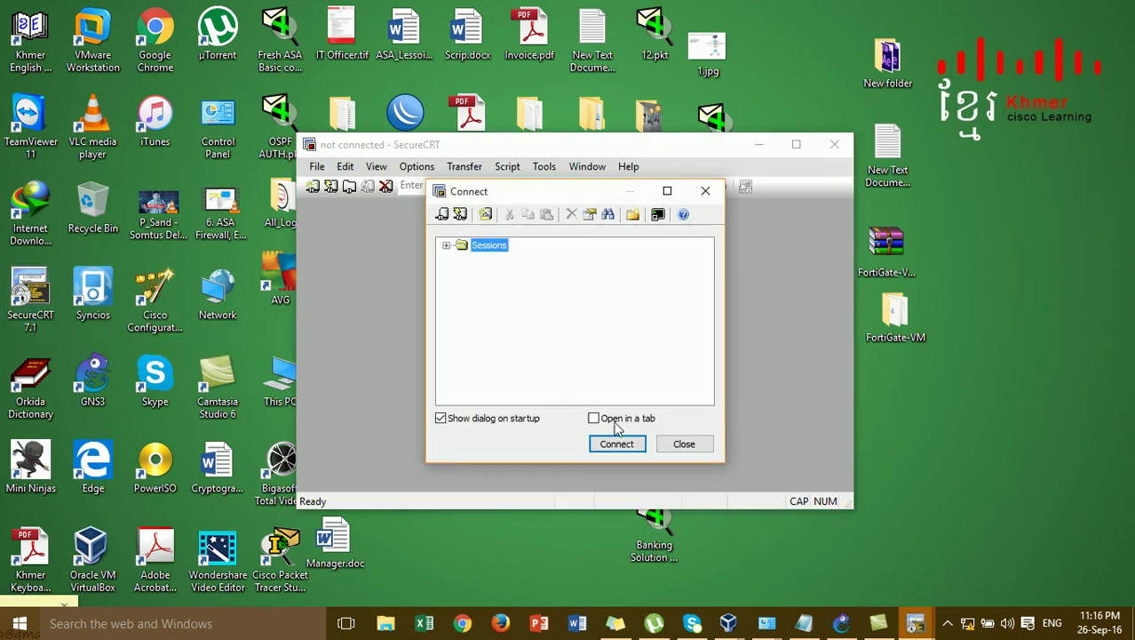
click(681, 449)
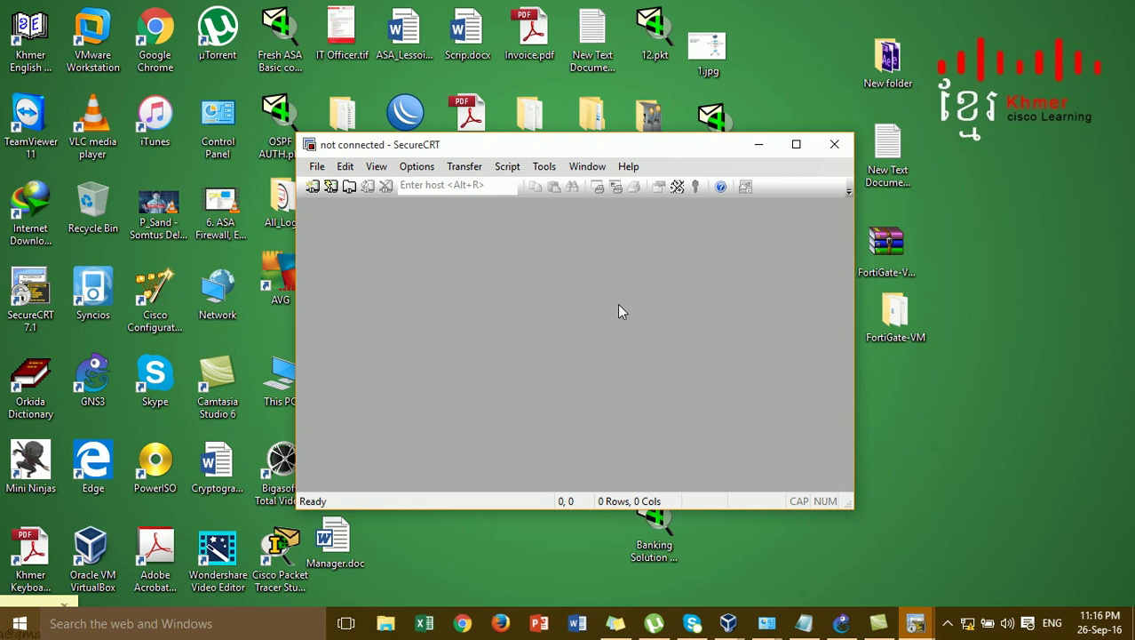
- Arrange the empty SecureCRT window above a restored, right-shifted GNS3 window
drag(573, 147, 342, 157)
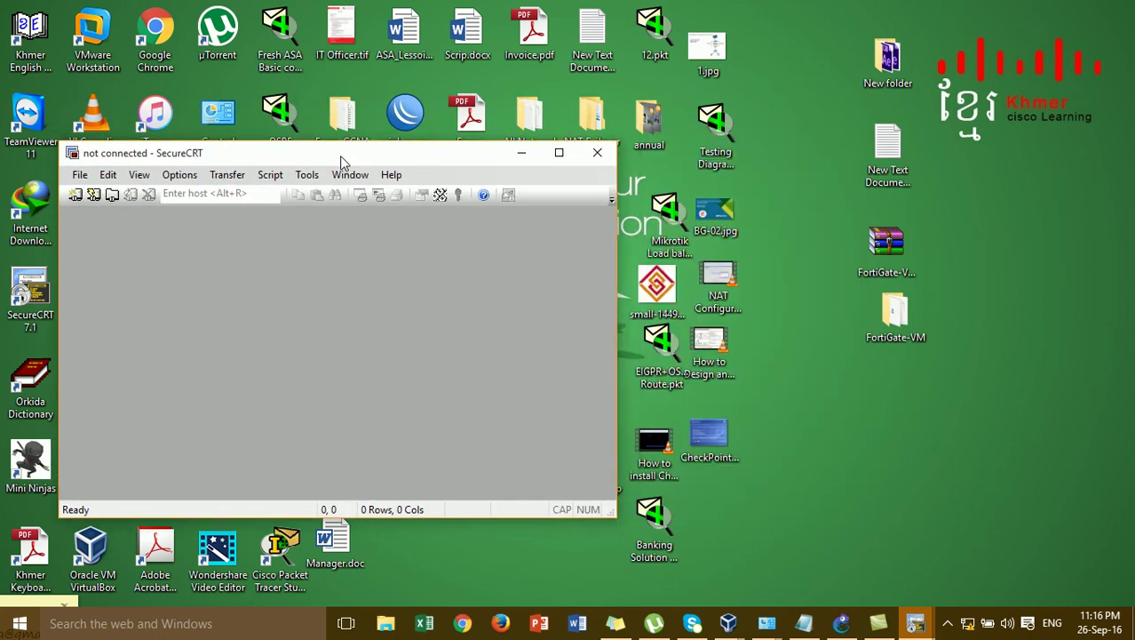
click(842, 623)
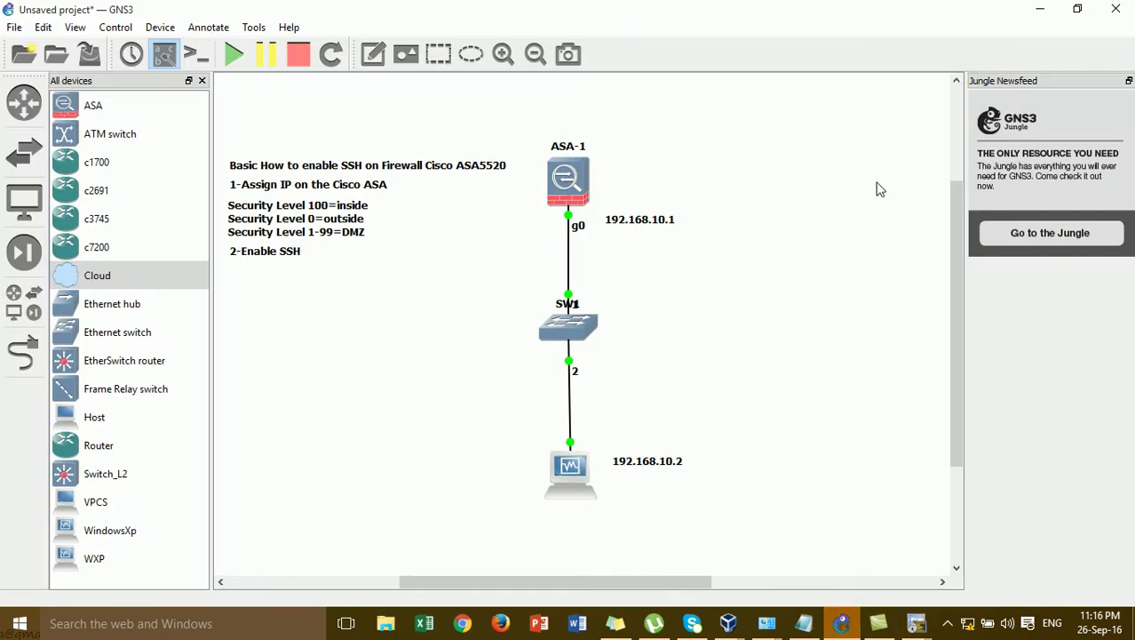
click(1078, 8)
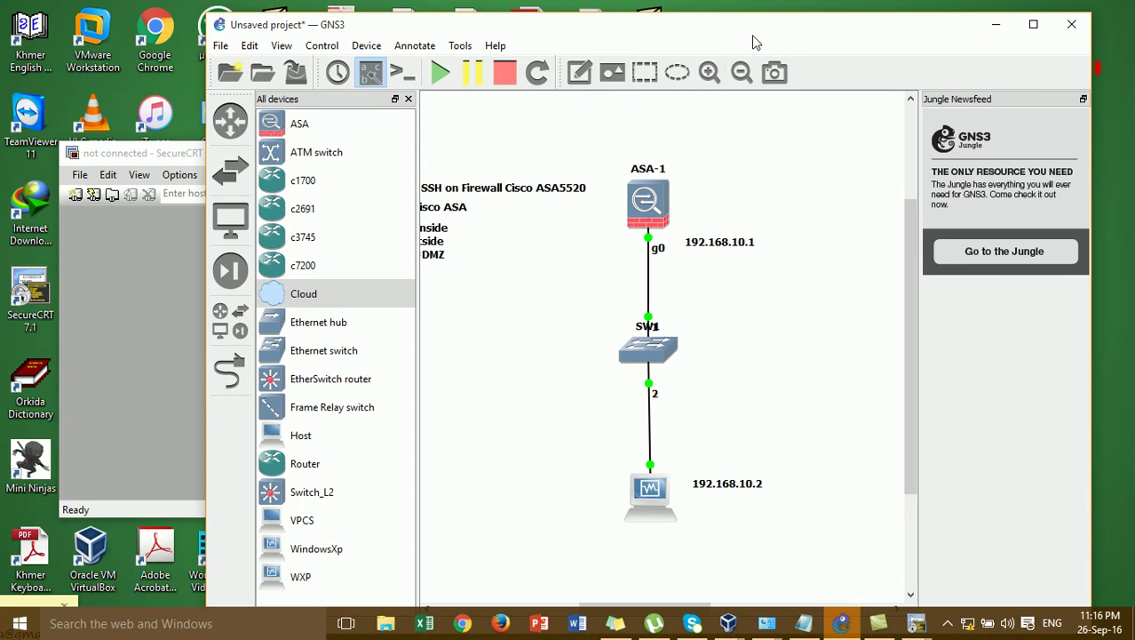
drag(785, 34, 855, 31)
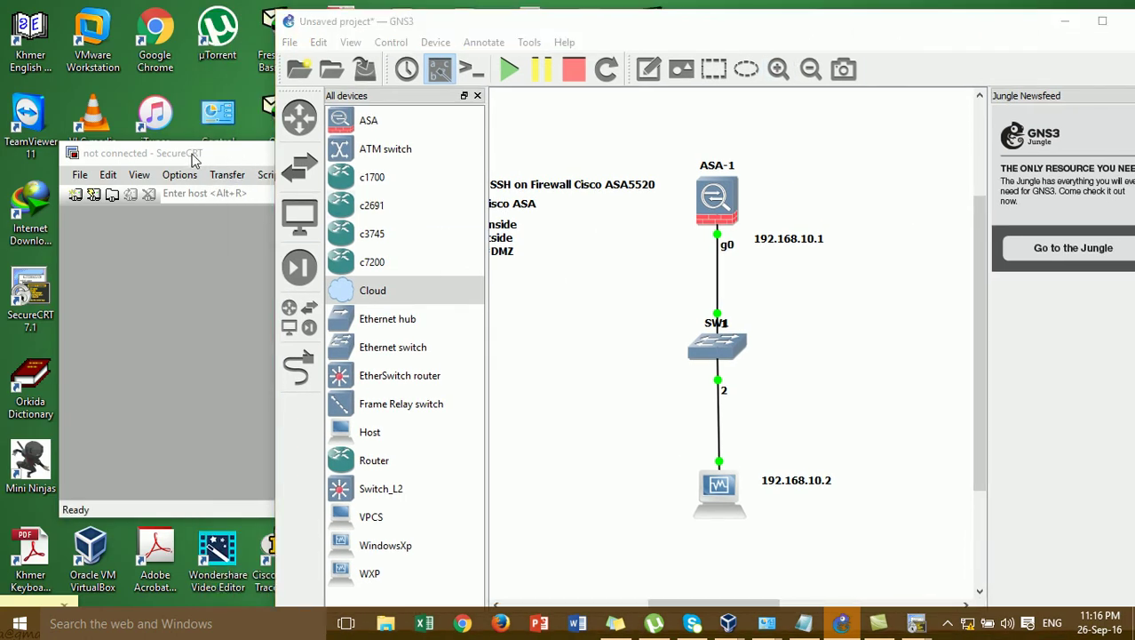
drag(158, 152, 367, 136)
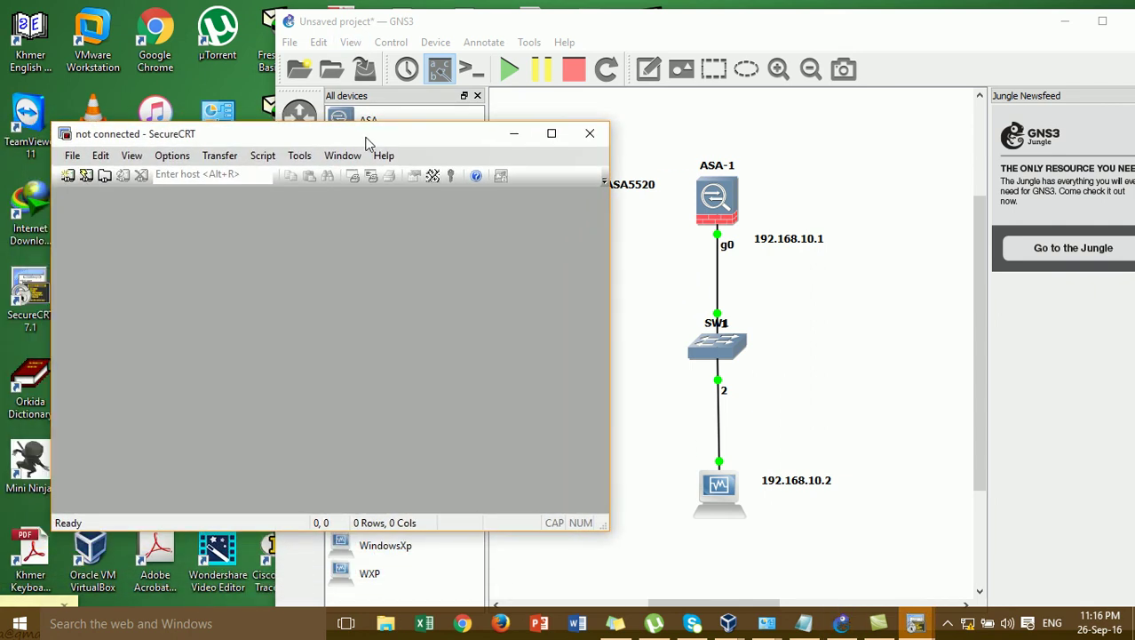
- Quick-connect via SSH2 to 192.168.10.1, accept the host key once, and enter the login credentials
click(85, 175)
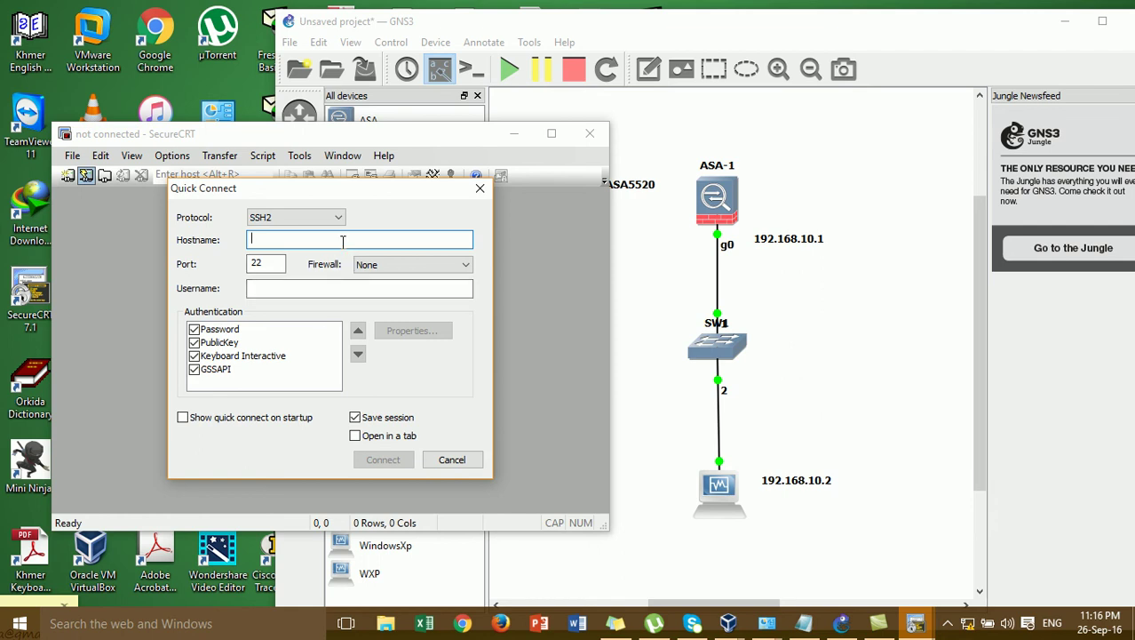
text(192.168.10.1)
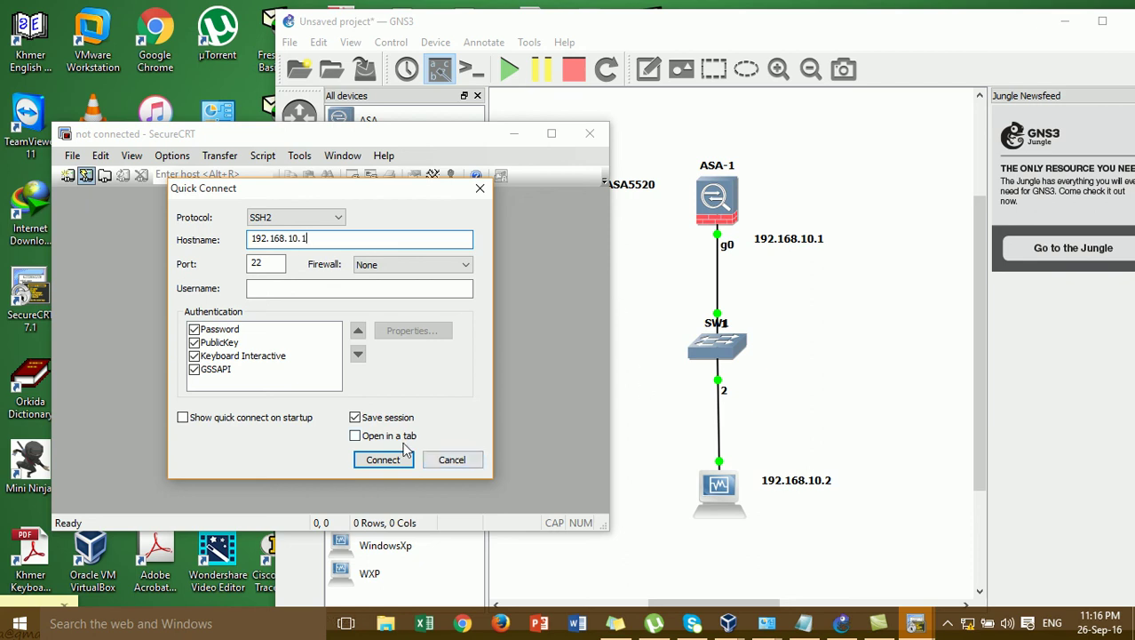
click(383, 460)
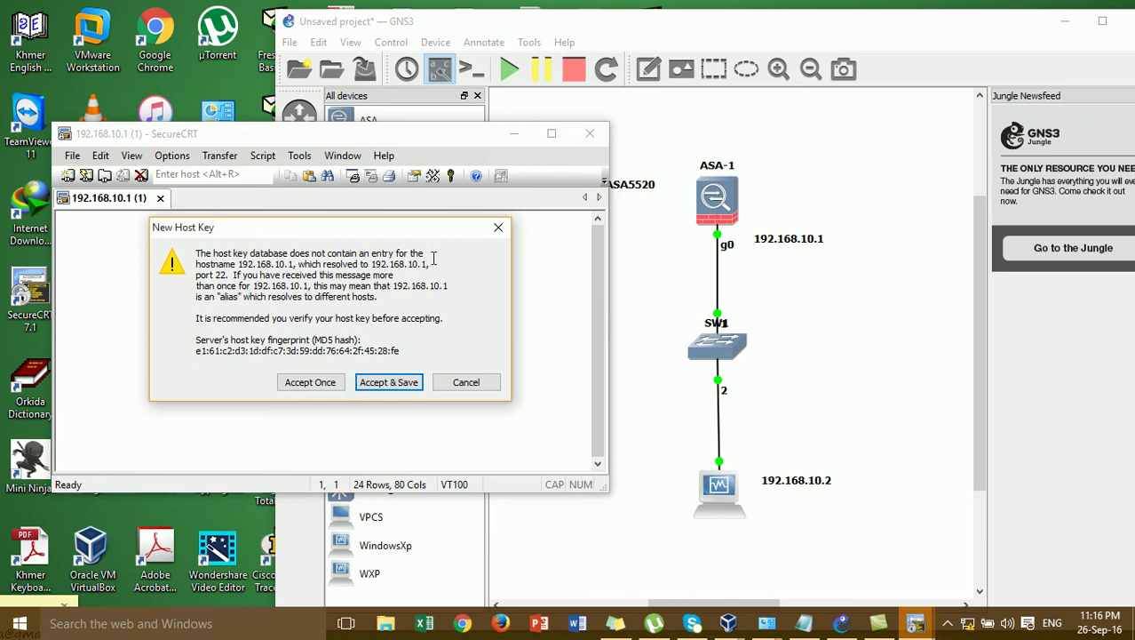
click(323, 389)
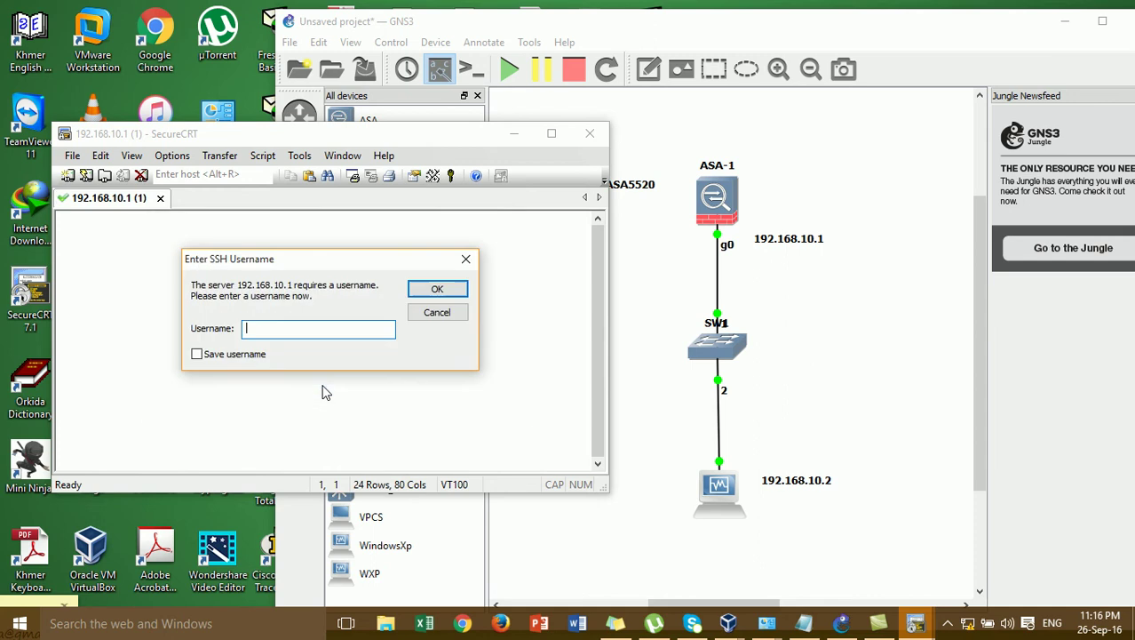
text(admin)
click(437, 289)
text(••)
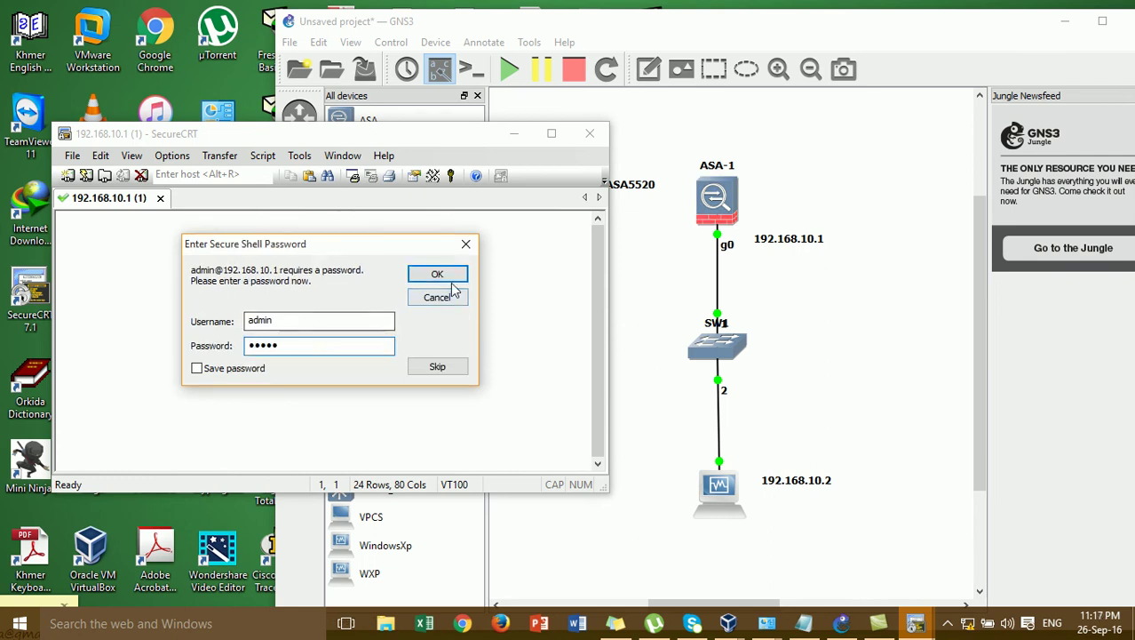
key(BackSpace)
key(BackSpace)
key(BackSpace)
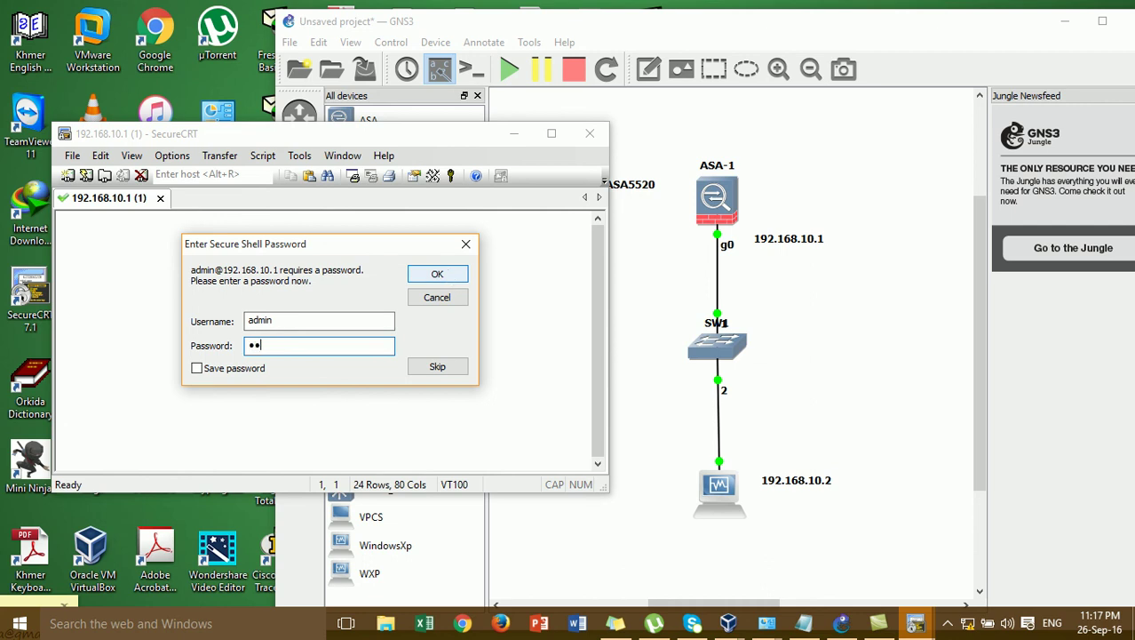
- Log in to the ASA over SSH, then enter privileged mode with enable and an empty password
text(•••)
click(437, 275)
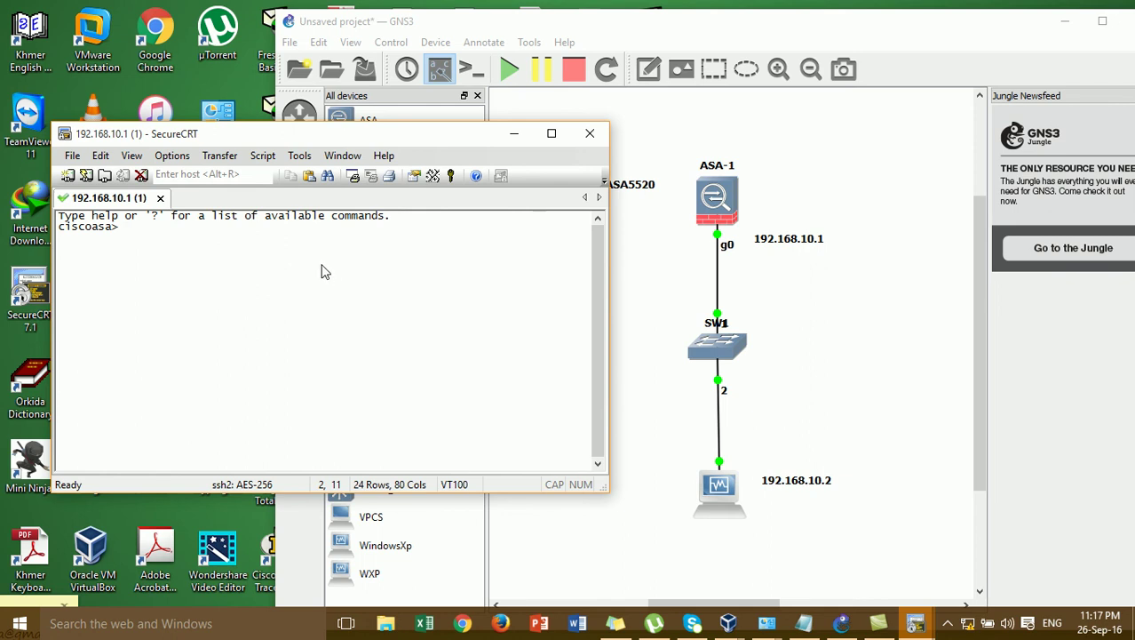
key(Return)
key(Return)
key(Return)
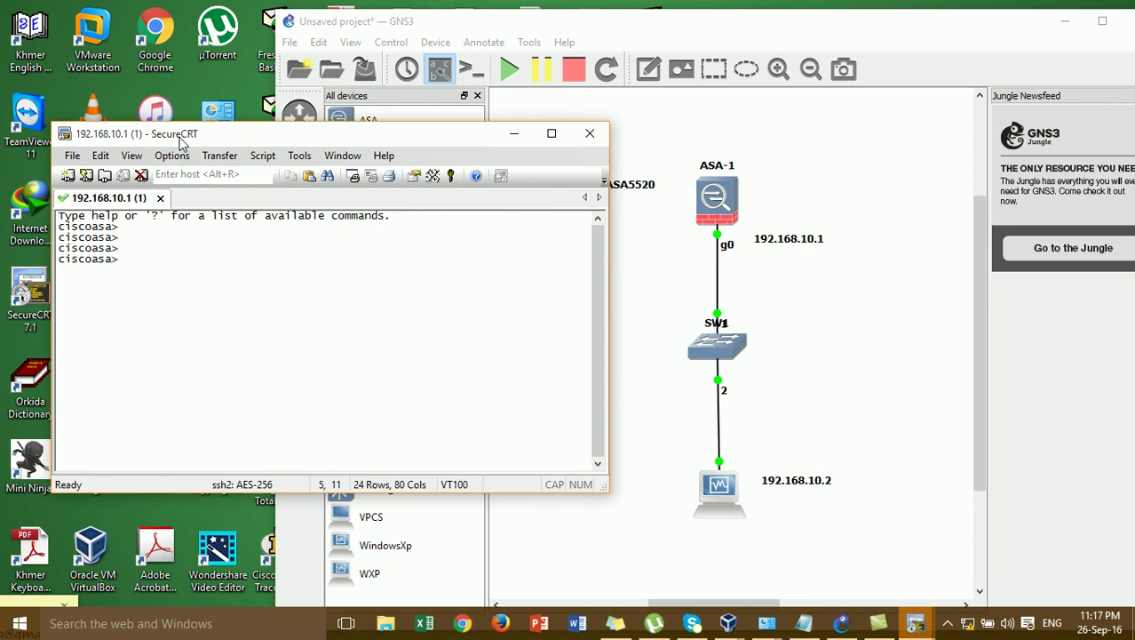
text(en)
key(Tab)
key(Return)
key(Return)
- Print the ASA's full running configuration with show running-config
key(Return)
text(sh)
key(Tab)
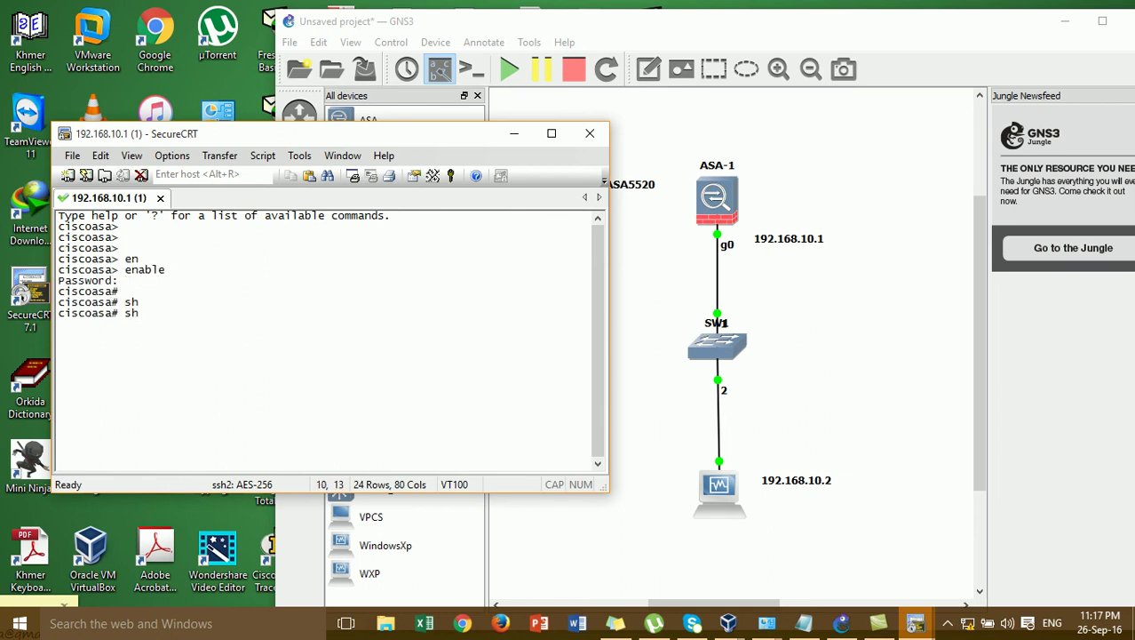
text(ow)
key(Tab)
text(run)
key(Tab)
key(Return)
key(Return)
key(Return)
key(Return)
key(Return)
key(Return)
key(Return)
key(Return)
key(Return)
key(Return)
key(Return)
key(Return)
key(Return)
key(Return)
key(Return)
key(Return)
key(Return)
key(Return)
key(Return)
key(Return)
key(Return)
key(Return)
key(Return)
key(Return)
key(Return)
key(Return)
key(Return)
key(Return)
key(Return)
key(Return)
key(Return)
key(Return)
key(Return)
key(Return)
key(Return)
key(Return)
key(Return)
key(Return)
key(Return)
key(Return)
key(Return)
key(Return)
key(Return)
key(Return)
key(Return)
key(Return)
key(Return)
key(Return)
key(Return)
key(Return)
key(Return)
key(Return)
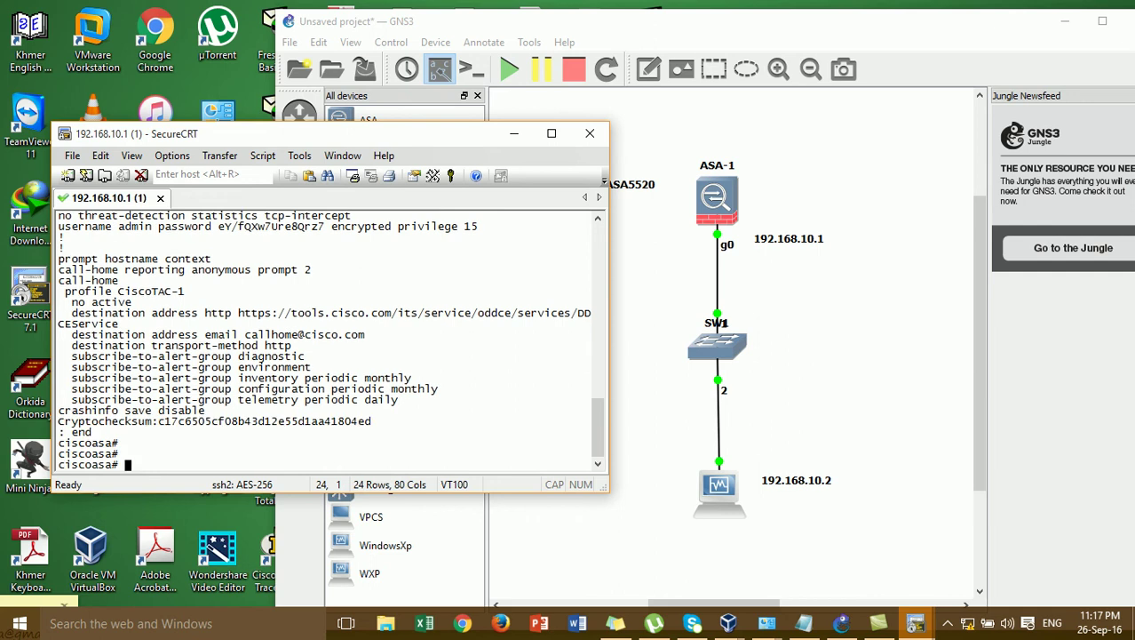
- Run show int ip bre on the ASA, which is rejected as invalid input
text(sh)
key(Tab)
text(ow i)
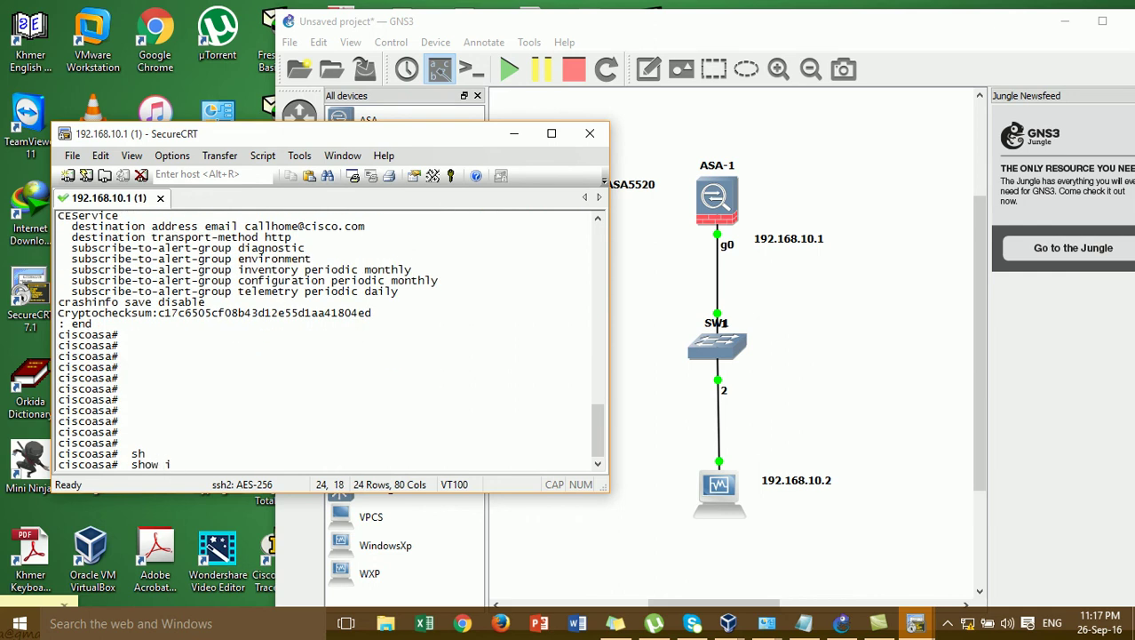
text(nt ip bre)
key(Return)
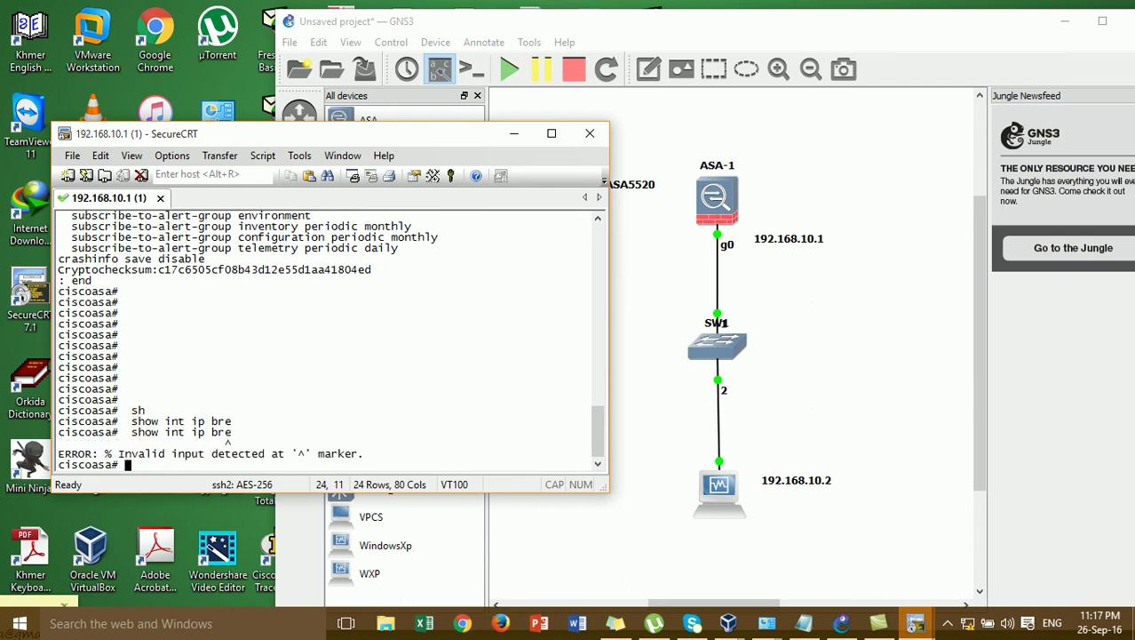
- Try Tab-completing show int ip bre and show ip int bre variants, correcting typos
text(show int ip bre)
key(Tab)
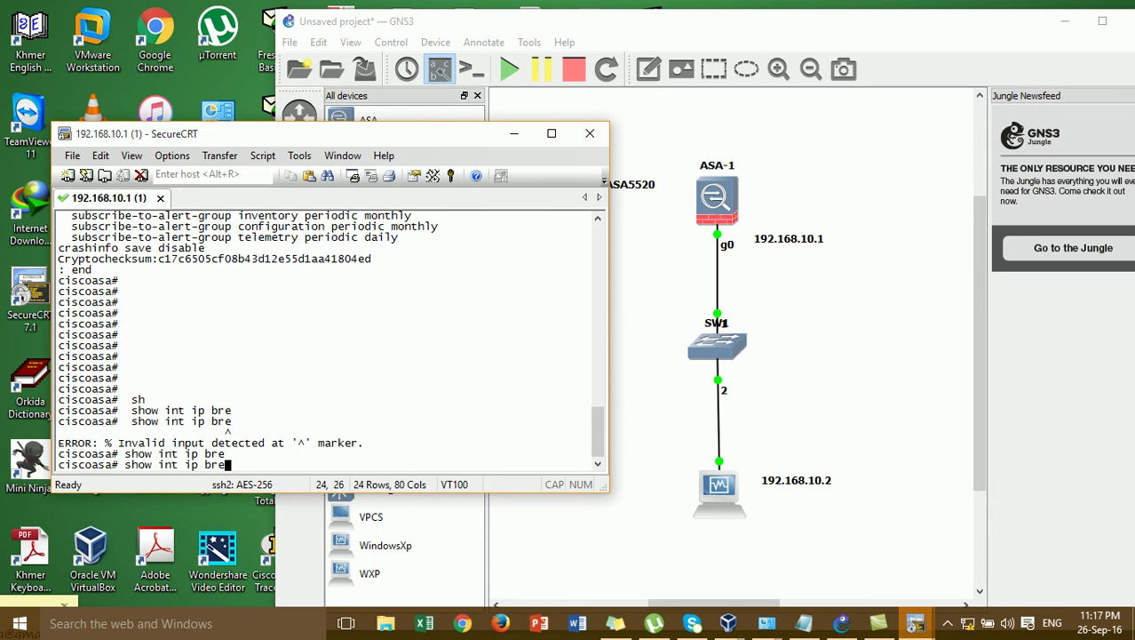
key(Tab)
key(BackSpace)
key(BackSpace)
key(BackSpace)
key(BackSpace)
key(BackSpace)
key(BackSpace)
key(BackSpace)
key(BackSpace)
text(p )
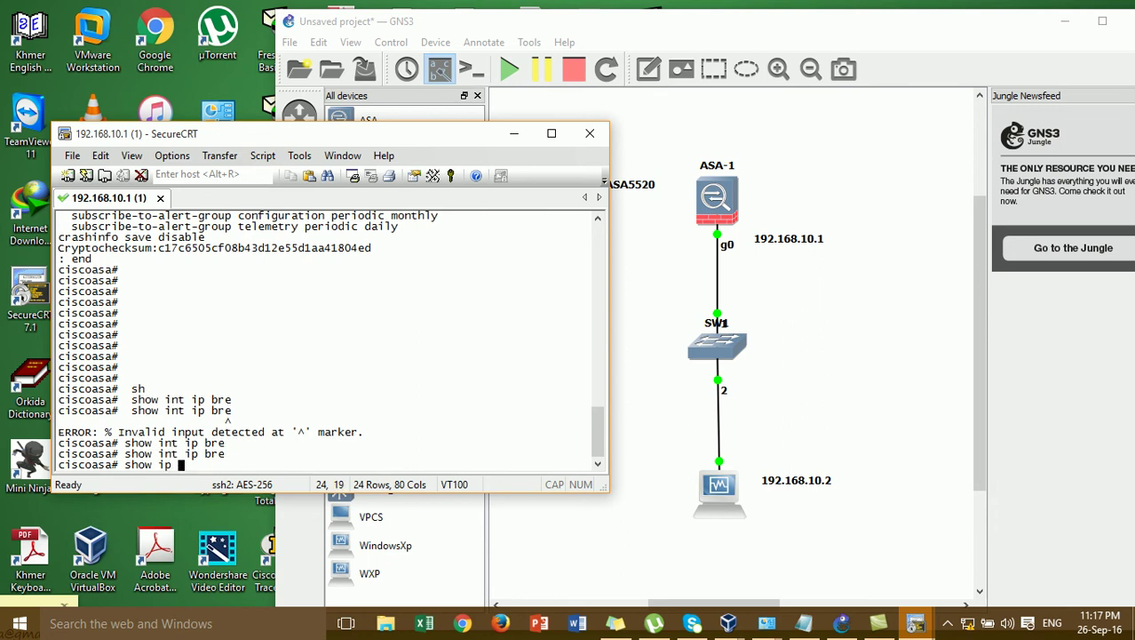
text(int bre)
key(Tab)
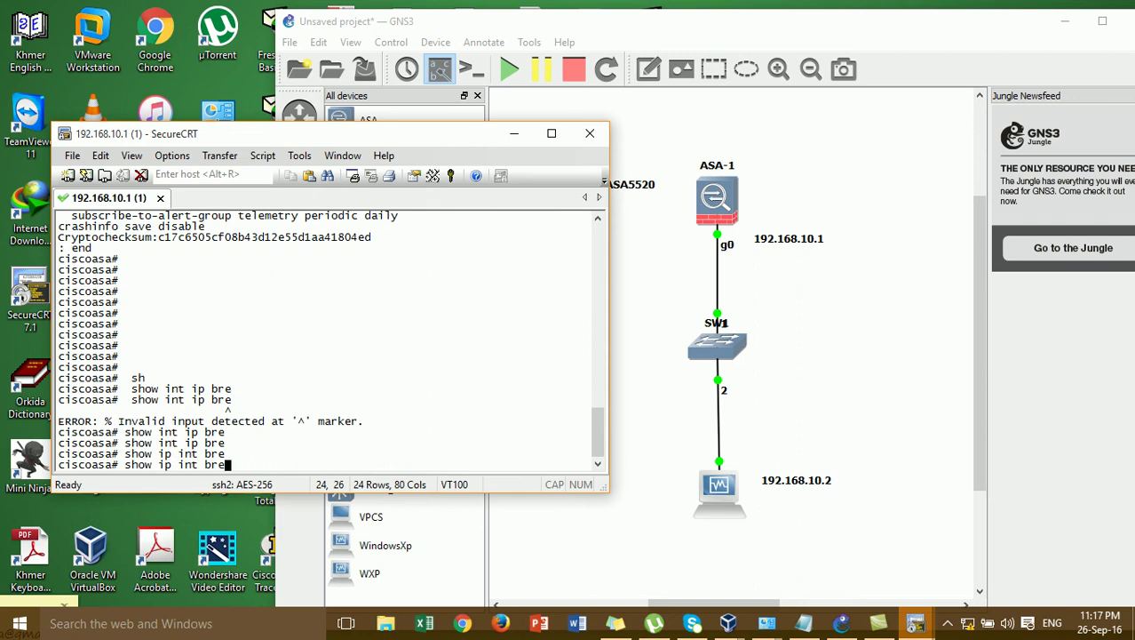
key(Tab)
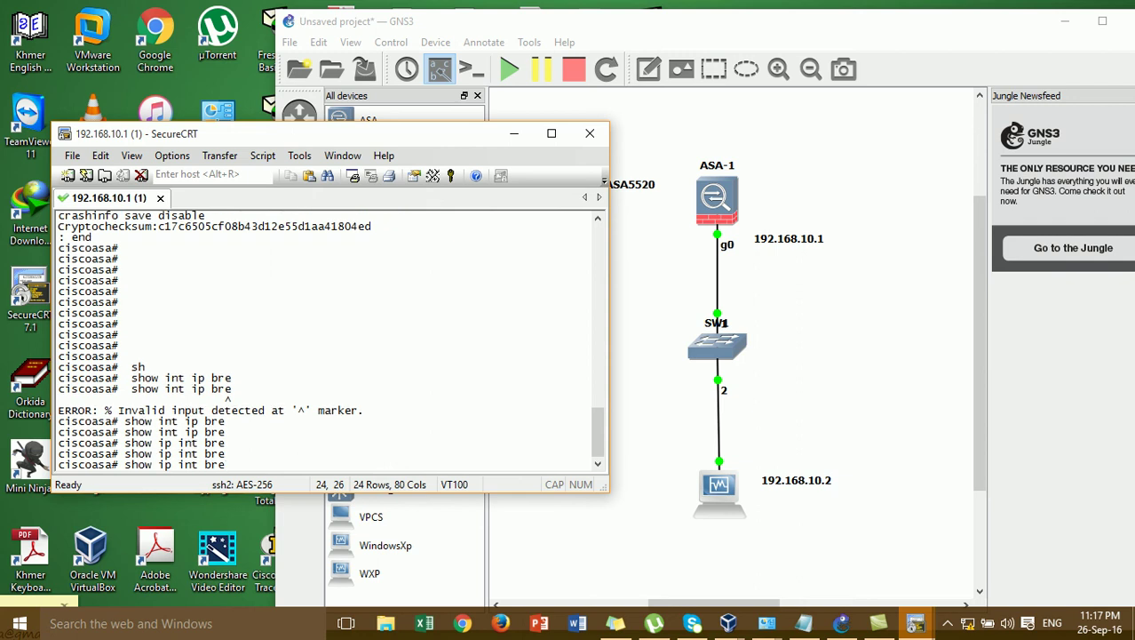
key(BackSpace)
text(a)
key(Tab)
key(BackSpace)
key(BackSpace)
key(BackSpace)
key(BackSpace)
key(BackSpace)
key(BackSpace)
key(BackSpace)
key(BackSpace)
key(BackSpace)
key(BackSpace)
key(BackSpace)
key(BackSpace)
key(BackSpace)
key(BackSpace)
key(BackSpace)
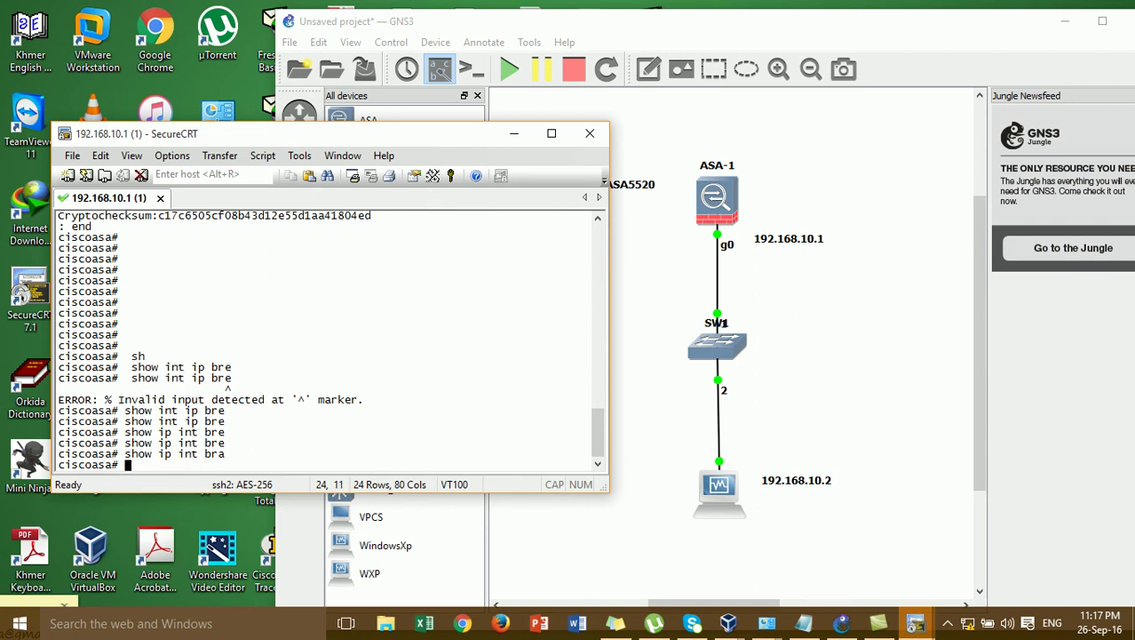
- Retry completing show int ip bre, then clear the line and retype show
text(show int ip bre)
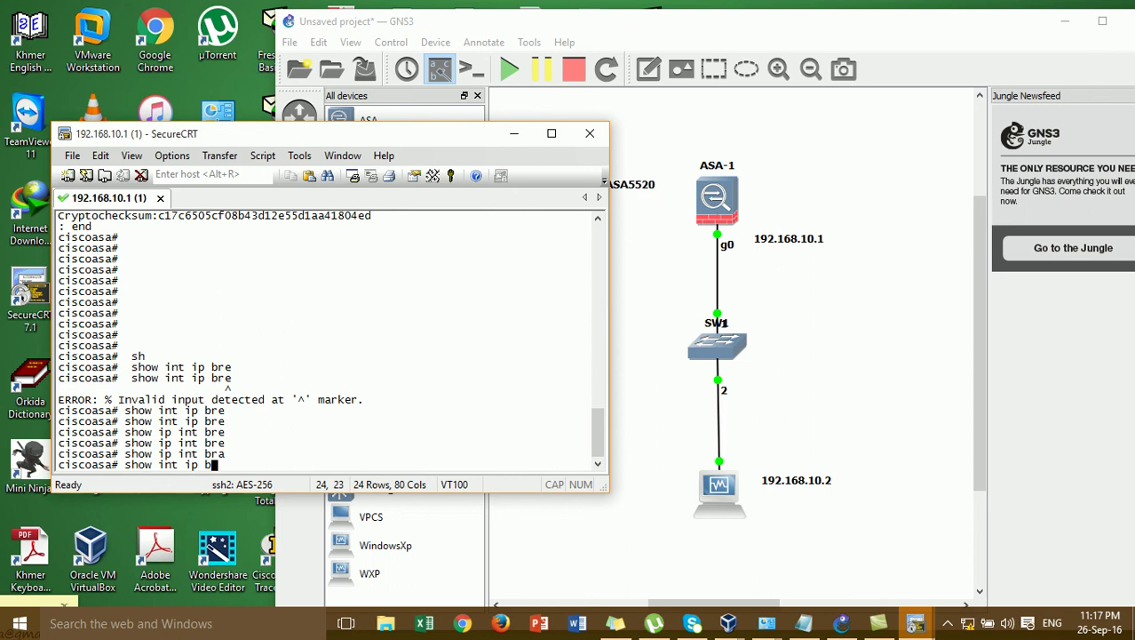
key(Tab)
text(a)
key(Tab)
key(BackSpace)
key(BackSpace)
key(BackSpace)
key(BackSpace)
key(BackSpace)
key(BackSpace)
key(BackSpace)
key(BackSpace)
key(BackSpace)
key(BackSpace)
key(BackSpace)
key(BackSpace)
key(BackSpace)
key(BackSpace)
key(BackSpace)
key(BackSpace)
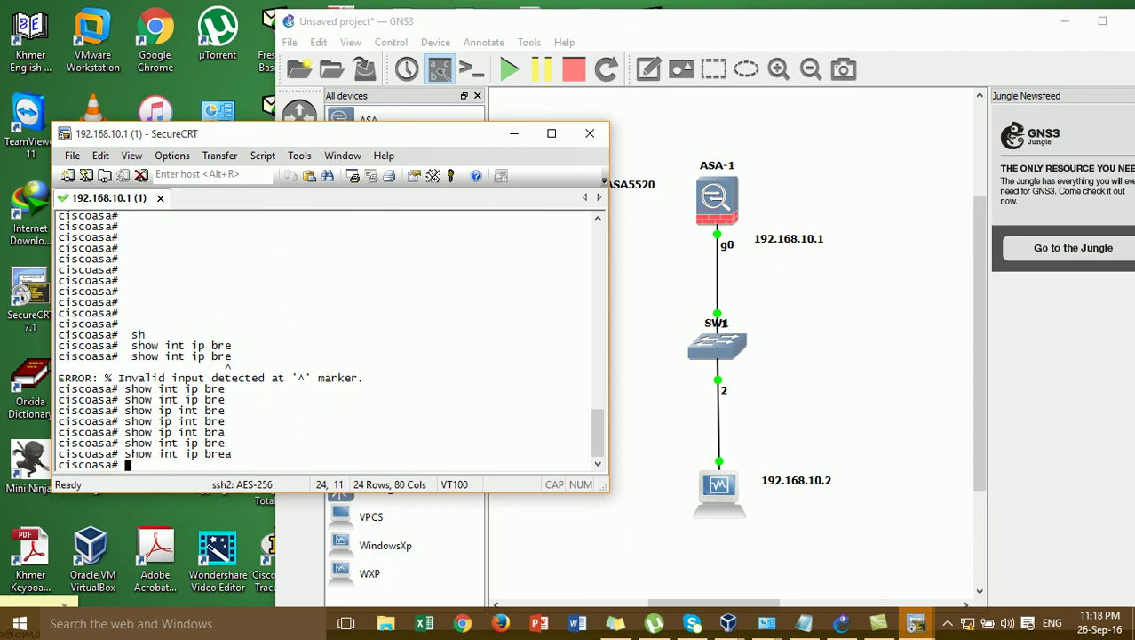
text(sh)
key(Tab)
text(ow)
key(Tab)
- Run show running-config and page through the configuration
text(run)
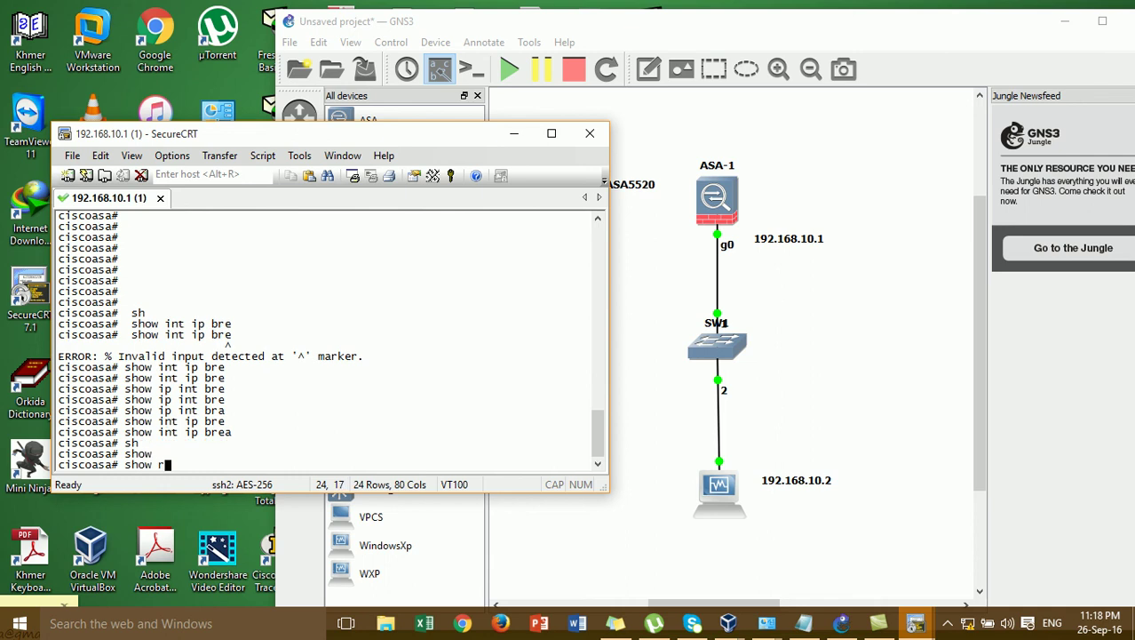
key(Tab)
key(Return)
key(Return)
key(Return)
key(Return)
key(Return)
key(Return)
key(Return)
key(Return)
key(Return)
key(Return)
key(Return)
key(Return)
key(Return)
key(Return)
key(Return)
key(Return)
key(Return)
key(Return)
key(Return)
key(Return)
key(Return)
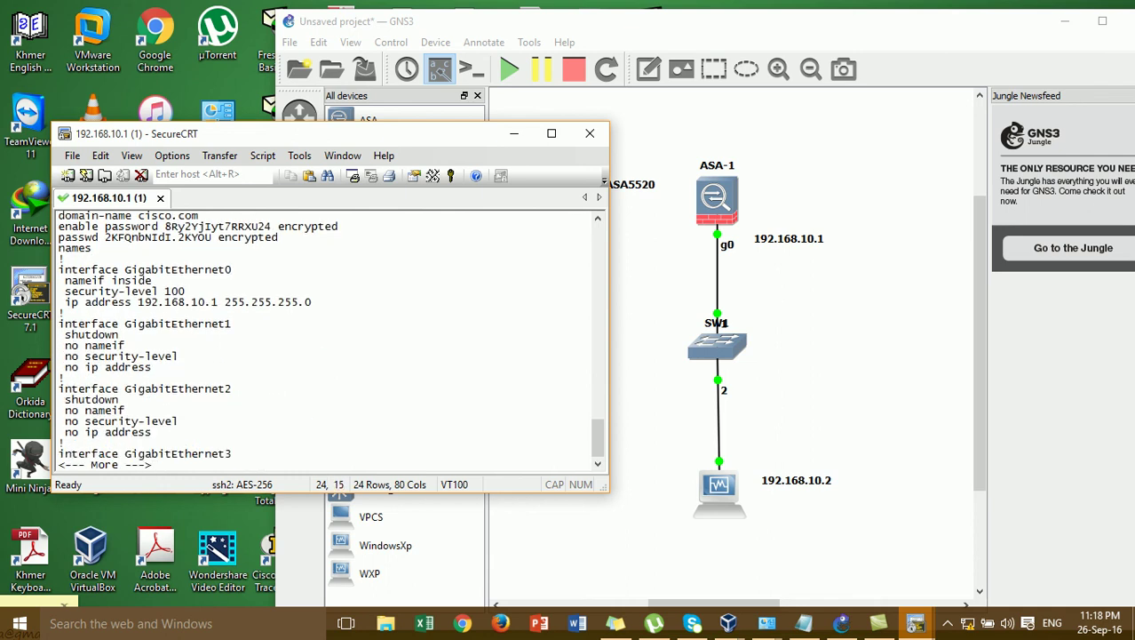
key(Return)
key(Return)
key(Return)
key(Return)
key(Return)
key(Return)
key(Return)
key(Return)
key(Return)
key(Return)
key(Return)
key(Return)
key(Return)
key(Return)
key(Return)
key(Return)
key(Return)
key(Return)
key(Return)
key(Return)
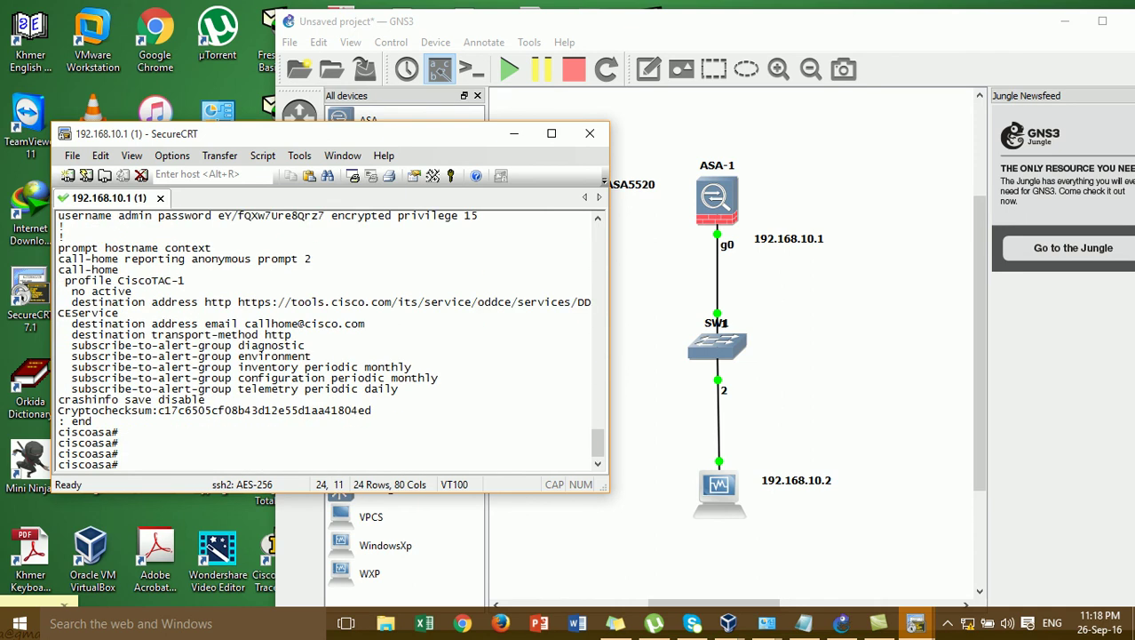
- List all available show options with show ?
text(sho)
key(Tab)
text(?)
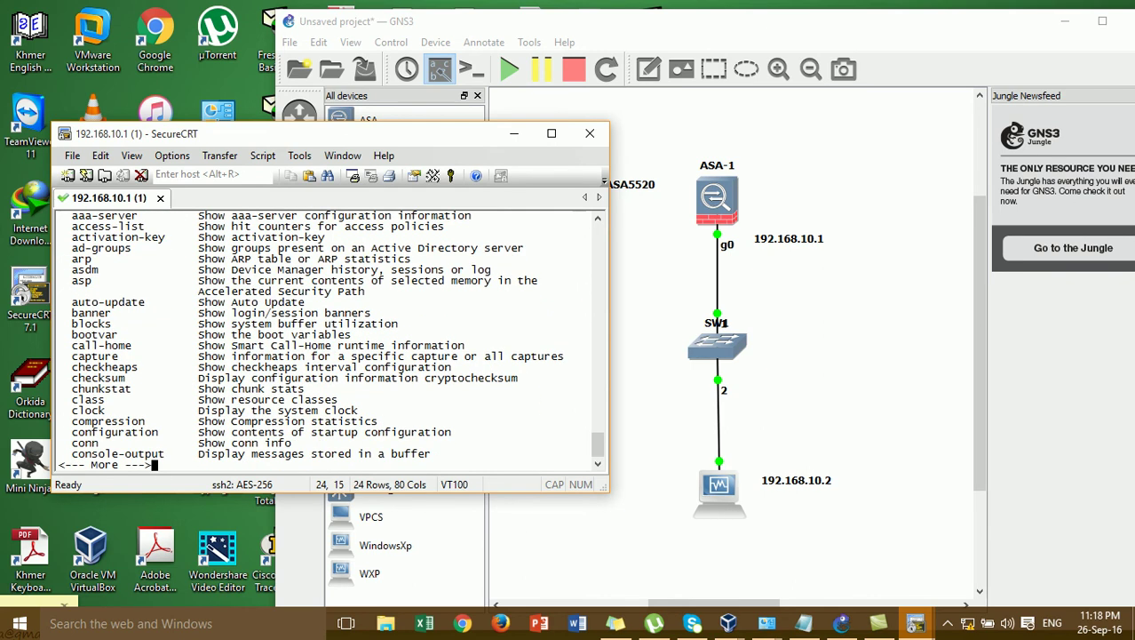
key(Return)
key(Return)
key(Return)
key(Return)
key(Return)
key(Return)
key(Return)
key(Return)
key(Return)
key(Return)
key(Return)
key(Return)
key(Return)
key(Return)
key(Return)
key(Return)
key(Return)
key(Return)
key(Return)
key(Return)
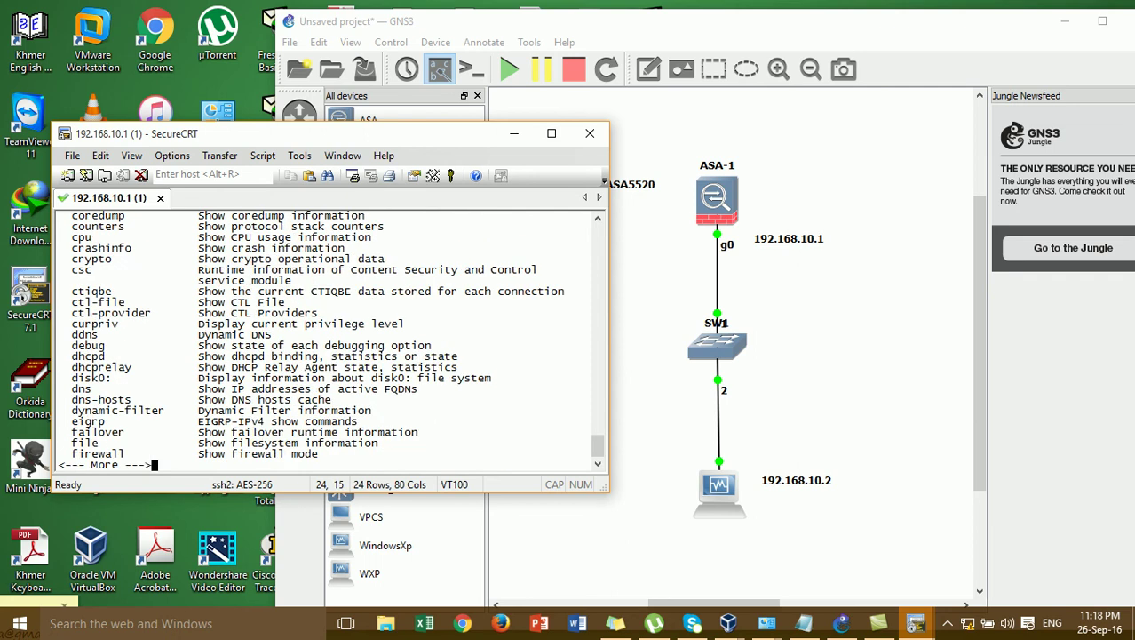
key(Return)
key(Return)
key(Return)
key(Return)
key(Return)
key(Return)
key(Return)
key(Return)
key(Return)
key(Return)
key(Return)
key(Return)
key(Return)
key(Return)
key(Return)
key(Return)
key(Return)
key(Return)
key(Return)
key(Return)
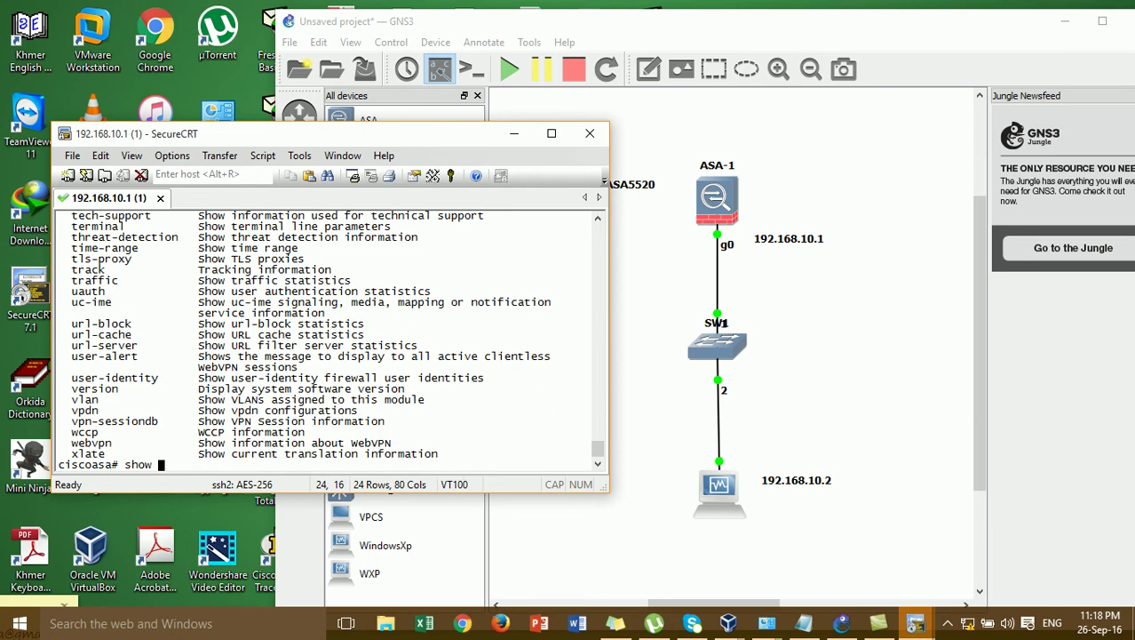
- Run show interface ip brief to list interfaces and their IP addresses
text(in)
key(Tab)
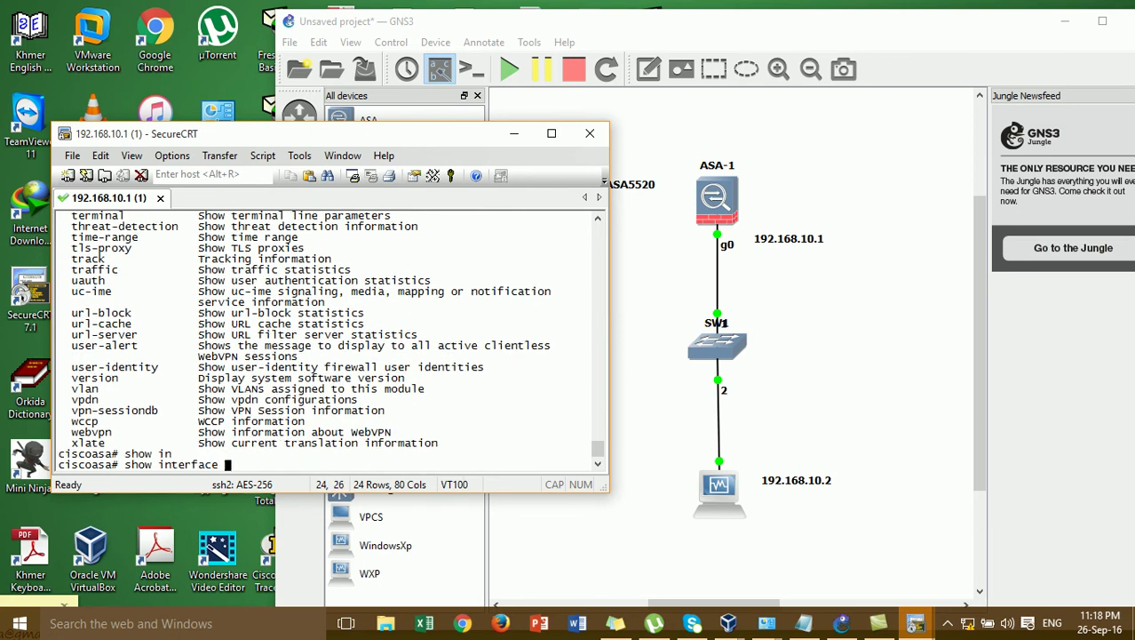
text(i)
key(Tab)
text(br)
key(Tab)
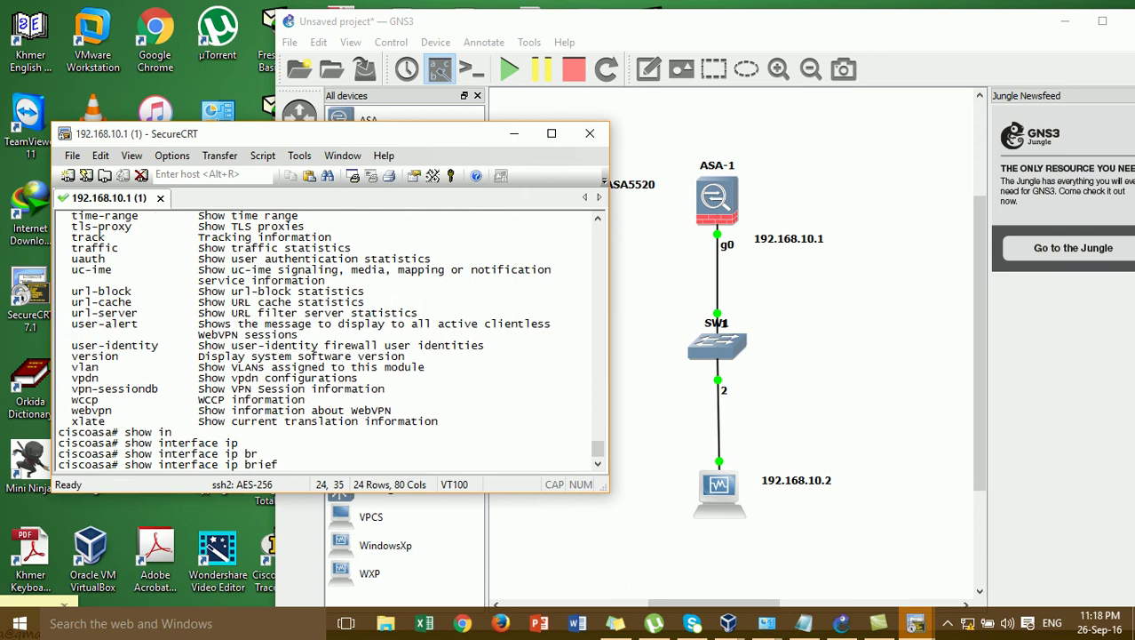
key(Return)
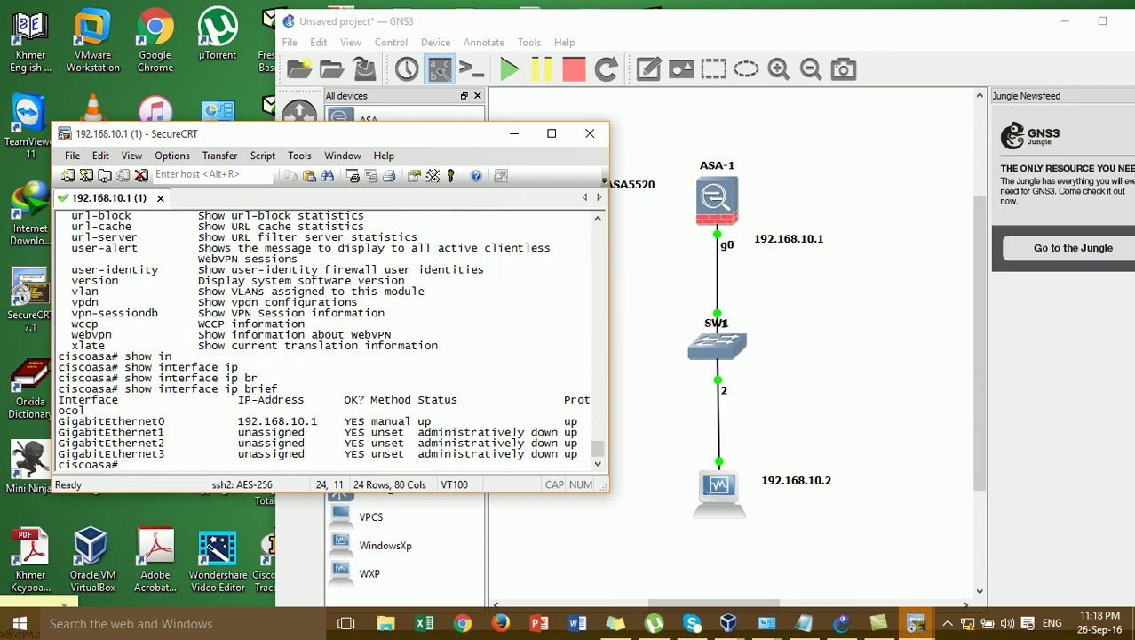
key(Return)
key(Return)
key(Return)
key(Return)
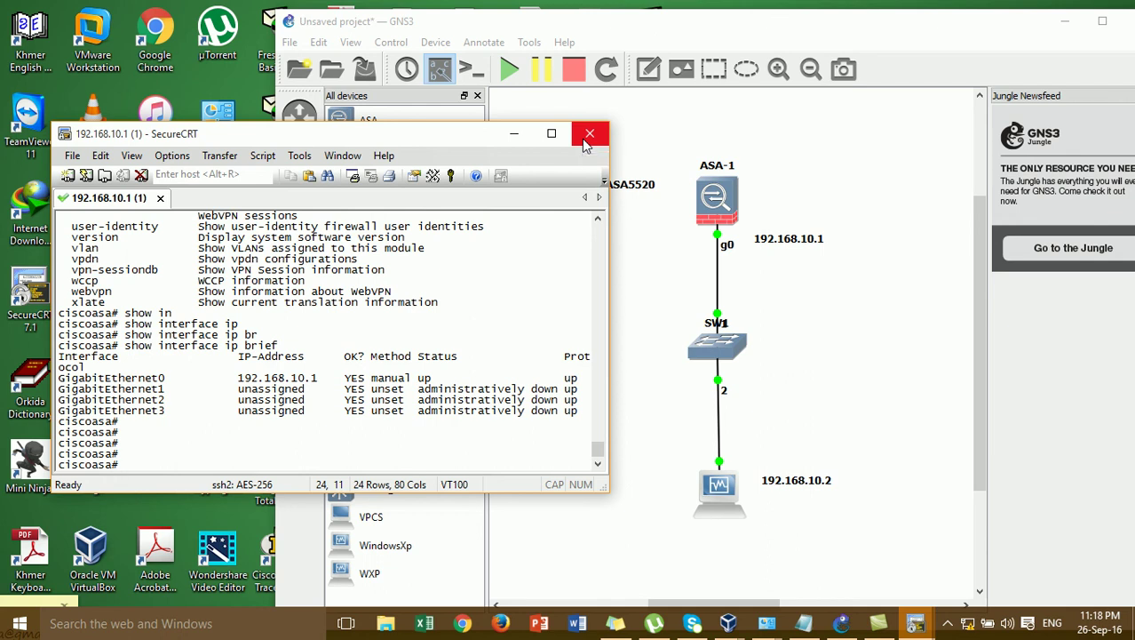
- Move the SecureCRT terminal window to the right side of the screen
drag(468, 138, 1082, 131)
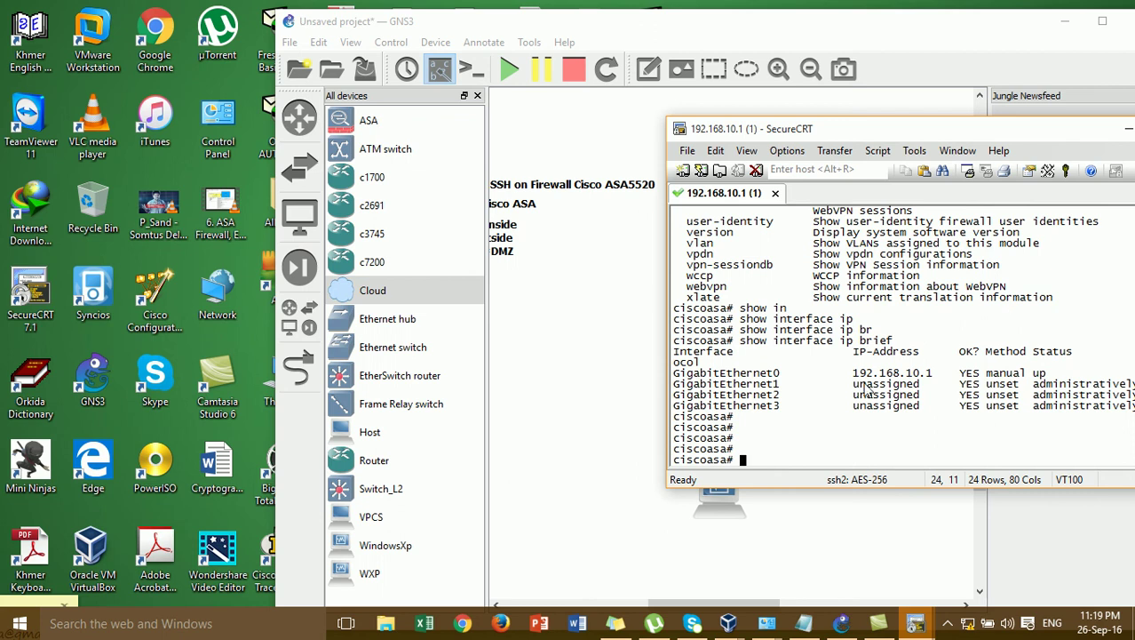
drag(760, 137, 796, 134)
click(796, 428)
key(Return)
key(Return)
- Run show run again and page through the ASA's running configuration
text(sh)
key(Return)
text(sh)
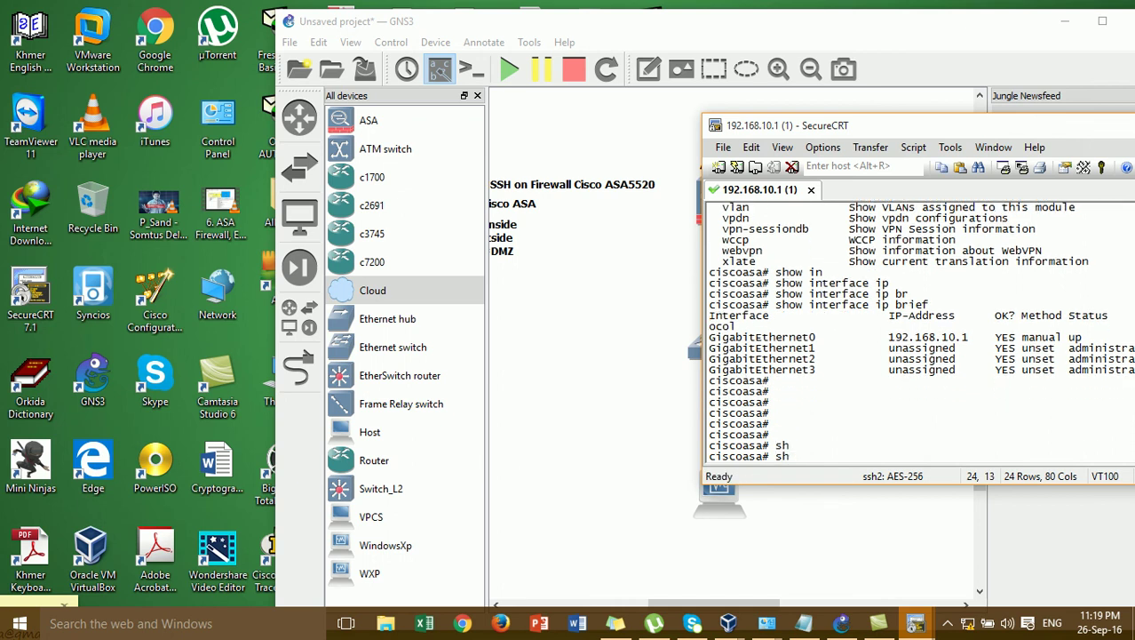
text(wo)
key(Return)
text(sho)
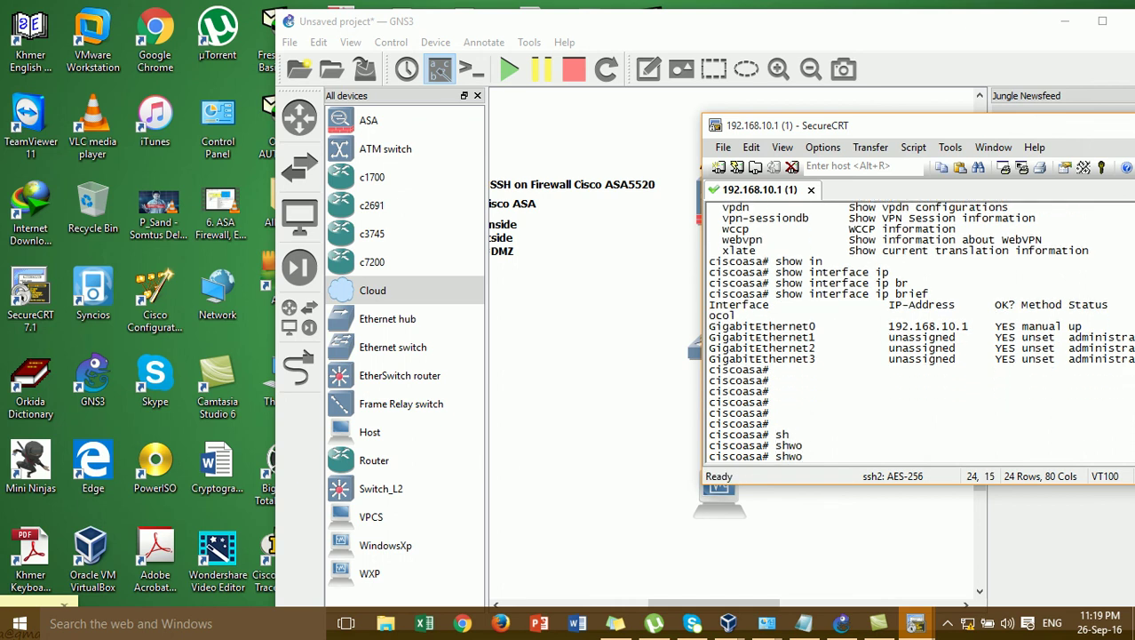
text(w)
key(Tab)
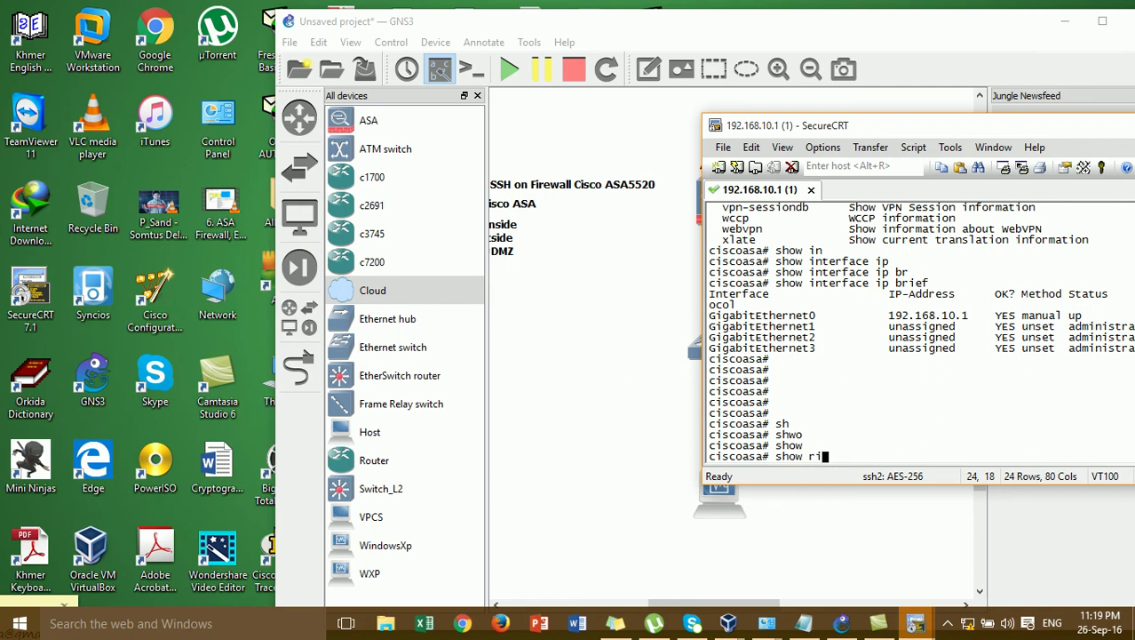
key(Return)
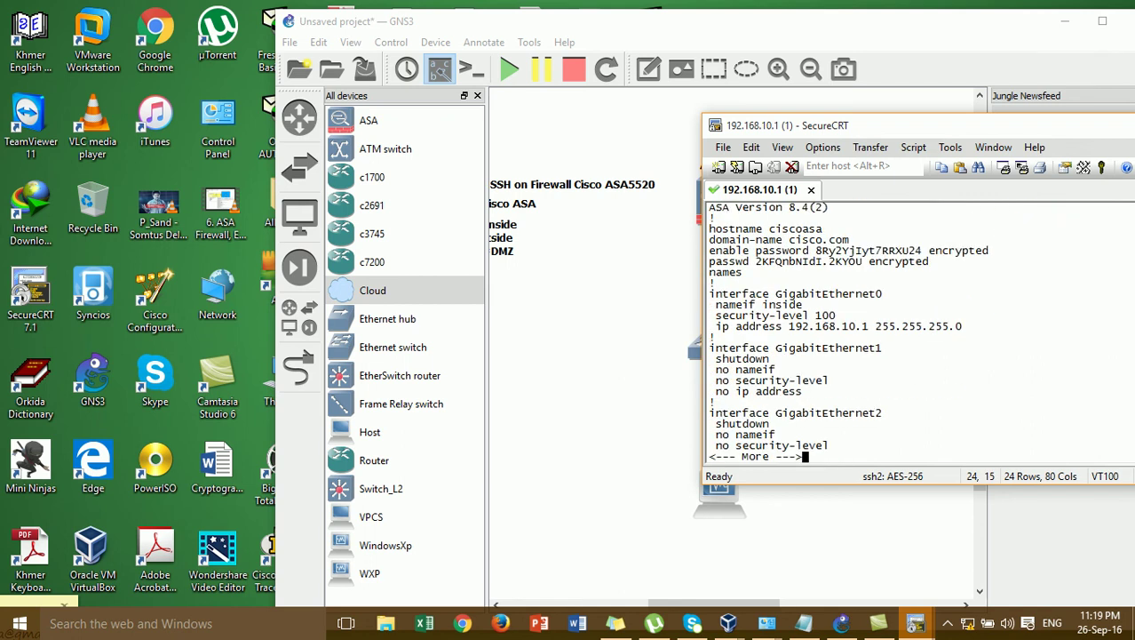
key(Return)
key(Return)
key(Return)
key(Return)
key(Return)
key(Return)
key(Return)
key(Return)
key(Return)
key(Return)
key(Return)
key(Return)
key(Return)
key(Return)
key(Return)
key(Return)
key(Return)
key(Return)
key(Return)
key(Return)
key(Return)
key(Return)
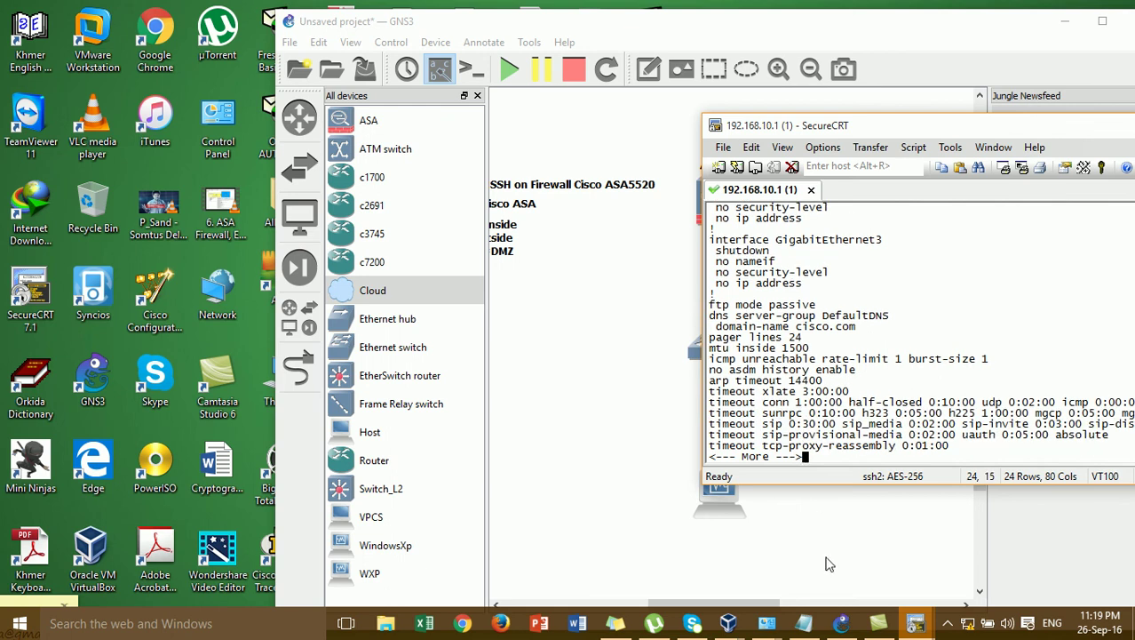
- Select the domain-name cisco.com line in the terminal output
drag(862, 315, 722, 336)
click(866, 337)
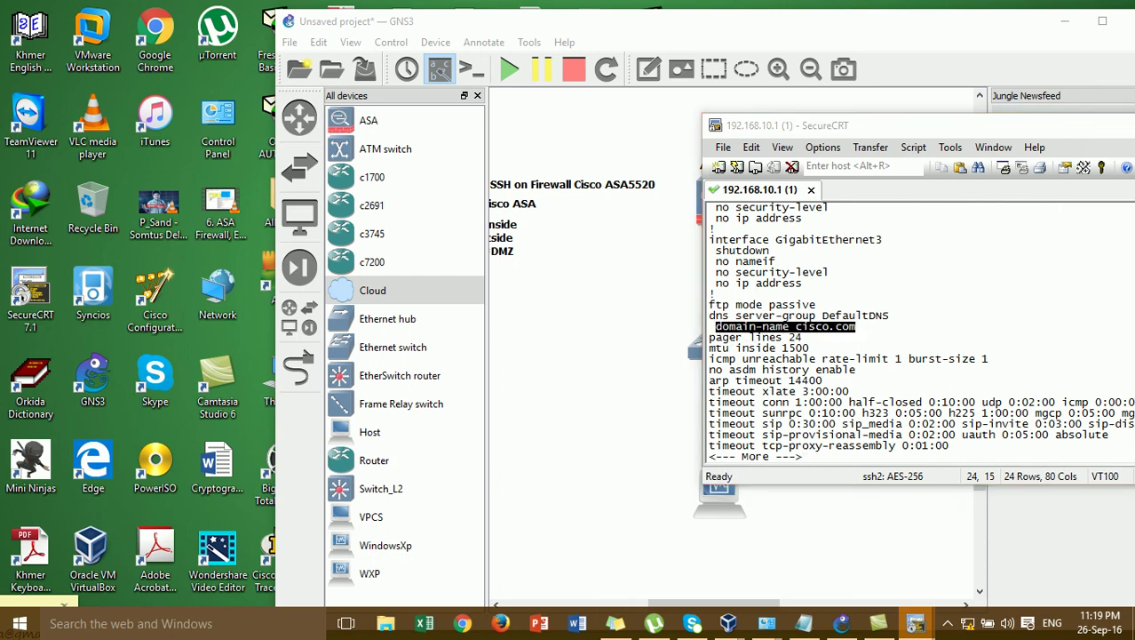
click(549, 505)
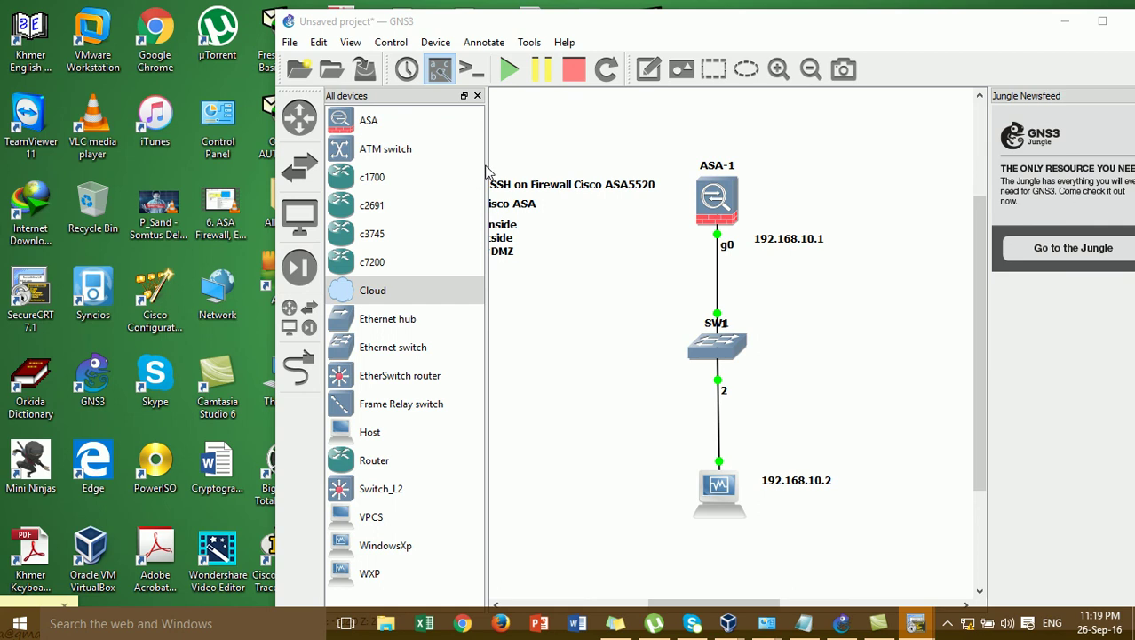
- Maximize GNS3 and paste a 'domain-name cisco.com' note under the 2-Enable SSH heading
click(1103, 20)
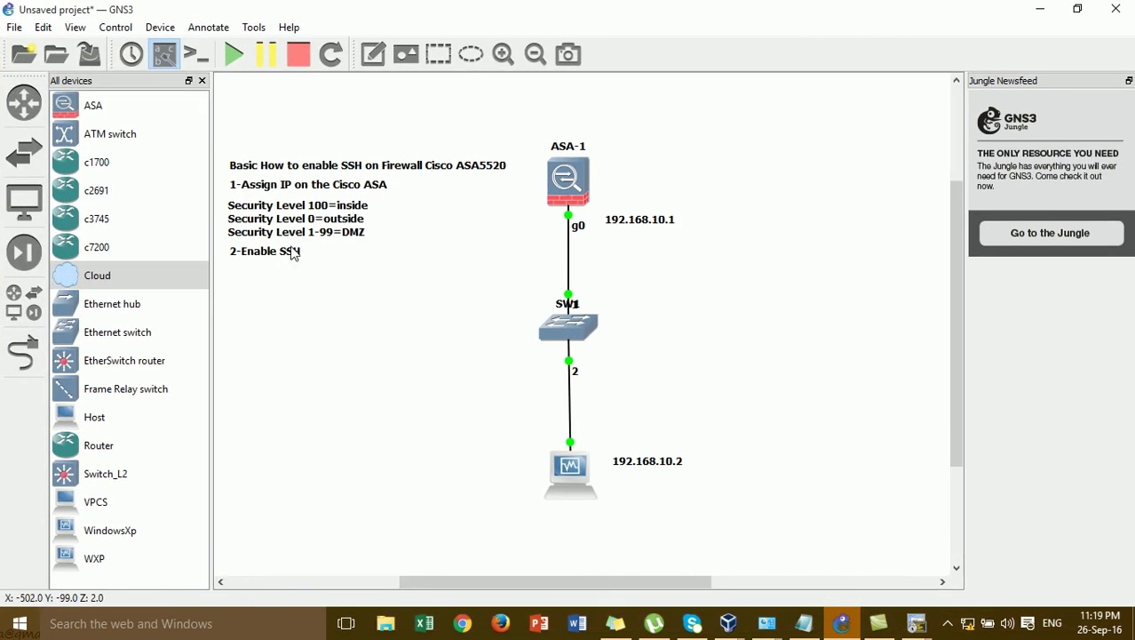
click(373, 55)
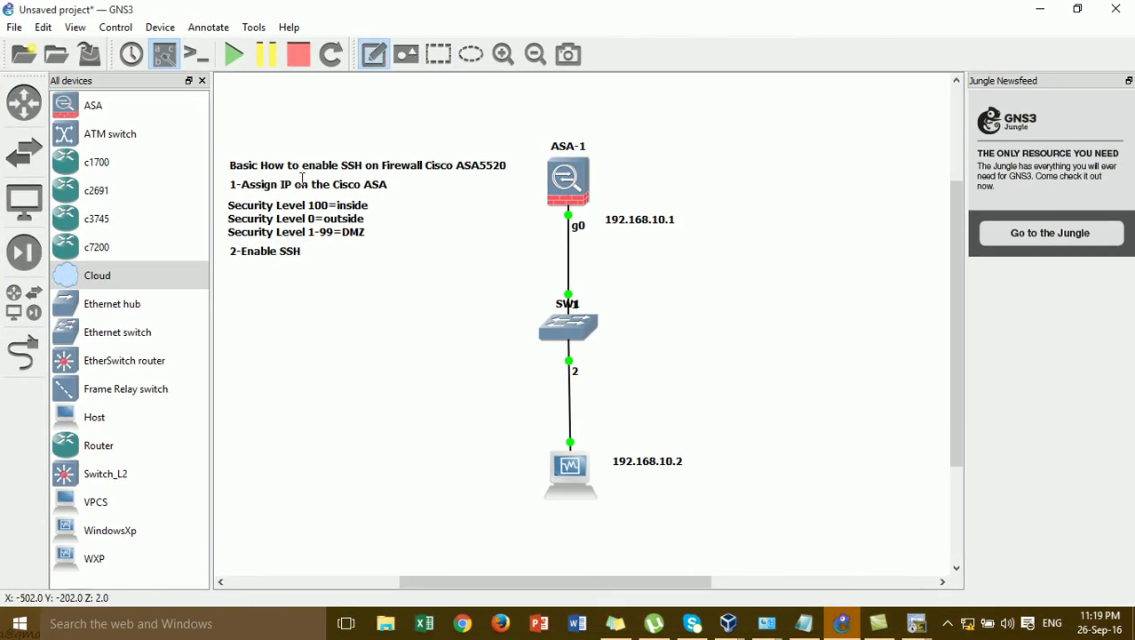
click(243, 275)
text(domain-name cisco.com)
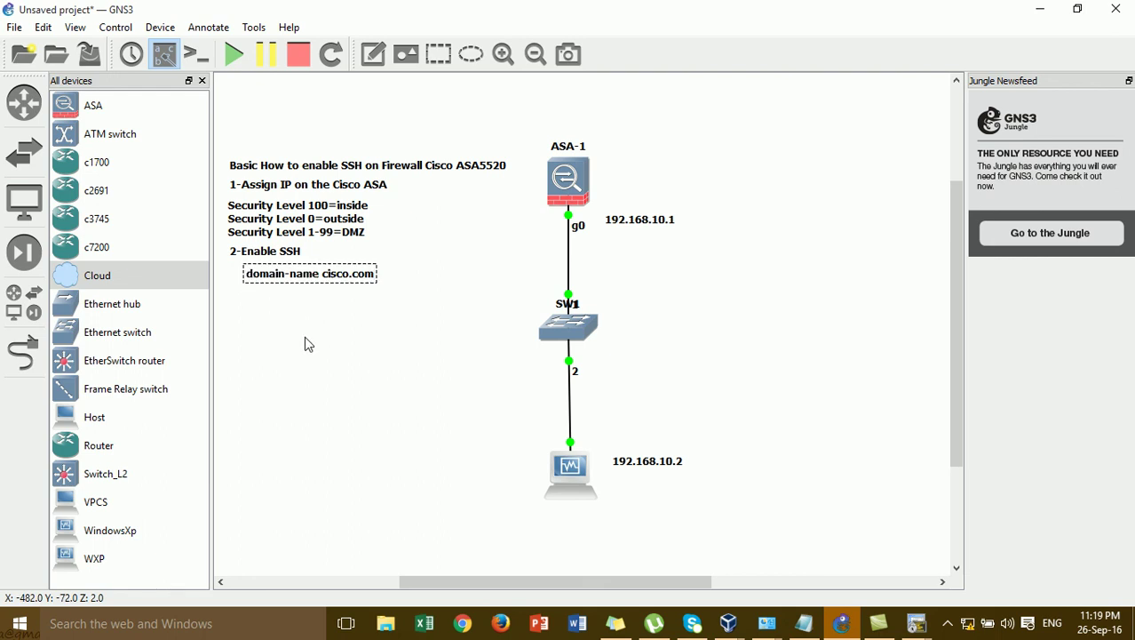
drag(310, 277, 302, 272)
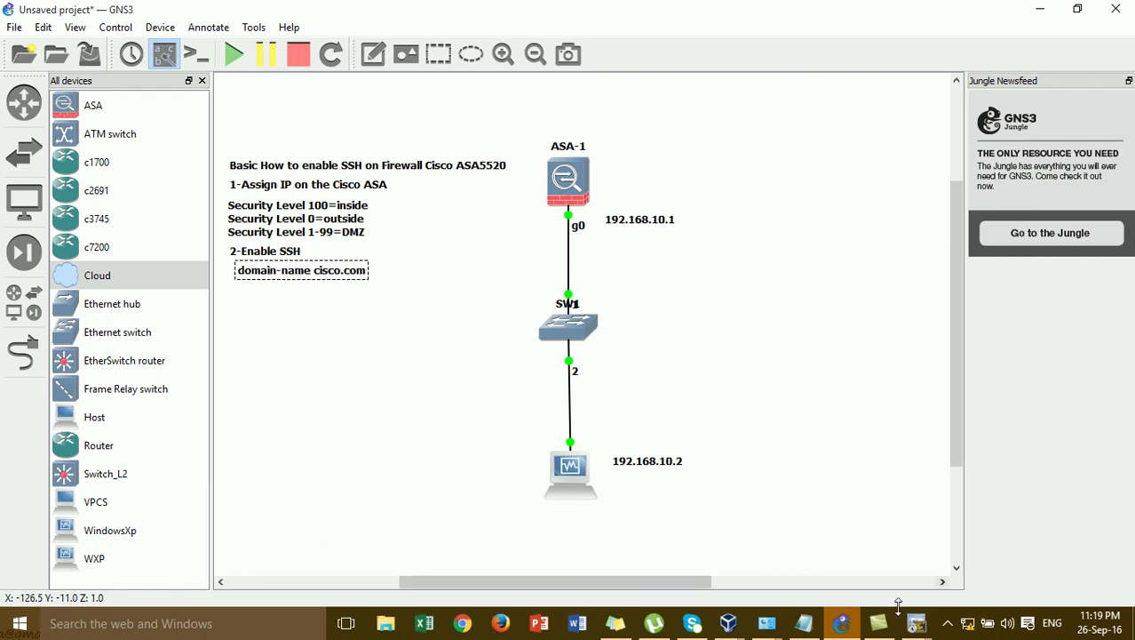
- Bring the ASA-1 terminal forward and leave configuration mode with end
mouse_move(917, 613)
mouse_move(918, 526)
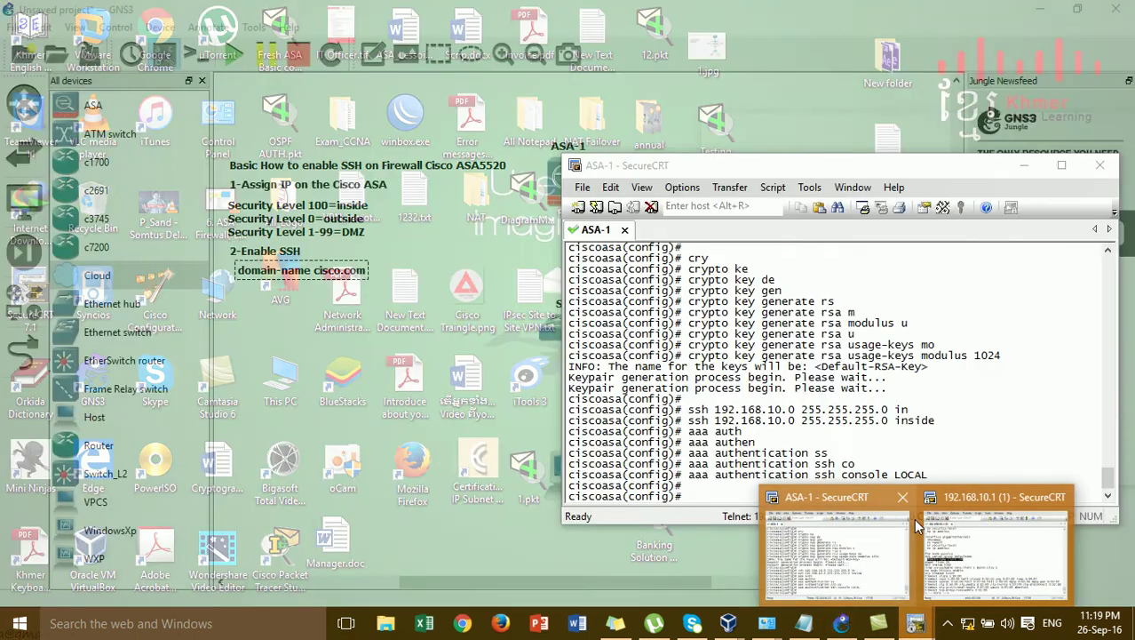
click(875, 526)
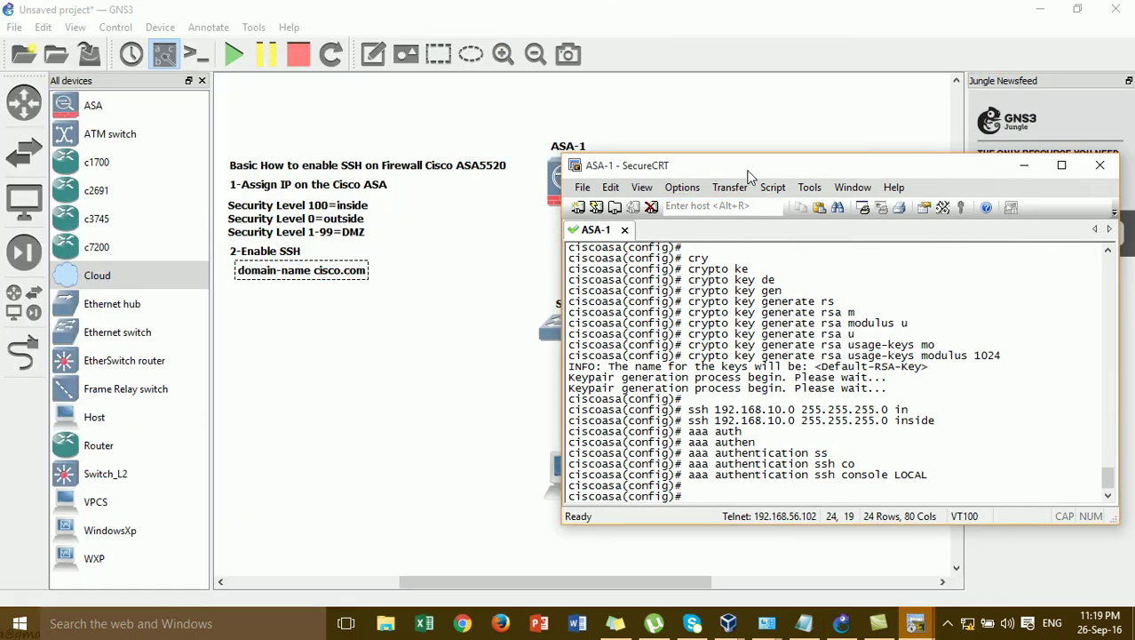
drag(749, 175, 831, 160)
key(Return)
key(Return)
text(end)
key(Return)
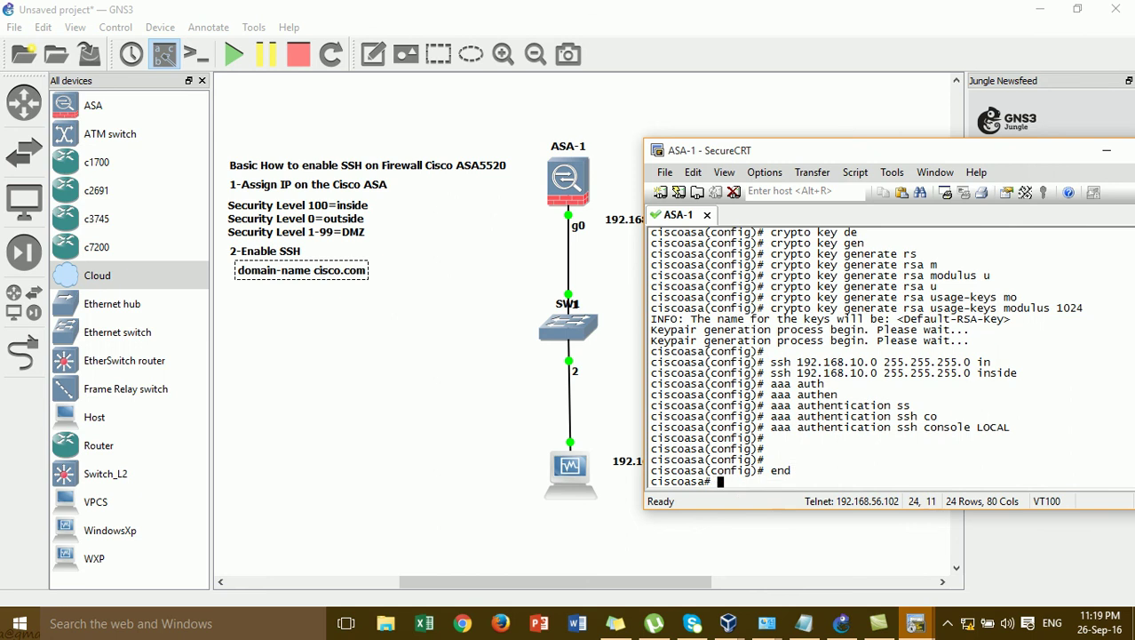
key(Return)
- Run show run and page to the end of the configuration, past the SSH settings
text(sh)
key(Tab)
text(ow)
key(Tab)
text(run)
key(Return)
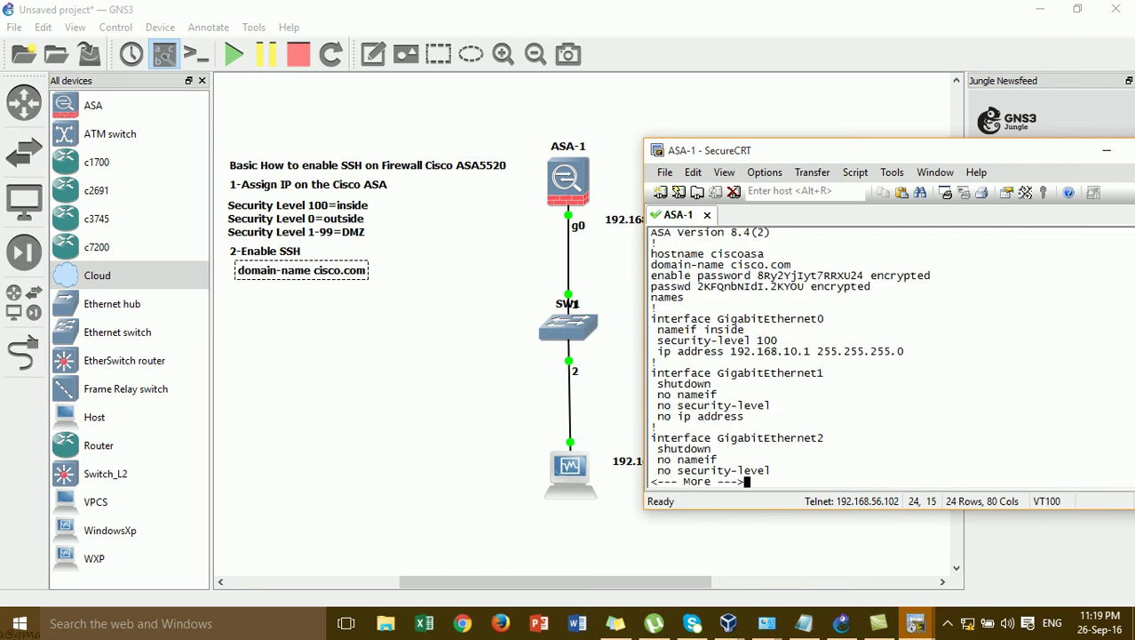
key(Return)
key(Return)
key(Return)
key(Return)
key(Return)
key(Return)
key(Return)
key(Return)
key(Return)
key(Return)
key(Return)
key(Return)
key(Return)
key(Return)
key(Return)
key(Return)
key(Return)
key(Return)
key(Return)
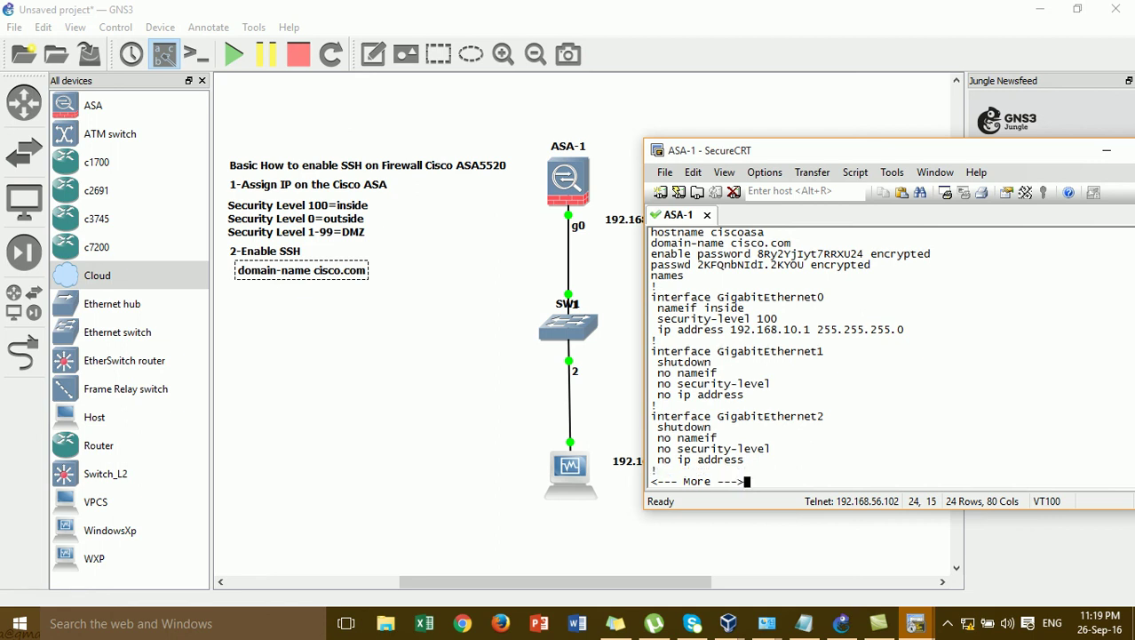
key(Return)
key(Return)
key(Return)
key(Return)
key(Return)
key(Return)
key(Return)
key(Return)
key(Return)
key(Return)
key(Return)
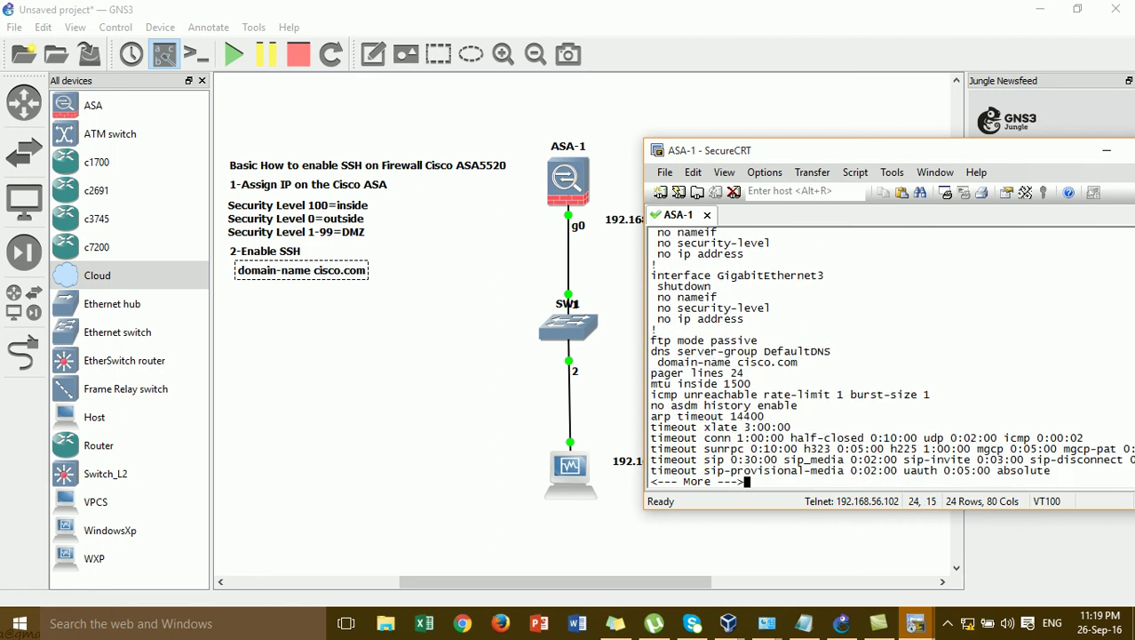
key(Return)
key(Return)
key(Return)
key(Return)
key(Return)
key(Return)
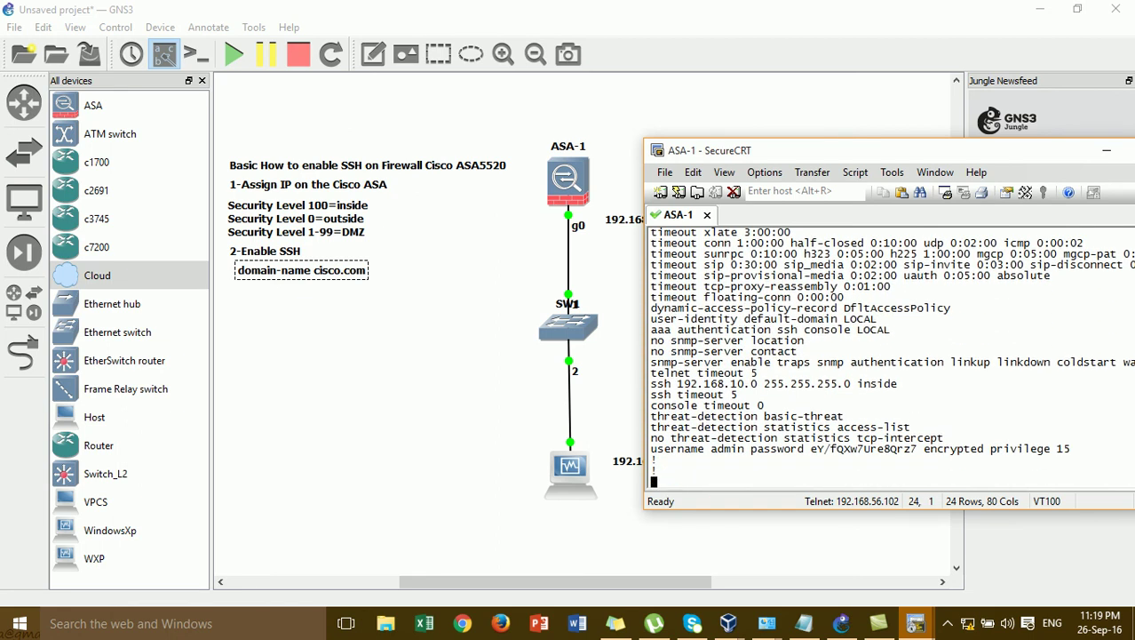
key(space)
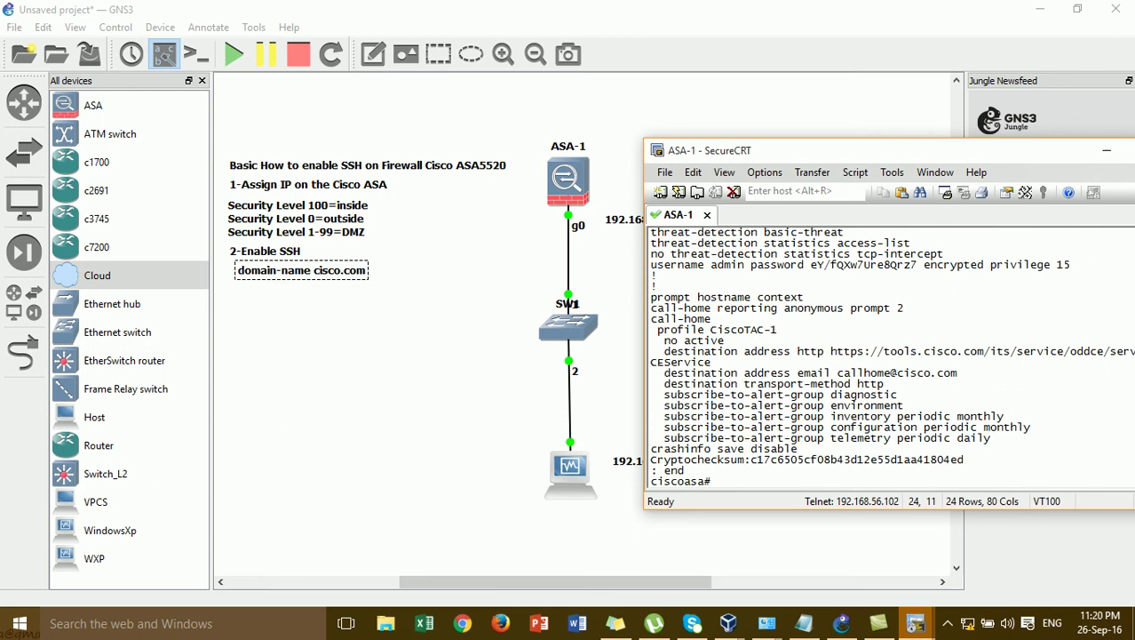
key(Return)
- Run show run again, paging through the user account lines to the end
key(Tab)
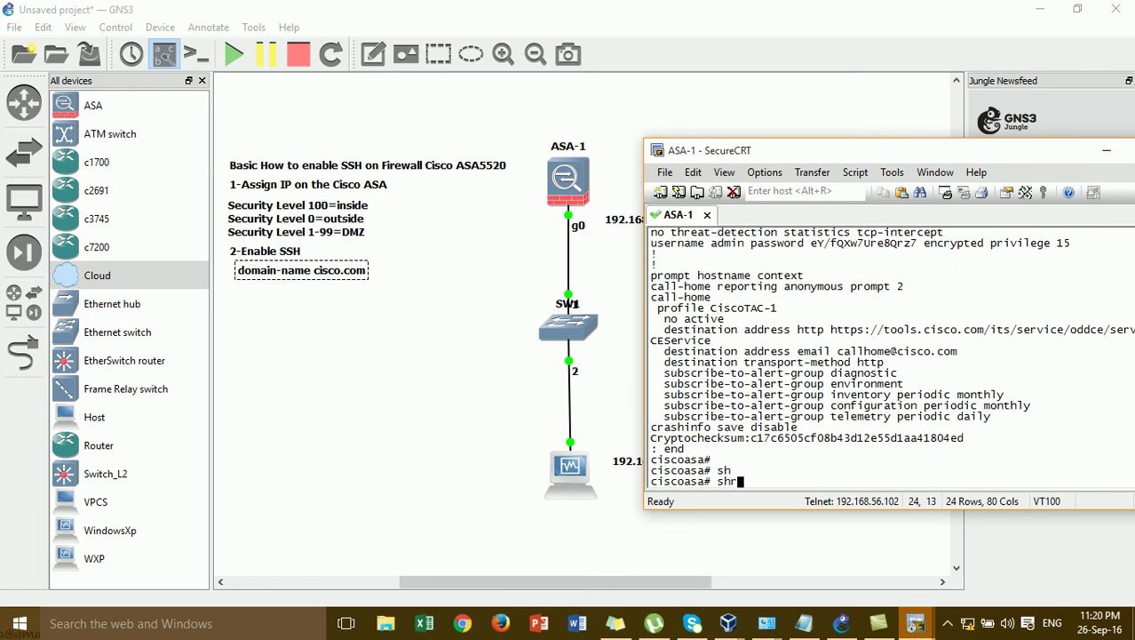
text(o)
key(Tab)
text(run)
key(Return)
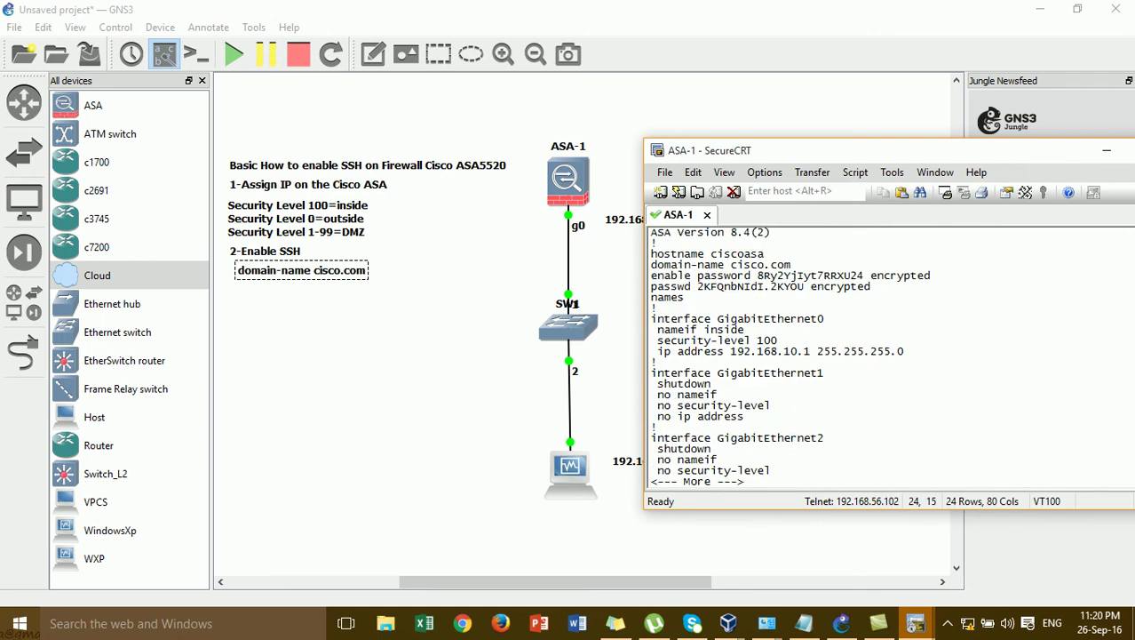
key(Return)
key(Return)
key(Return)
key(Return)
key(Return)
key(Return)
key(Return)
key(Return)
key(Return)
key(Return)
key(Return)
key(Return)
key(Return)
key(Return)
key(Return)
key(Return)
key(Return)
key(Return)
key(Return)
key(Return)
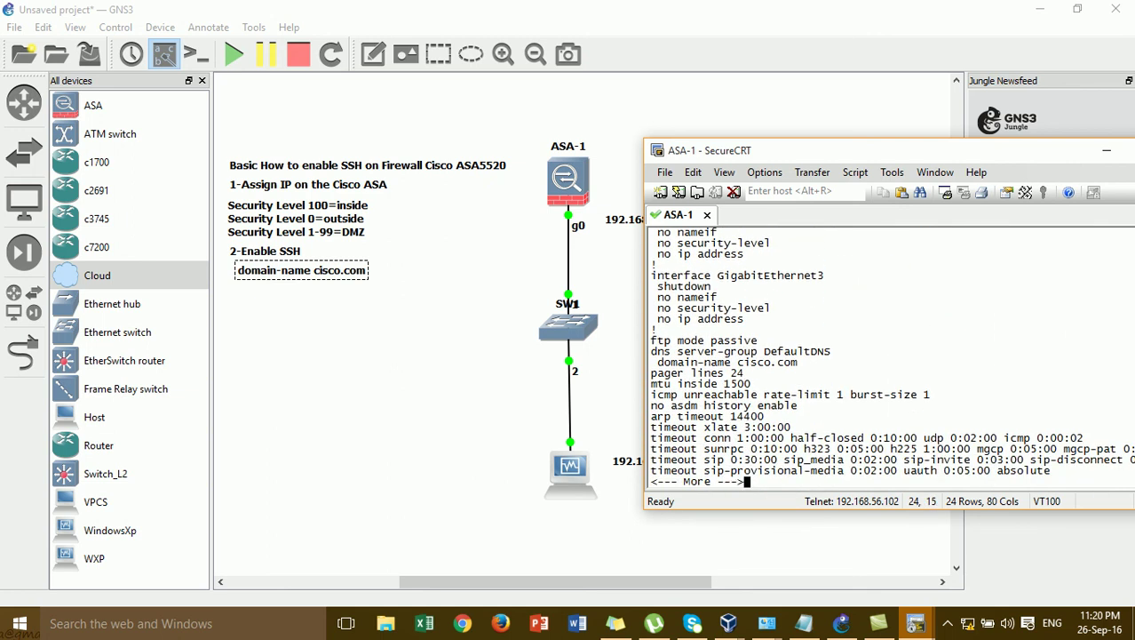
key(Return)
key(Return)
key(Return)
key(Return)
key(Return)
key(Return)
key(Return)
key(Return)
key(Return)
key(Return)
key(Return)
key(Return)
key(Return)
key(Return)
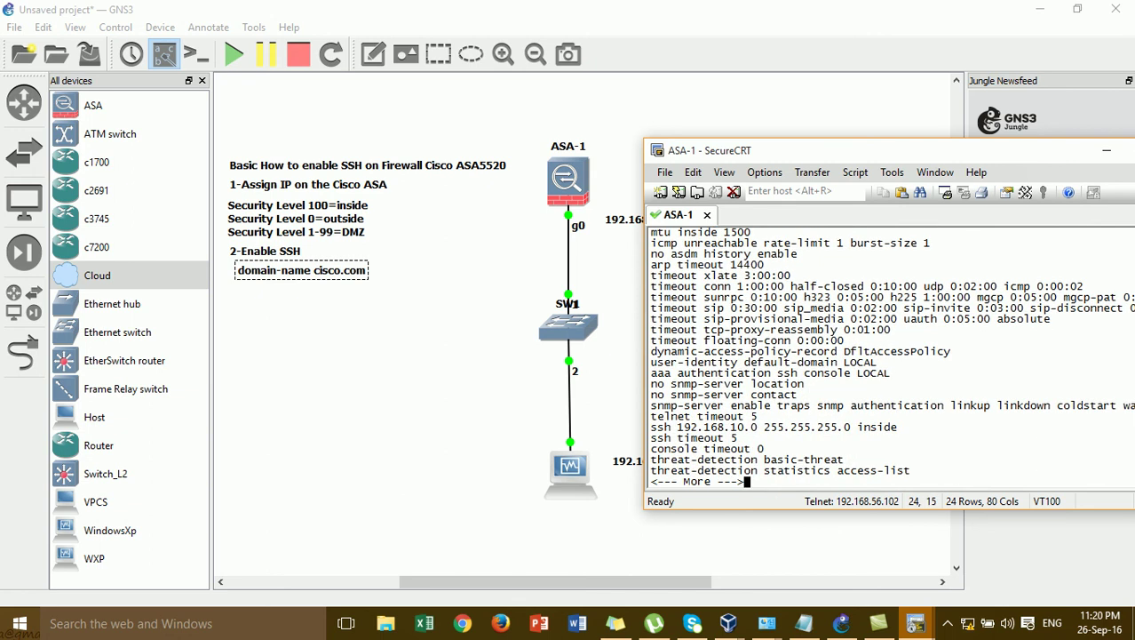
key(Return)
key(Return)
key(Return)
key(Return)
key(Return)
key(Return)
key(Return)
key(Return)
key(Return)
key(Return)
key(Return)
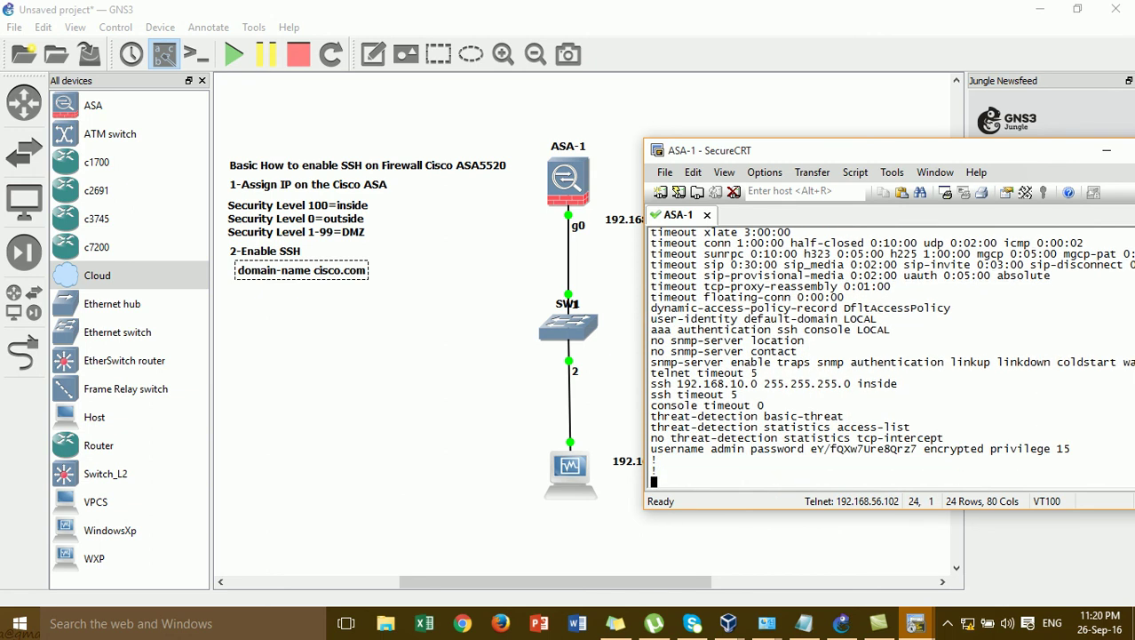
key(Return)
key(Return)
key(Return)
key(Return)
key(Return)
key(Return)
key(Return)
key(Return)
key(Return)
key(Return)
key(Return)
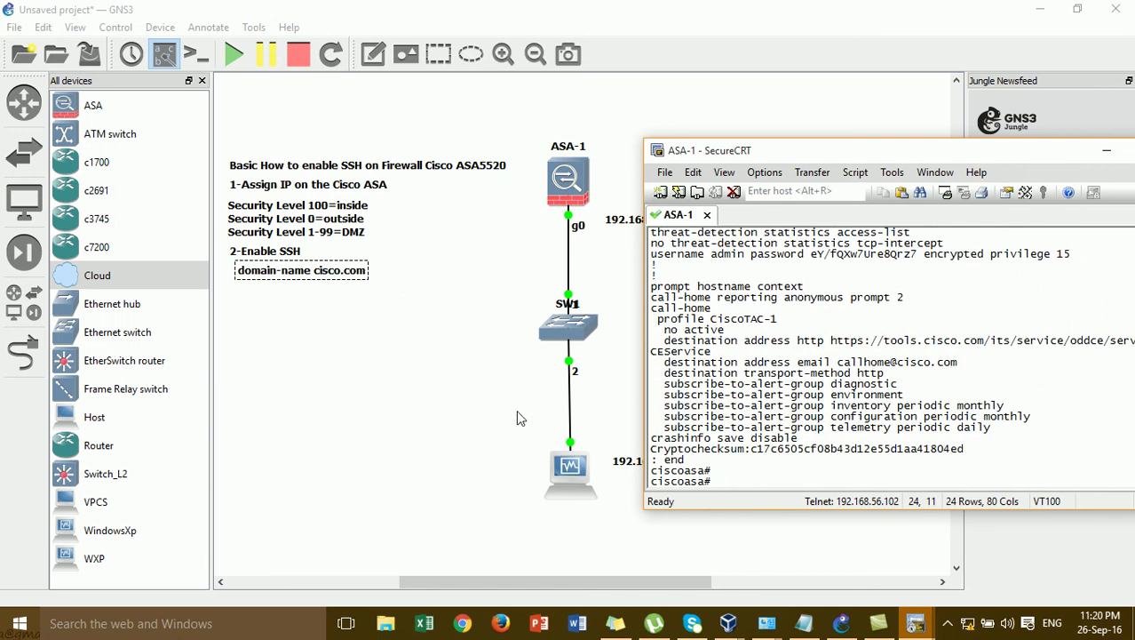
click(367, 448)
- Add a note under domain-name cisco.com: 'username admin password <password> pri 15', aligned
click(374, 62)
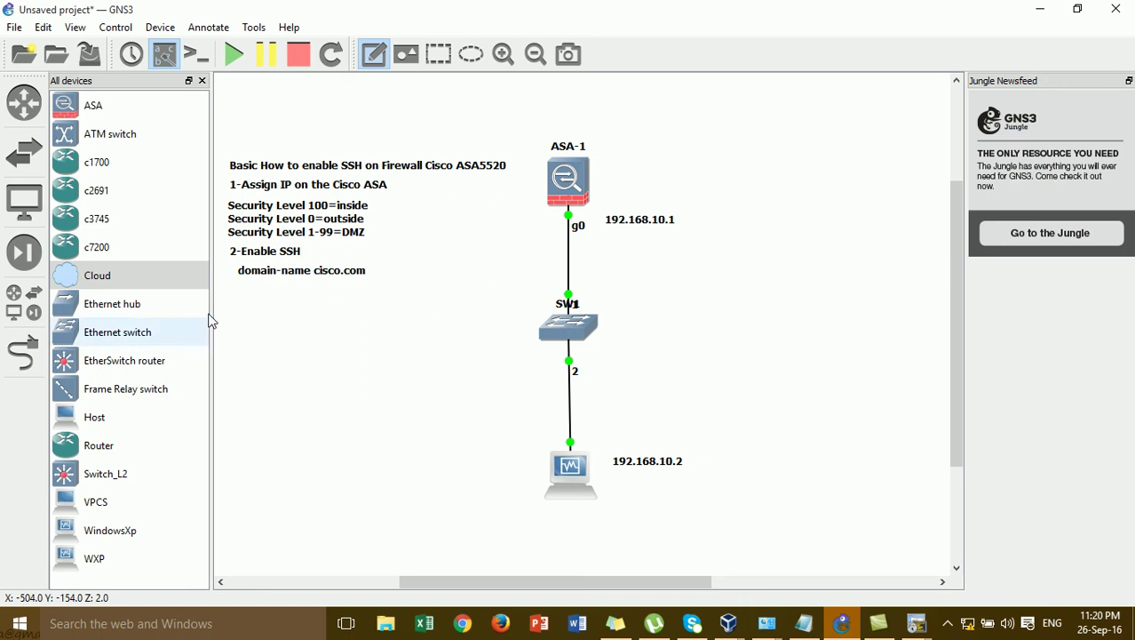
click(241, 292)
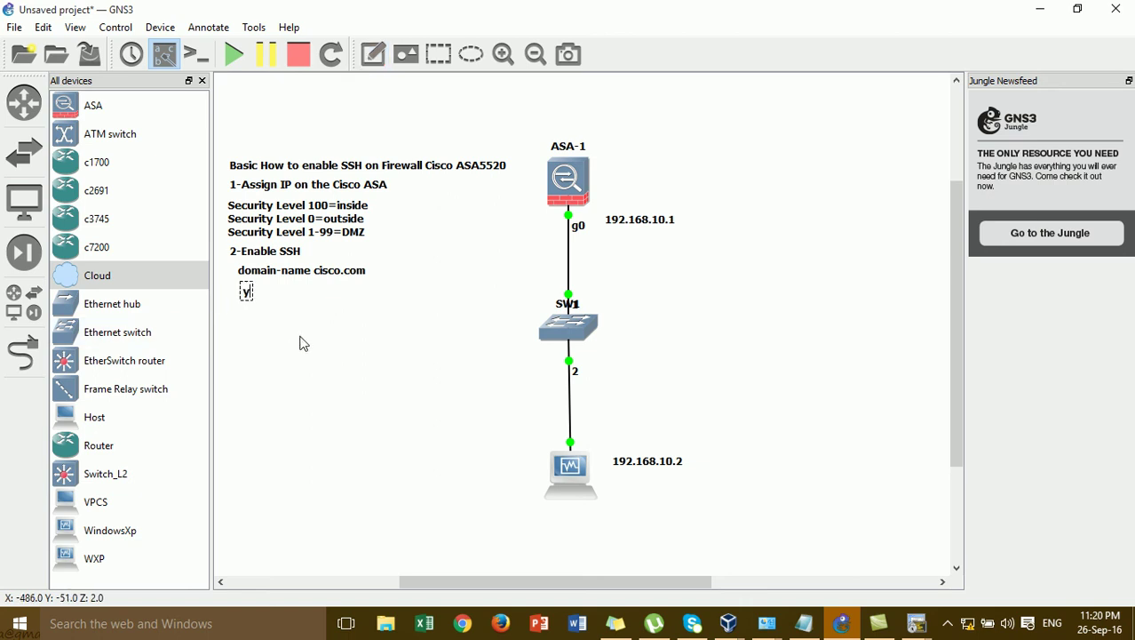
key(BackSpace)
text(userba)
key(BackSpace)
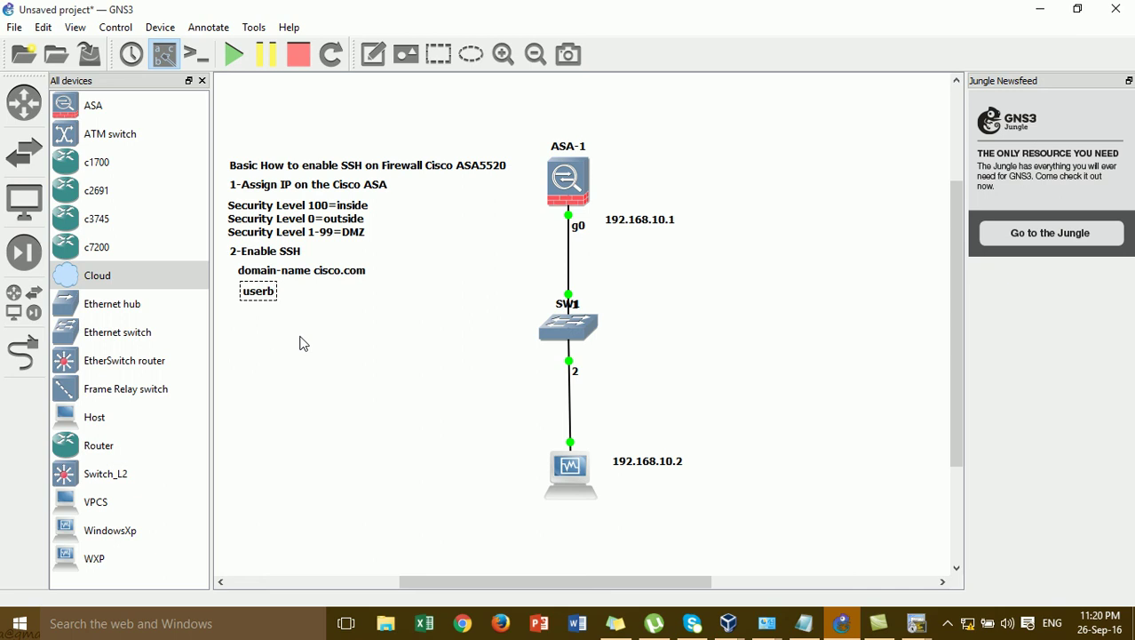
text(a)
key(BackSpace)
key(BackSpace)
text(name admin pas)
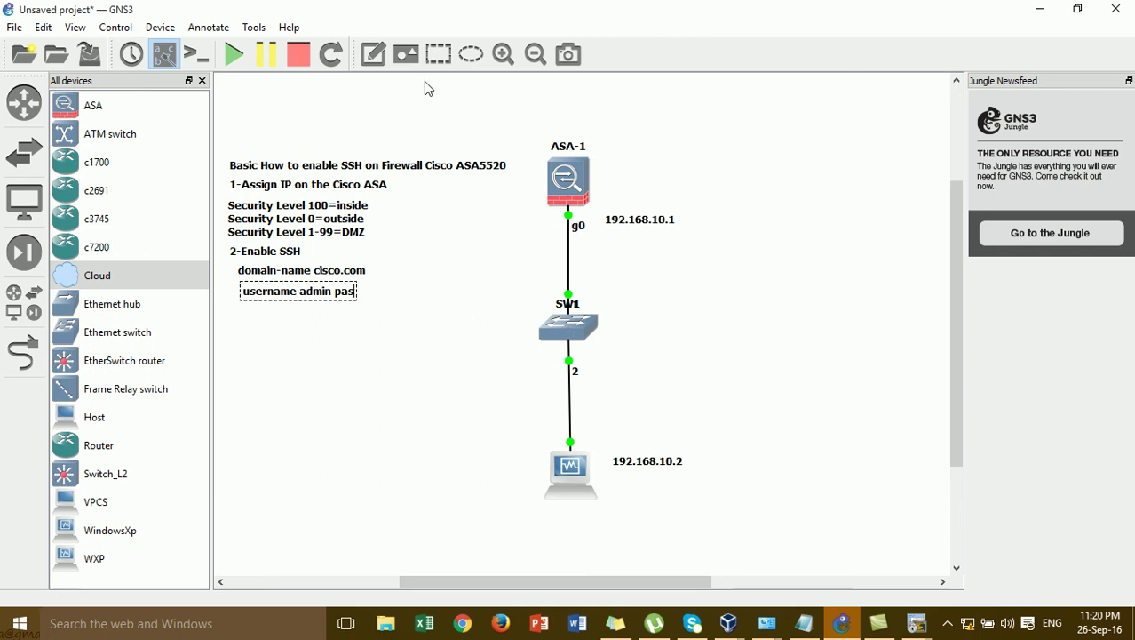
text(sword admin p)
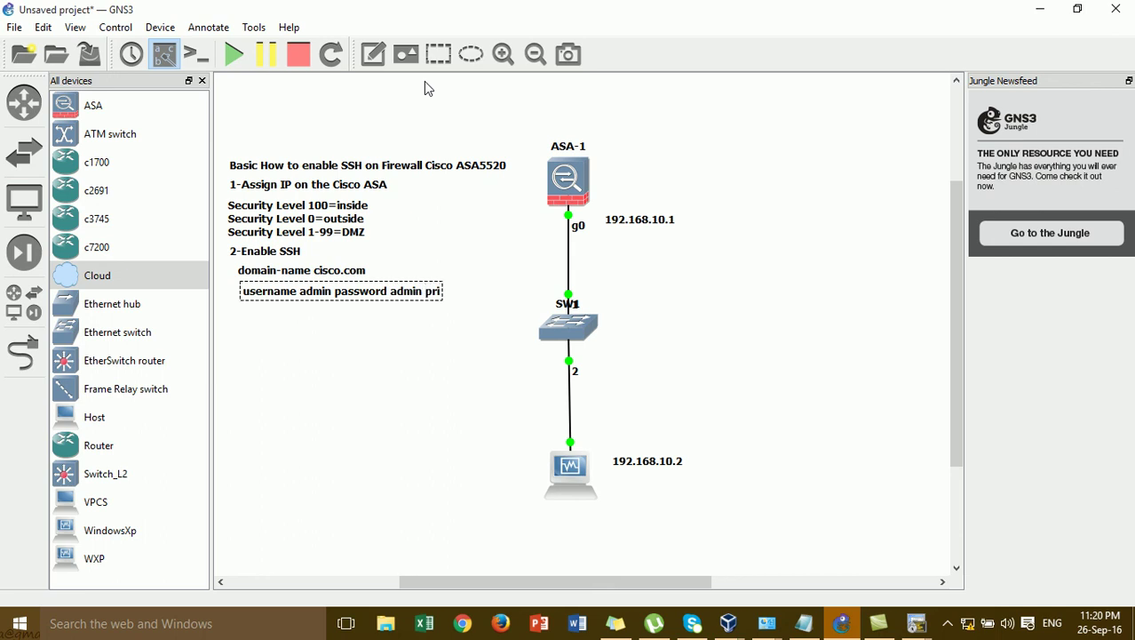
text(ri 15)
drag(402, 297, 397, 293)
click(412, 324)
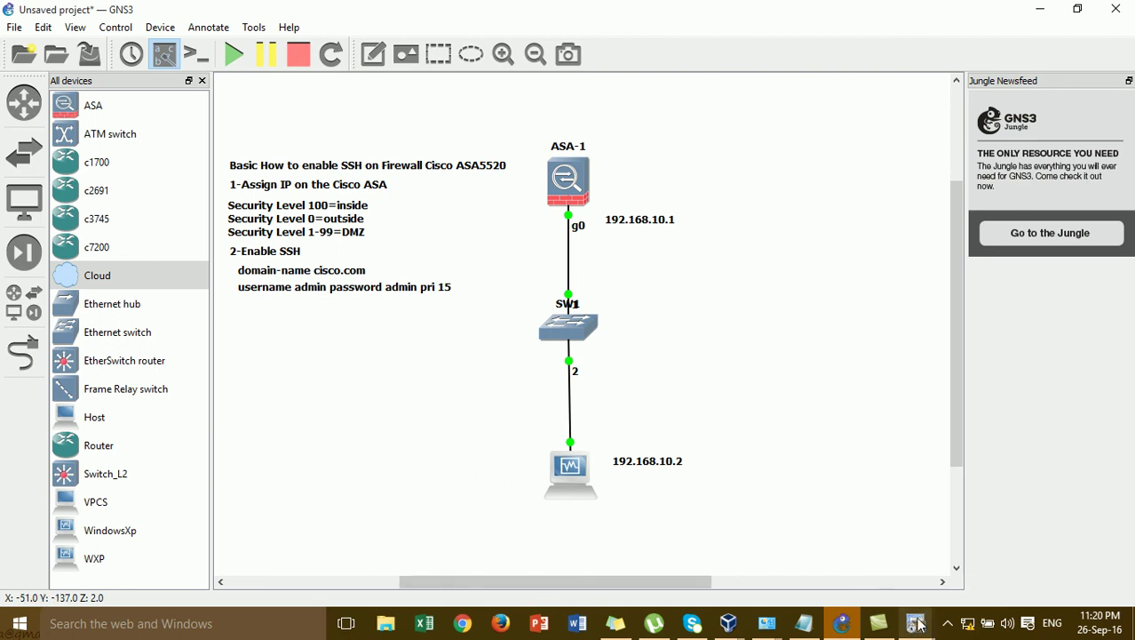
- Close the ASA-1 console window and confirm disconnecting the session
mouse_move(915, 623)
click(887, 560)
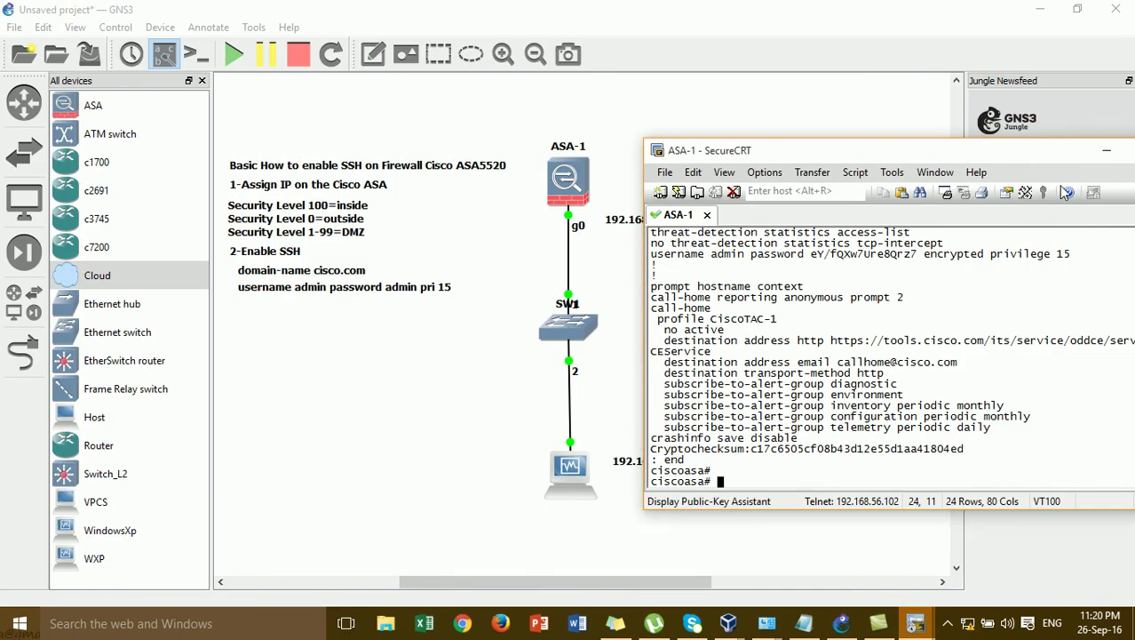
drag(1058, 158, 915, 161)
click(1039, 154)
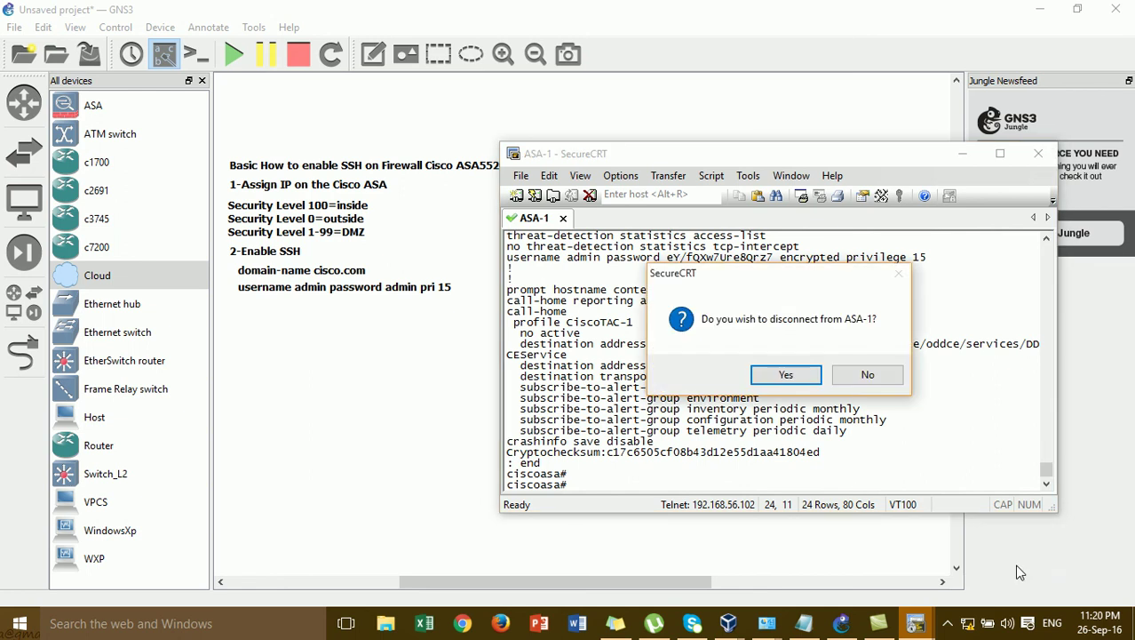
click(782, 374)
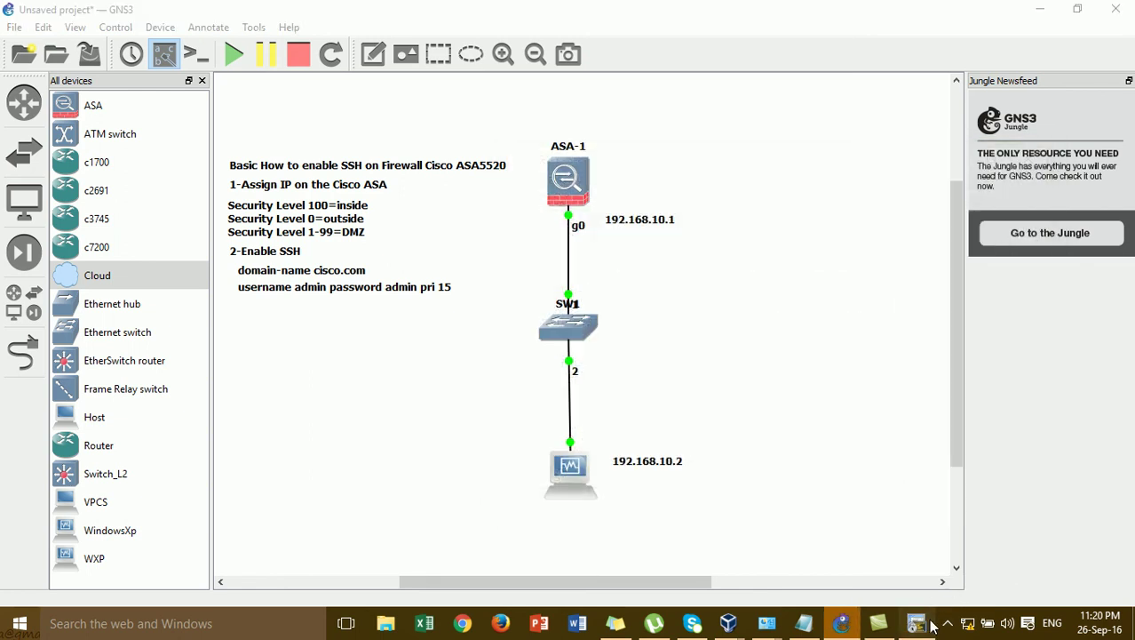
- Switch to the 192.168.10.1 SSH session and page to the end of the running configuration
click(915, 623)
click(901, 450)
key(Return)
key(Return)
key(Return)
key(Return)
key(Return)
key(Return)
key(Return)
key(Return)
key(Return)
key(Return)
key(Return)
key(Return)
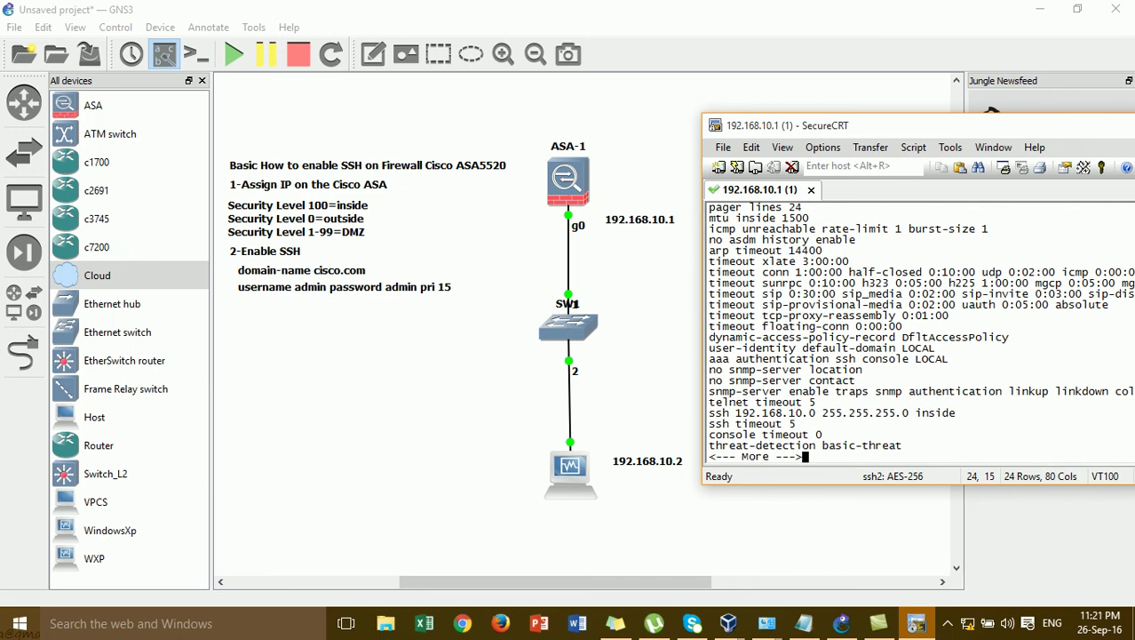
key(Return)
key(Return)
key(Return)
key(Return)
key(Return)
key(space)
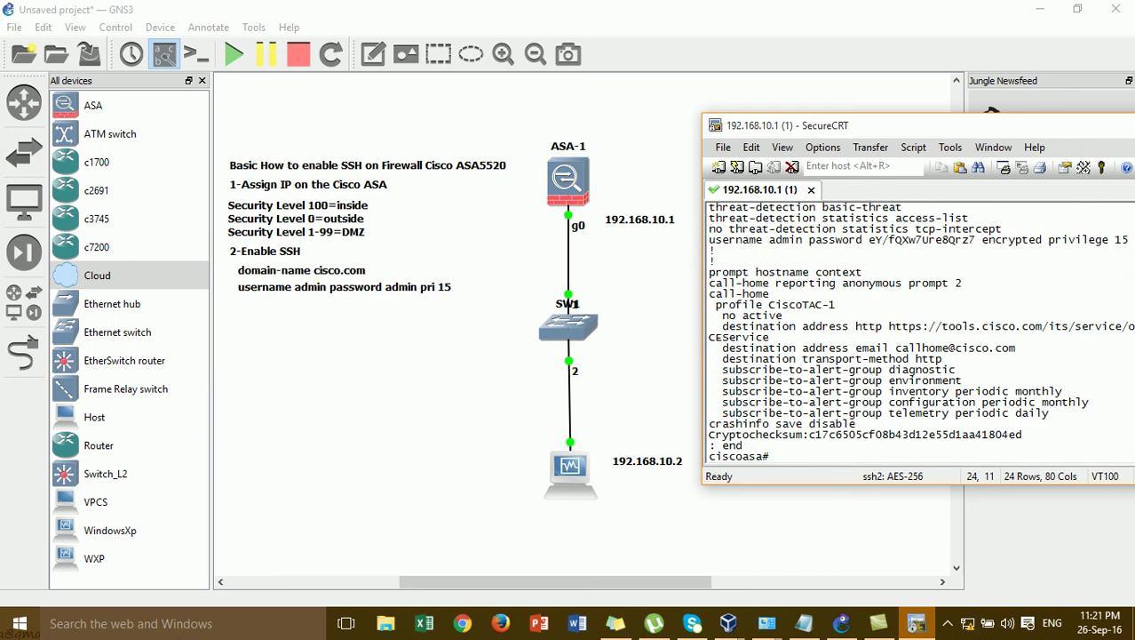
- Enter global configuration mode on the ASA with 'conf t'
text(conf)
key(Tab)
text(t)
key(Tab)
key(Return)
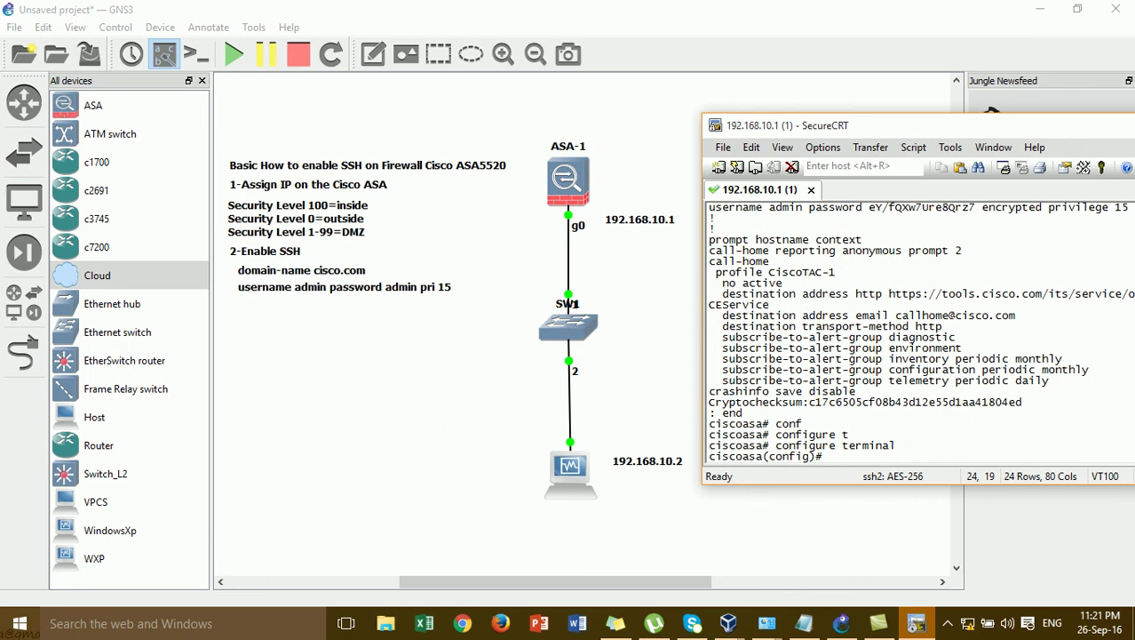
- Write 'crypto key generate rsa usage-keys modulus 1024' at the prompt and select the line
text(cry)
key(Tab)
text(ke)
key(Tab)
text(ge)
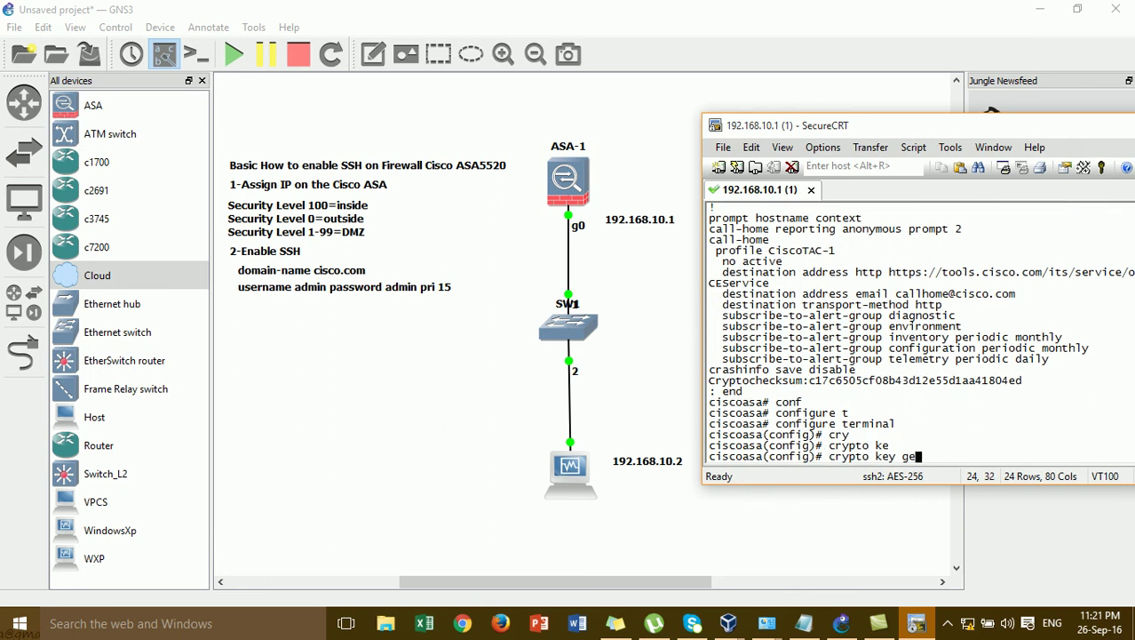
key(Tab)
text(rs)
key(Tab)
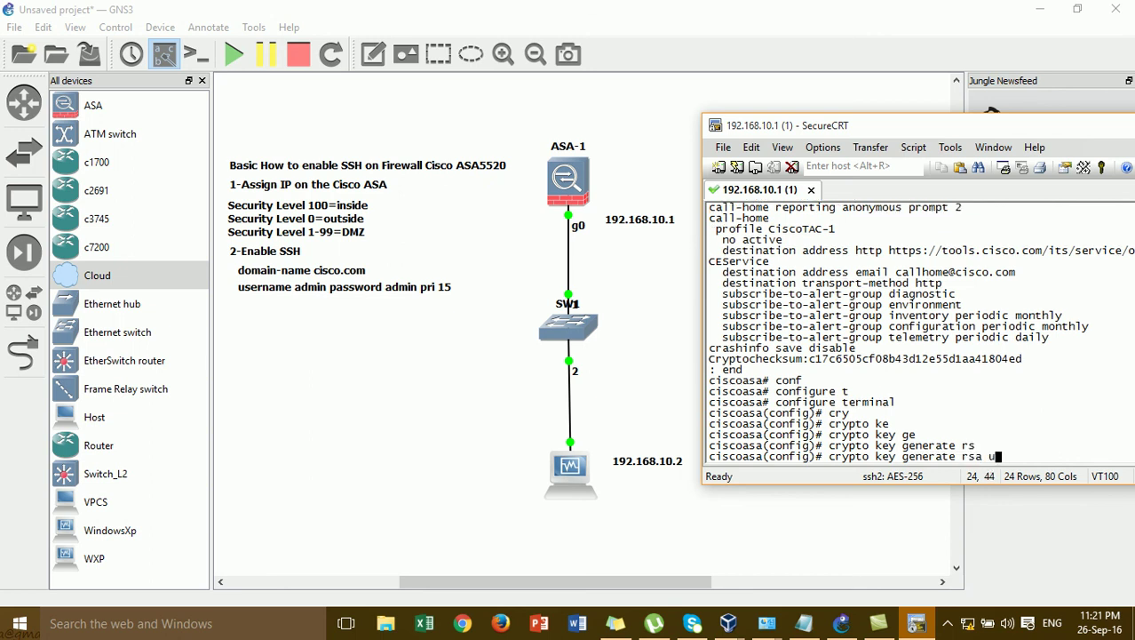
text(u)
key(Tab)
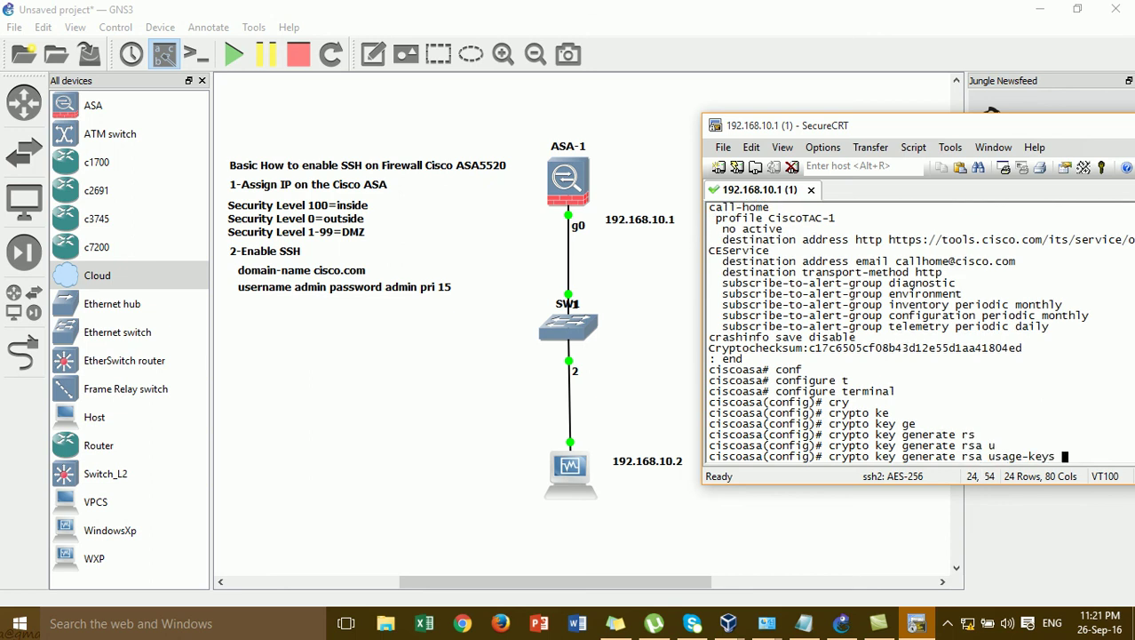
text(m)
key(Tab)
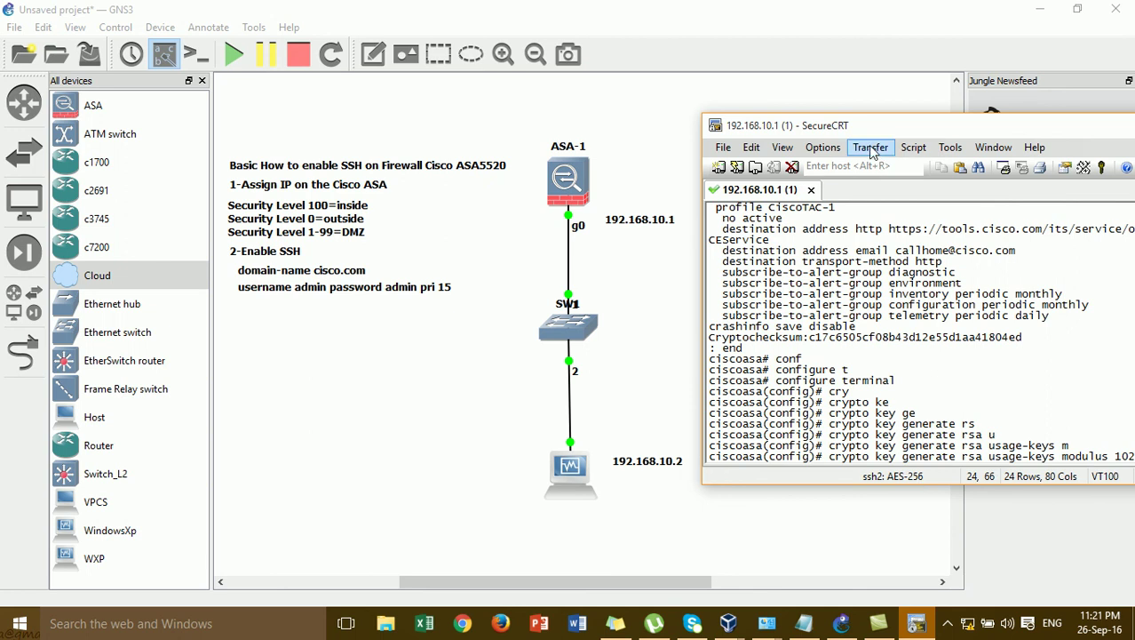
drag(859, 129, 735, 122)
drag(1021, 448, 704, 450)
- Paste the copied crypto key command into a new GNS3 note below the username note
click(815, 158)
click(537, 83)
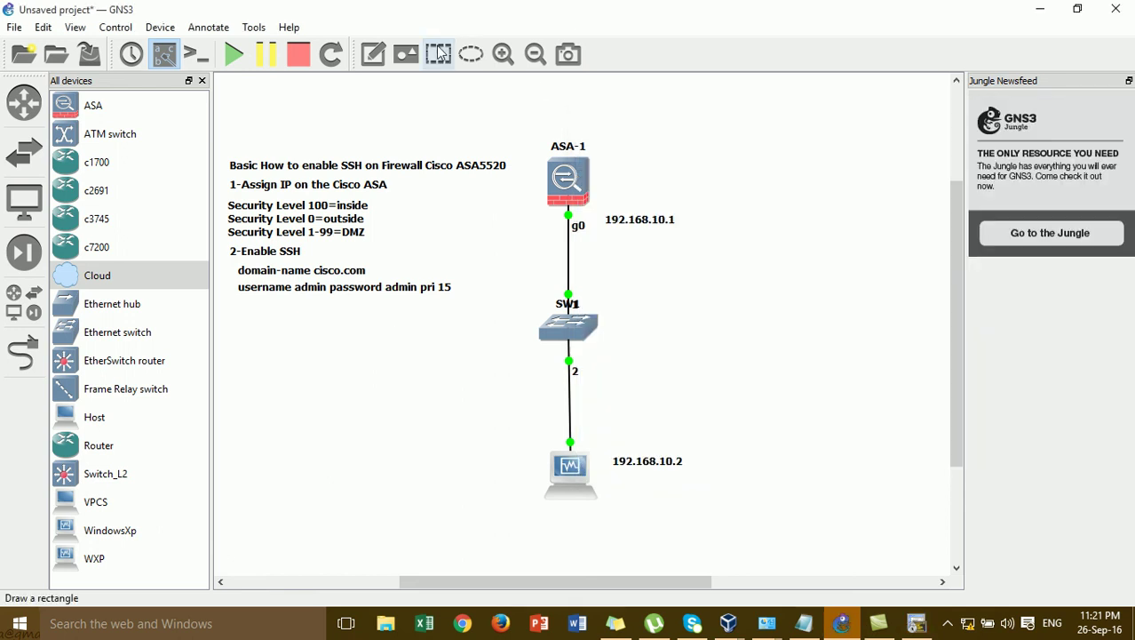
click(368, 55)
click(238, 305)
key(ctrl+v)
click(336, 361)
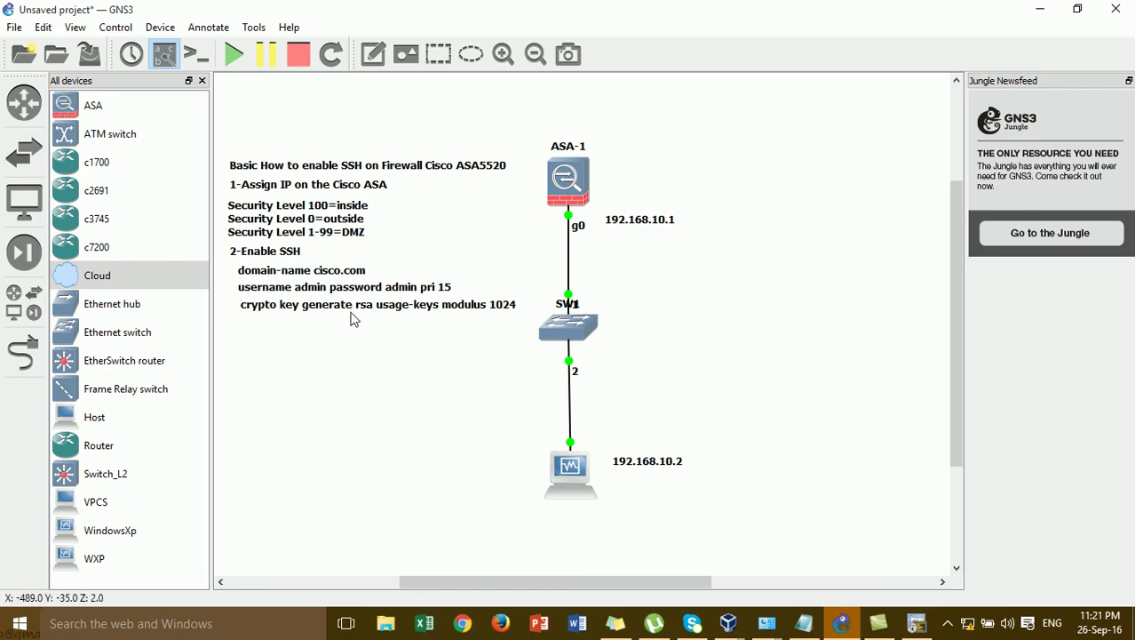
click(347, 309)
click(376, 361)
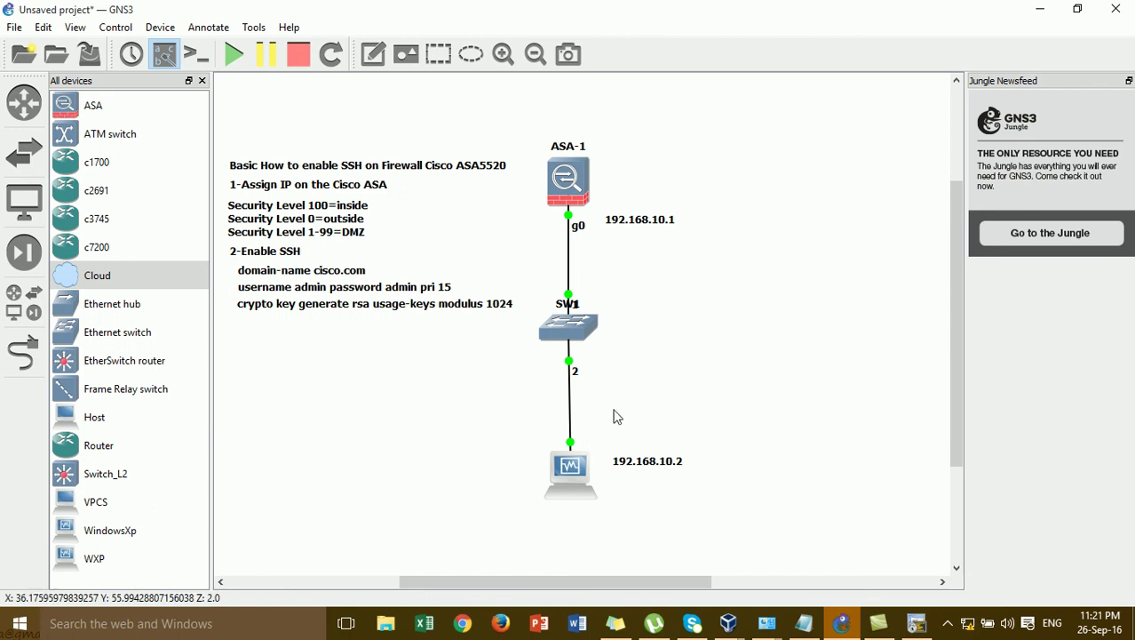
click(917, 623)
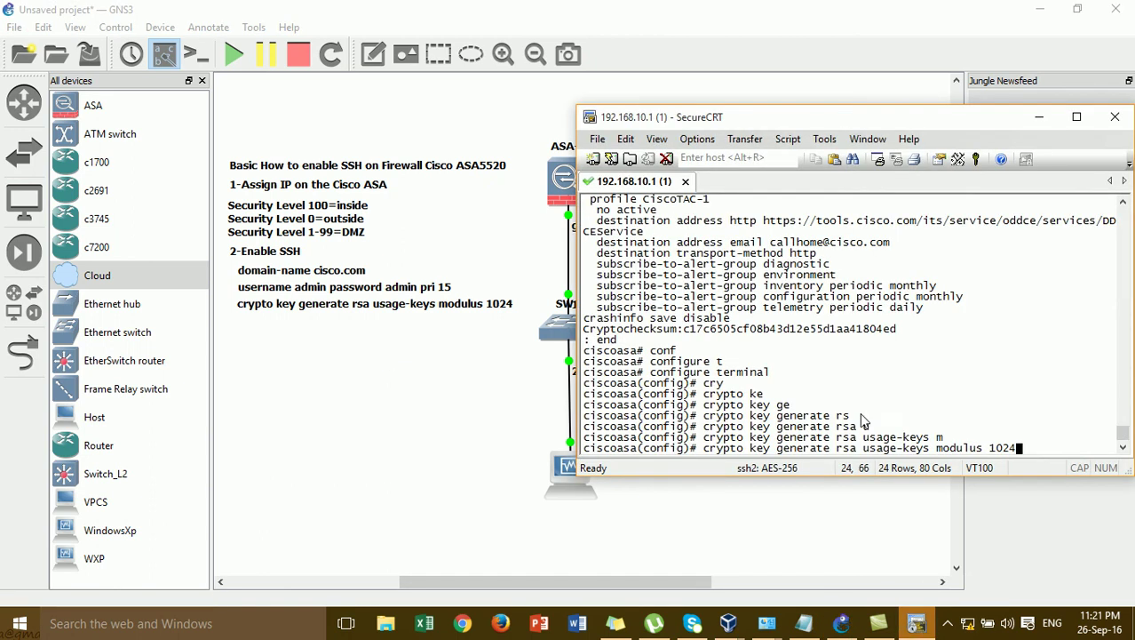
- Erase the crypto key line and add fresh empty configuration prompts
key(BackSpace)
key(BackSpace)
key(BackSpace)
key(BackSpace)
key(BackSpace)
key(BackSpace)
key(BackSpace)
key(BackSpace)
key(BackSpace)
key(BackSpace)
key(BackSpace)
key(BackSpace)
key(BackSpace)
key(BackSpace)
key(BackSpace)
key(BackSpace)
key(BackSpace)
key(BackSpace)
key(BackSpace)
key(BackSpace)
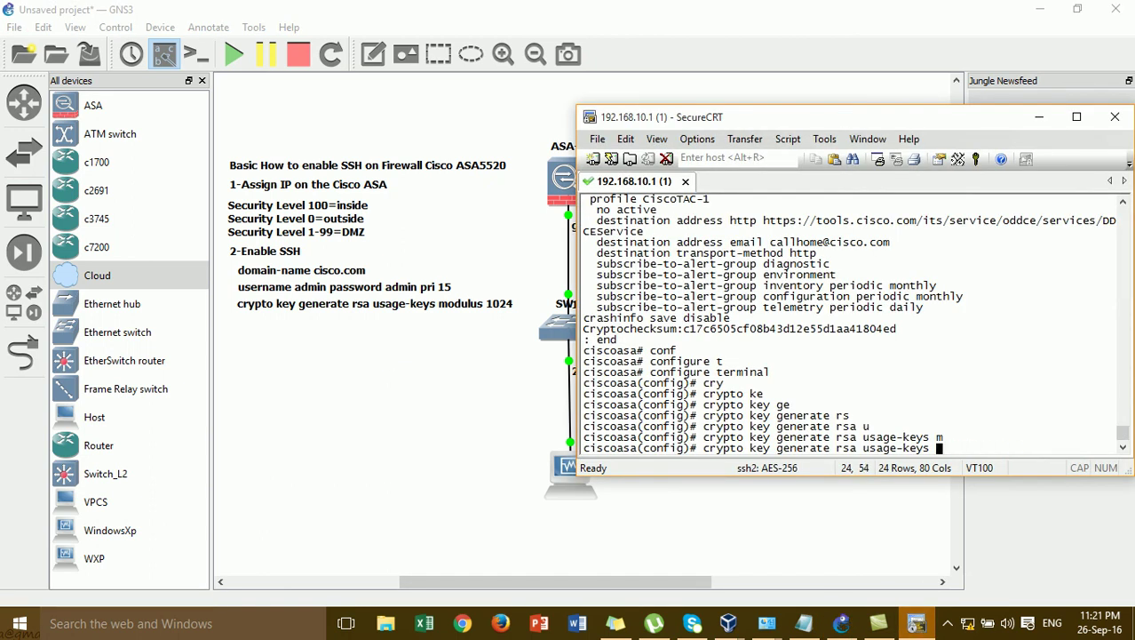
key(BackSpace)
key(BackSpace)
key(BackSpace)
key(BackSpace)
key(BackSpace)
key(BackSpace)
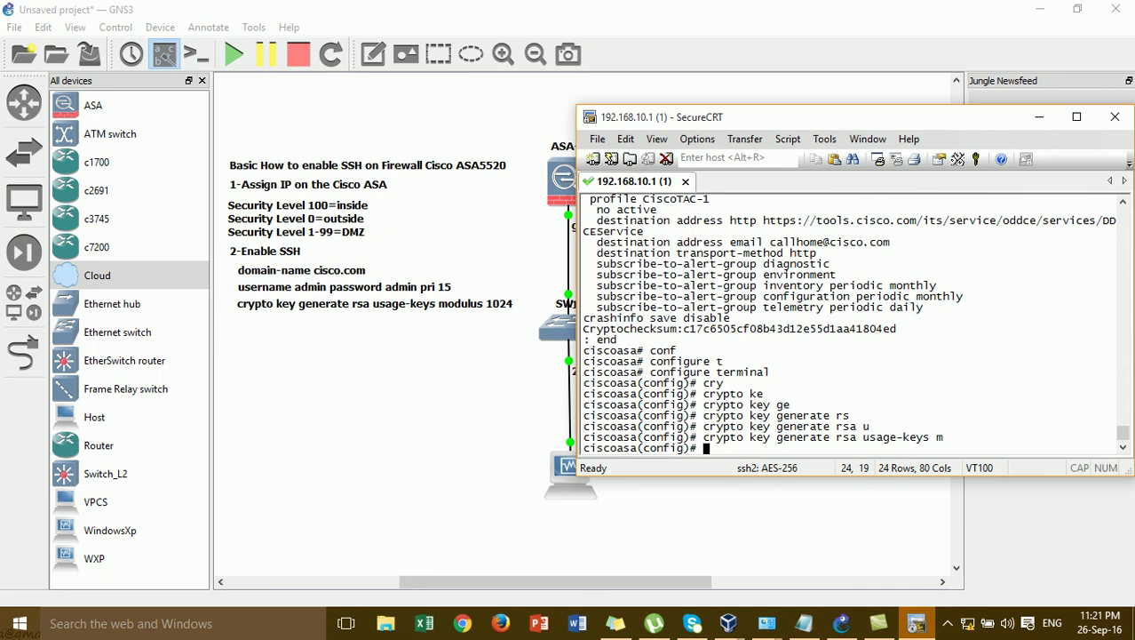
key(Return)
key(Return)
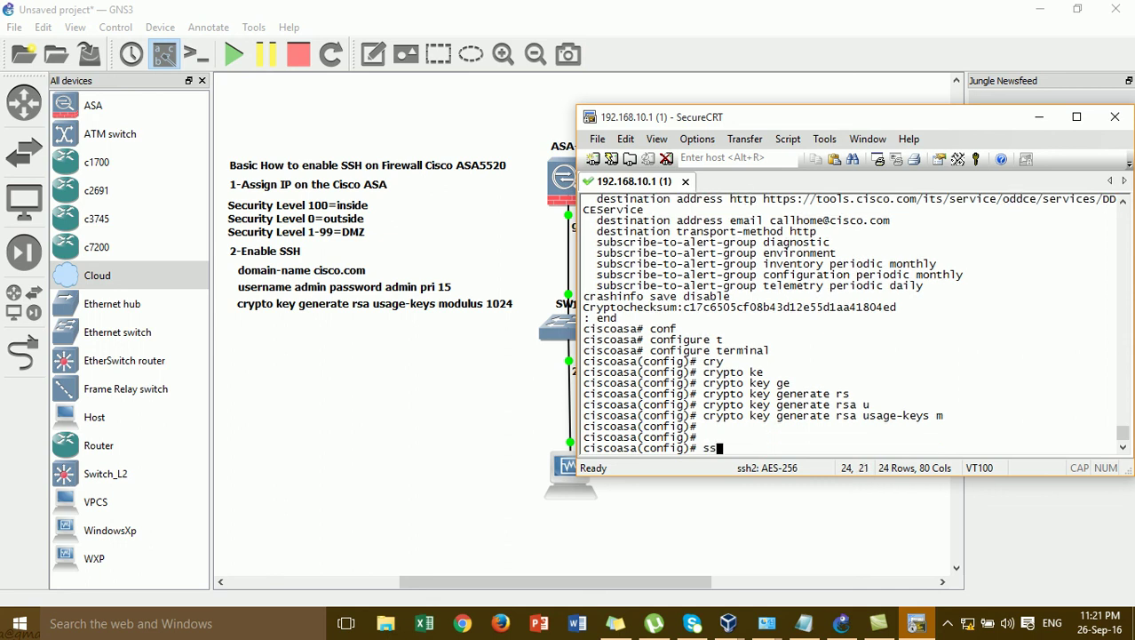
- Enter 'ssh 192.168.10.0 255.255.255.0 inside' at the ASA prompt and select it
text(ssh 192.168.10.0 255.2)
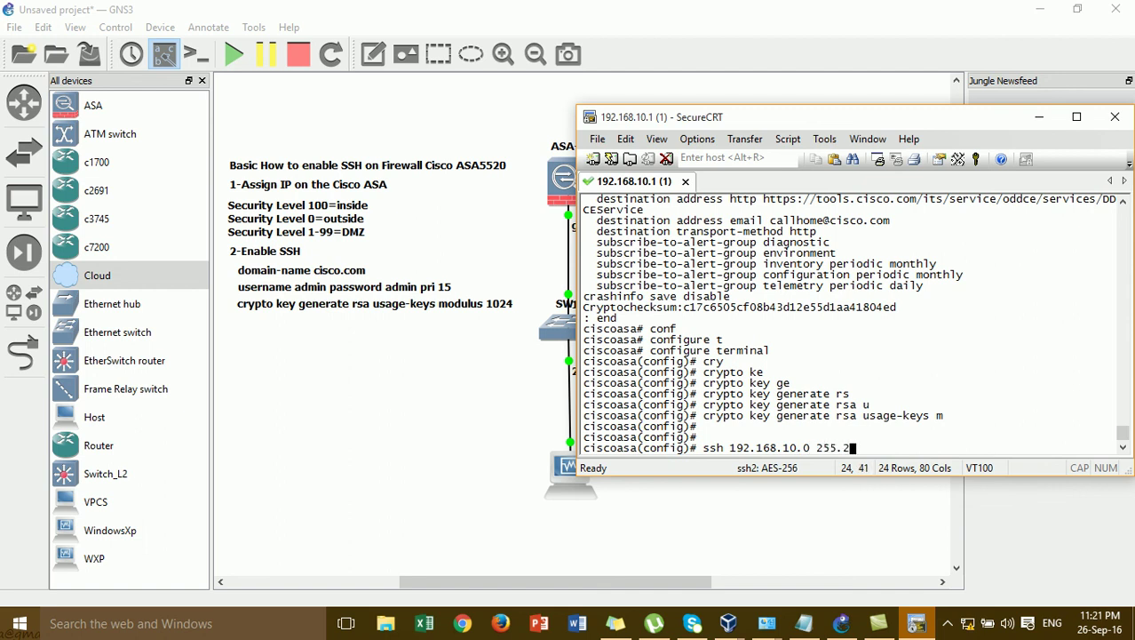
text(55.255.0 in)
key(Tab)
drag(958, 449, 708, 463)
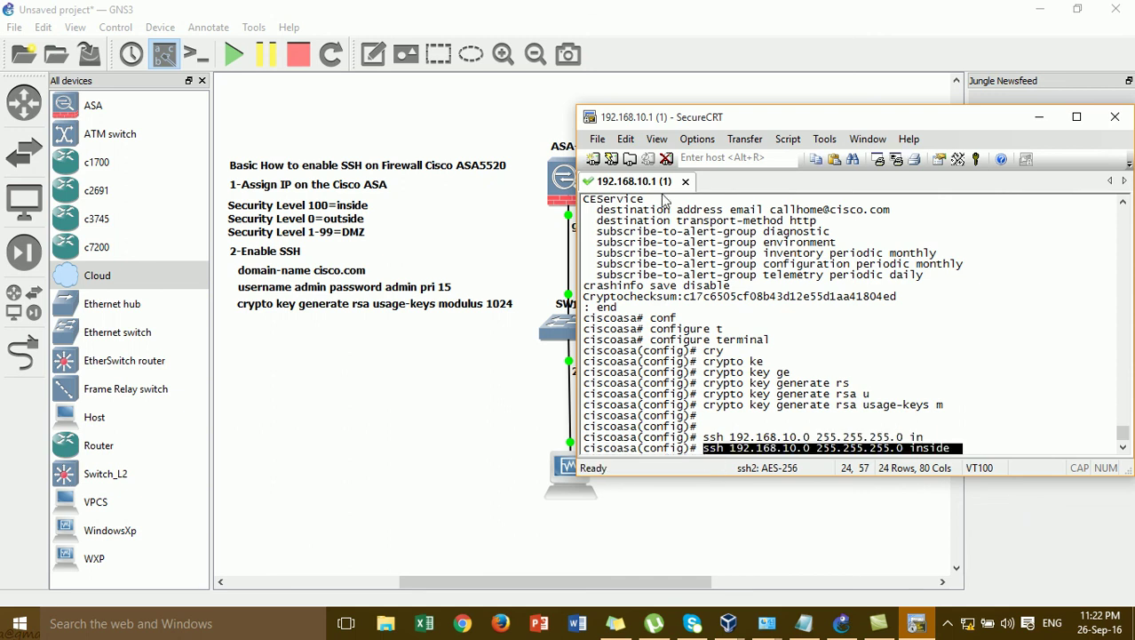
click(435, 322)
click(373, 54)
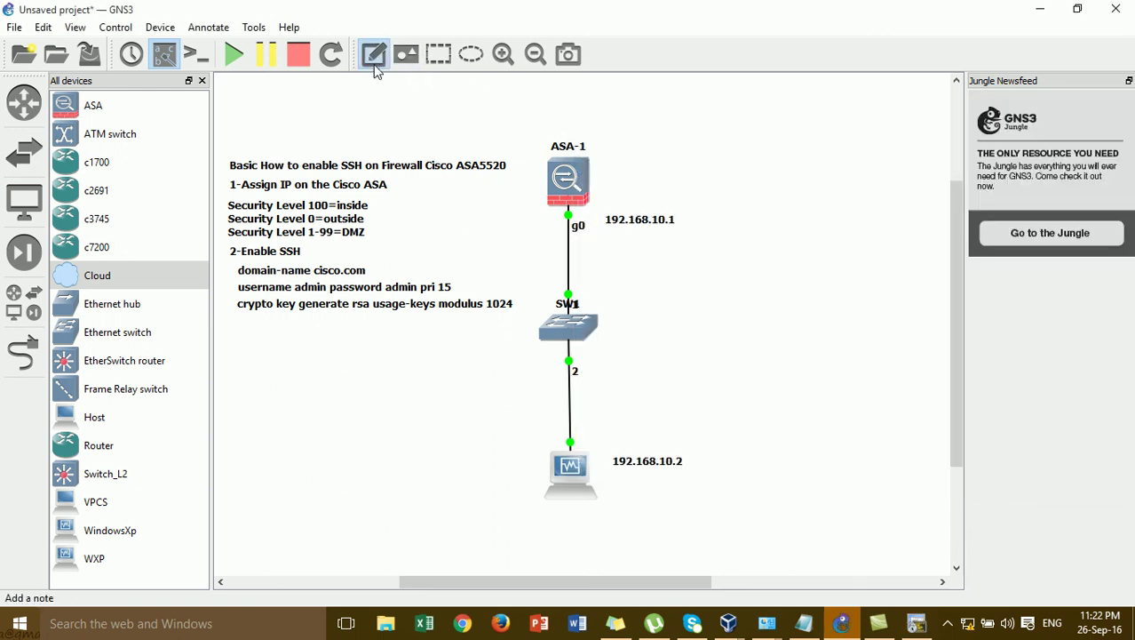
- Paste the ssh command as a canvas note below the crypto key note, then return to SecureCRT
click(239, 321)
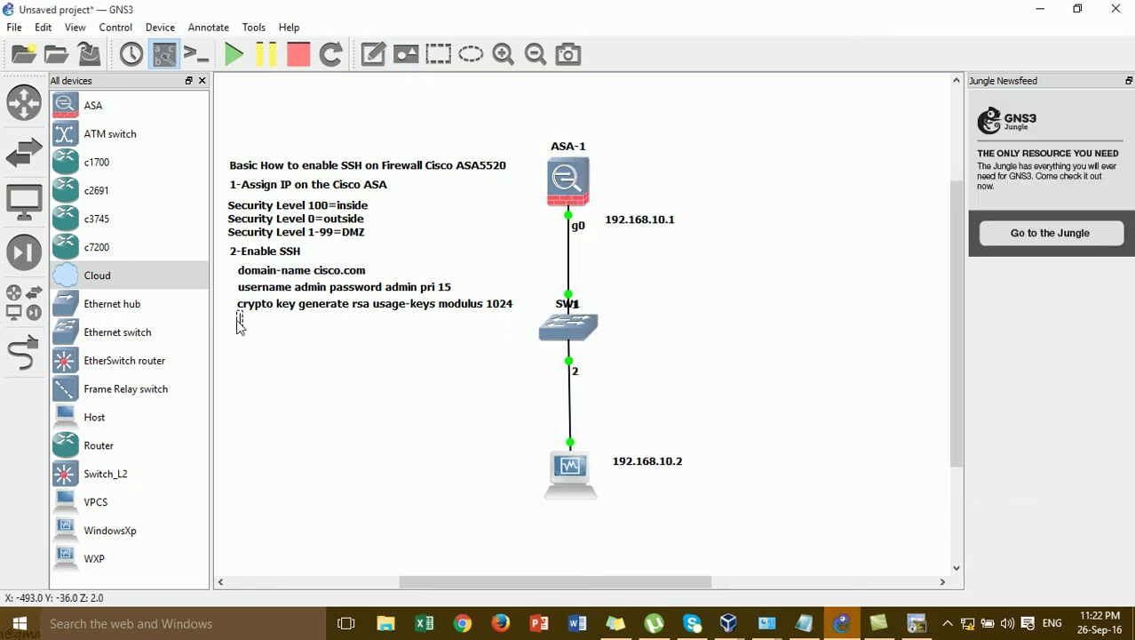
key(ctrl+v)
click(347, 355)
click(339, 326)
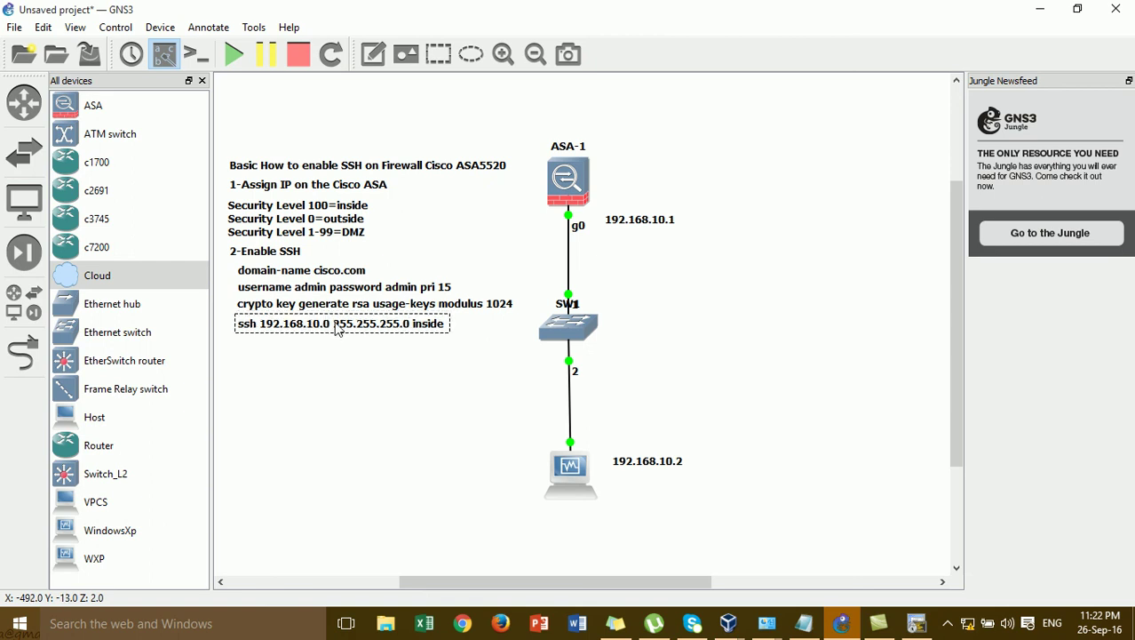
click(917, 623)
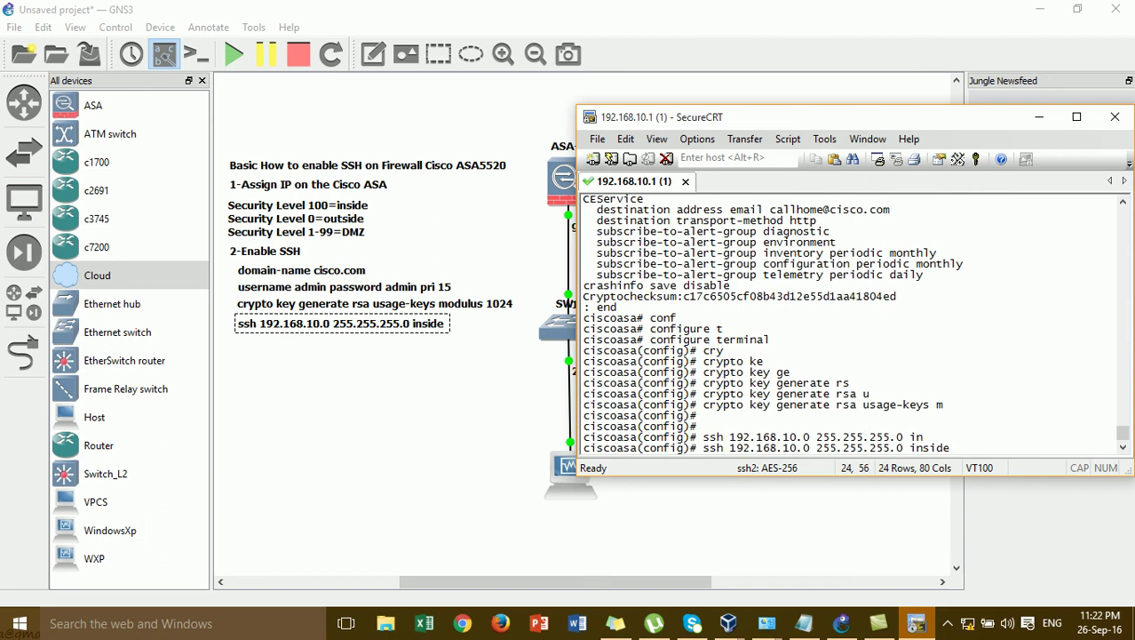
- Replace the ssh line with 'aaa authentication ssh console LOCAL' and copy it
key(BackSpace)
key(BackSpace)
key(BackSpace)
key(BackSpace)
key(BackSpace)
key(BackSpace)
key(BackSpace)
key(BackSpace)
key(BackSpace)
key(BackSpace)
key(BackSpace)
key(BackSpace)
key(BackSpace)
key(BackSpace)
key(BackSpace)
key(BackSpace)
key(BackSpace)
key(BackSpace)
key(BackSpace)
key(BackSpace)
text(asa(config)#)
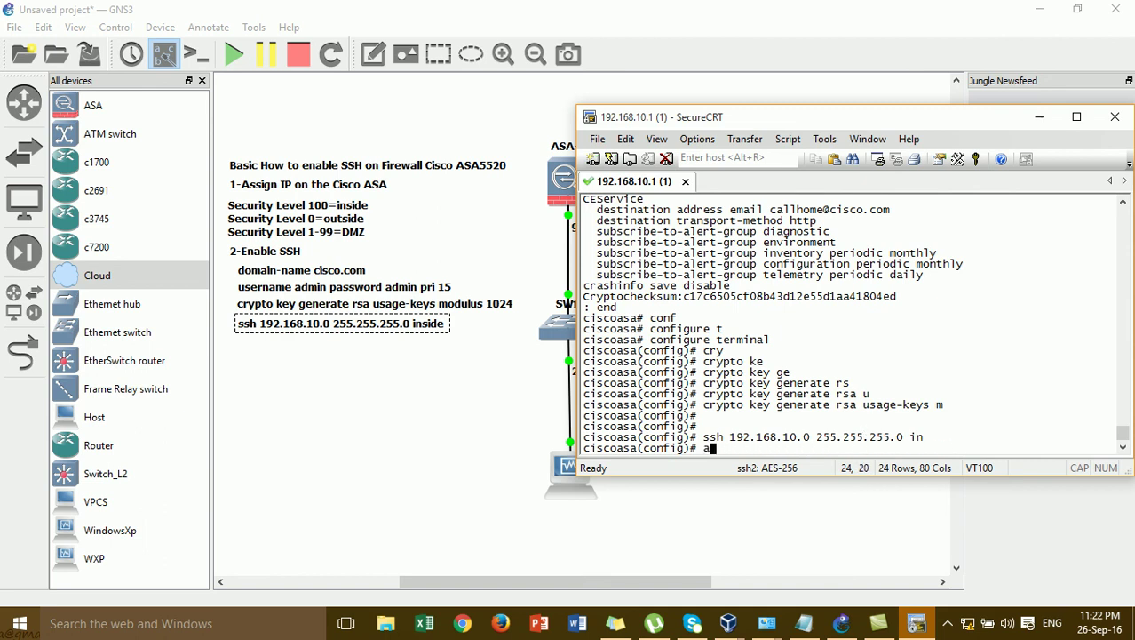
text(aa authen)
key(Tab)
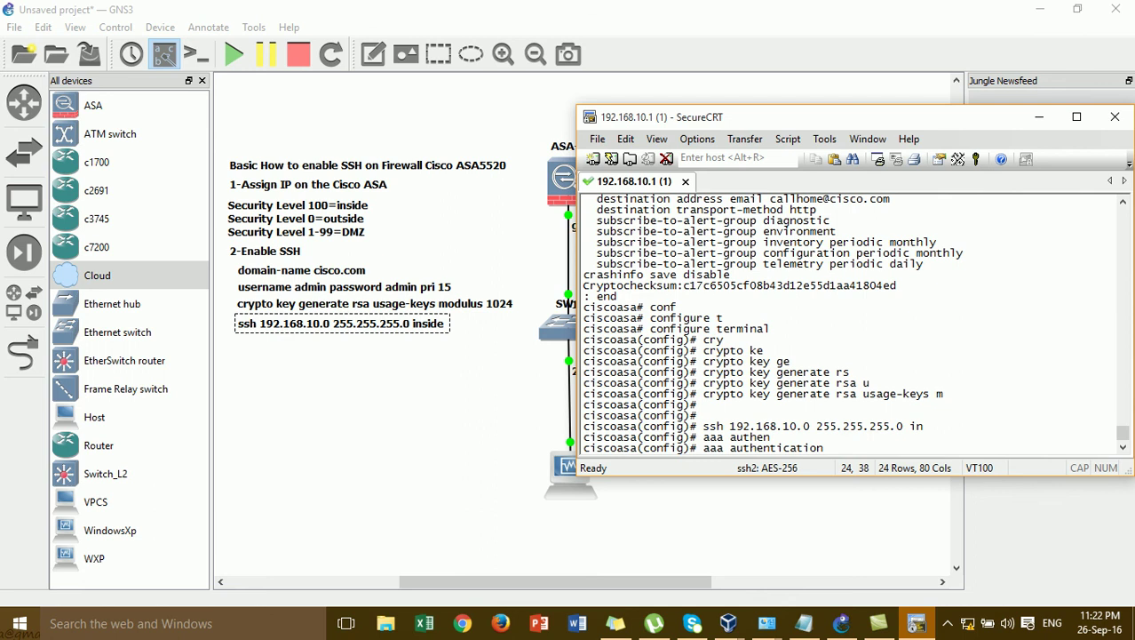
text(ss)
key(Tab)
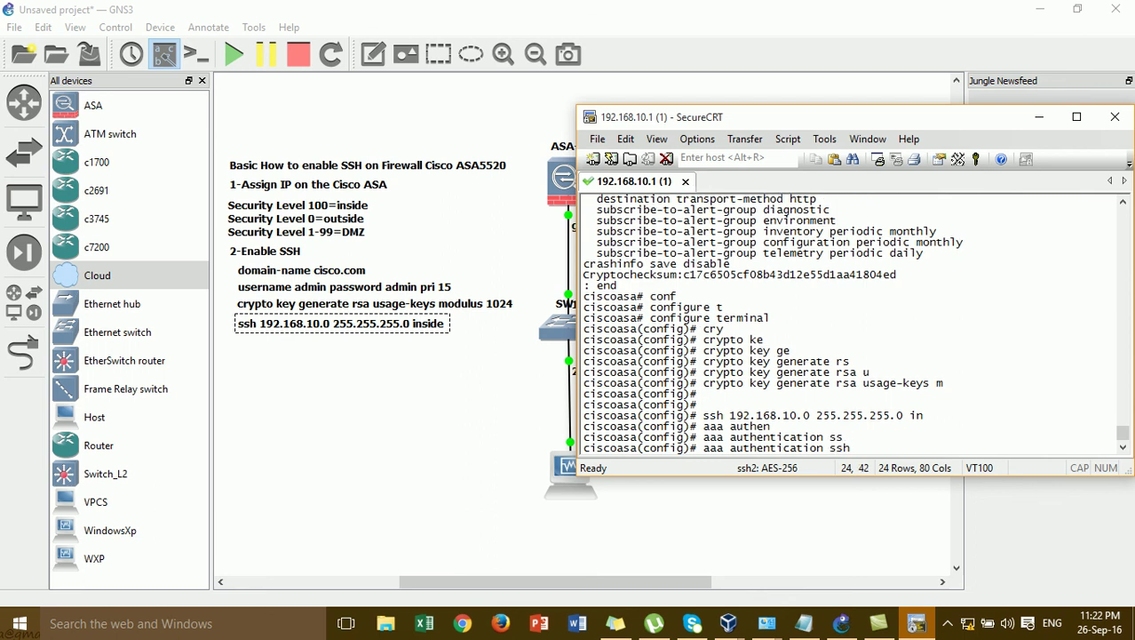
text(c)
key(Tab)
text(LOCAL)
drag(947, 449, 708, 452)
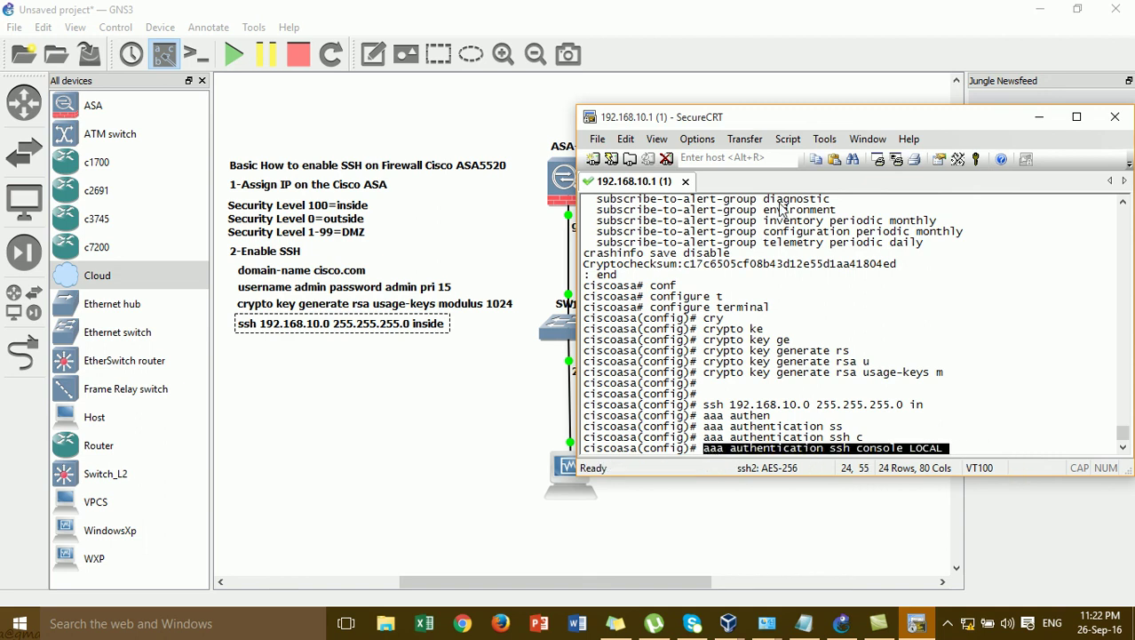
click(815, 158)
click(373, 367)
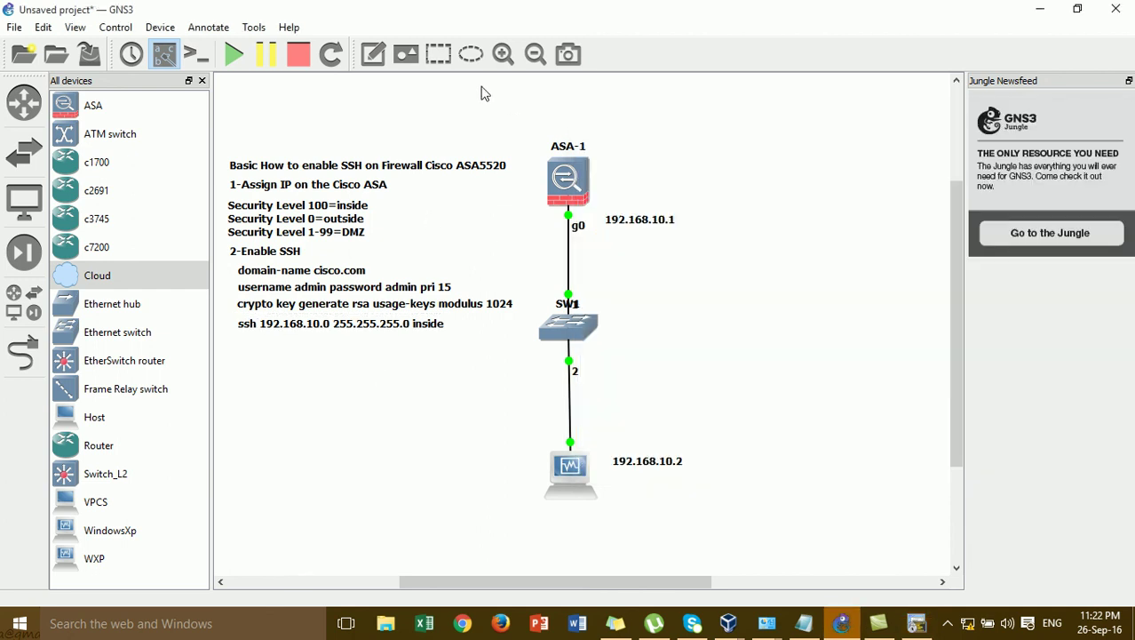
- Add 'aaa authentication ssh console LOCAL' as a second line of the ssh note, then minimize GNS3
click(373, 54)
click(239, 342)
click(416, 330)
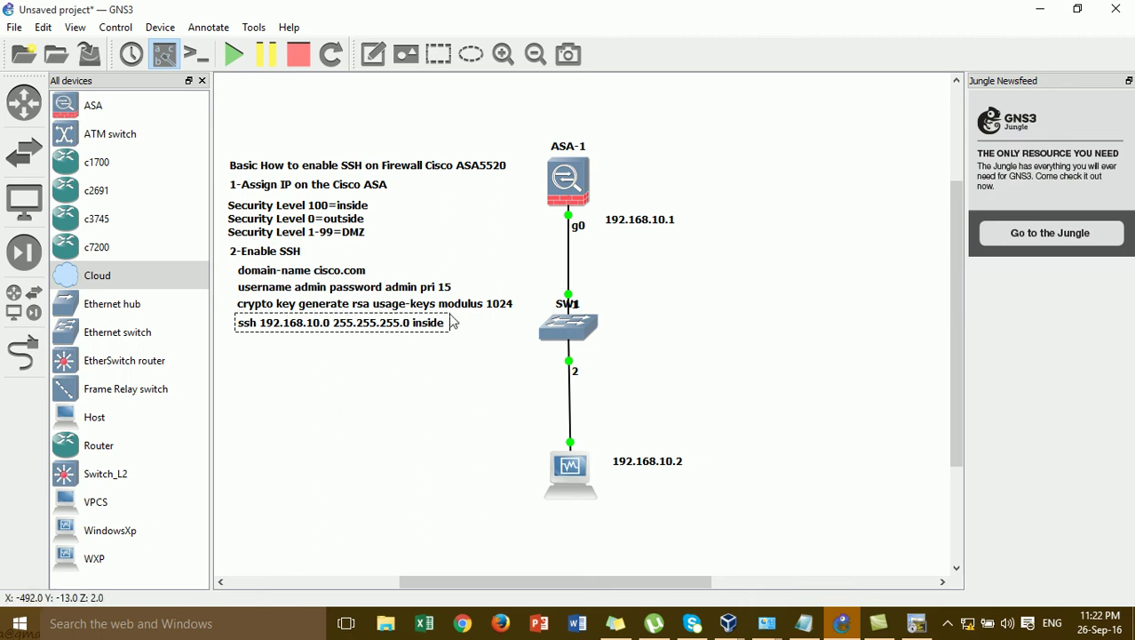
double_click(443, 328)
click(445, 329)
key(Return)
text(aaa authentication ssh console LOCAL)
click(456, 374)
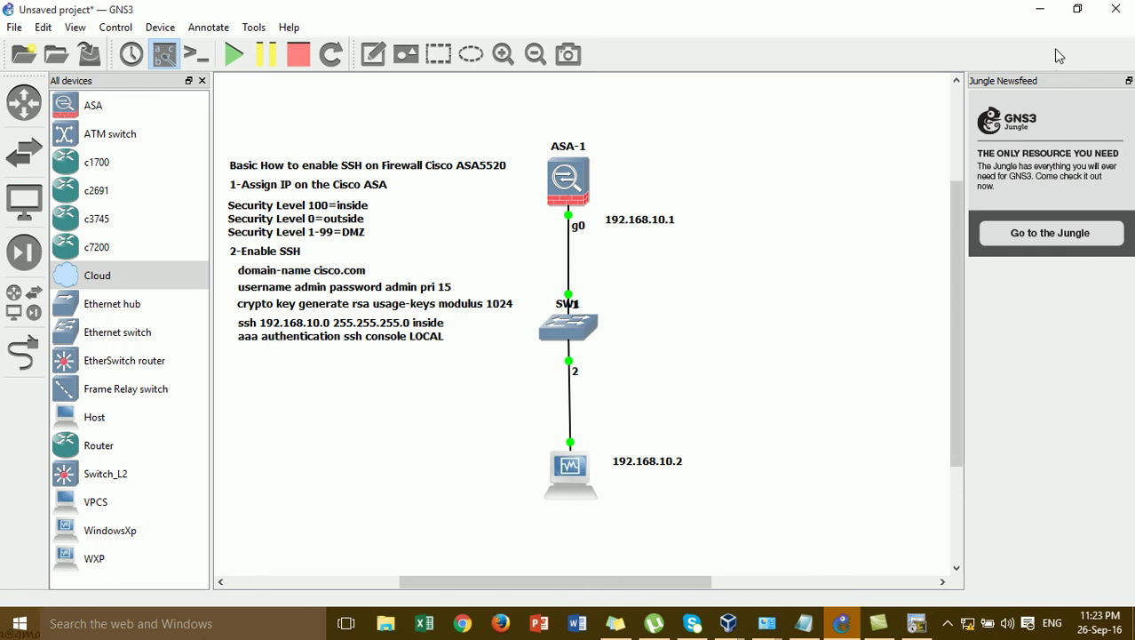
click(1041, 9)
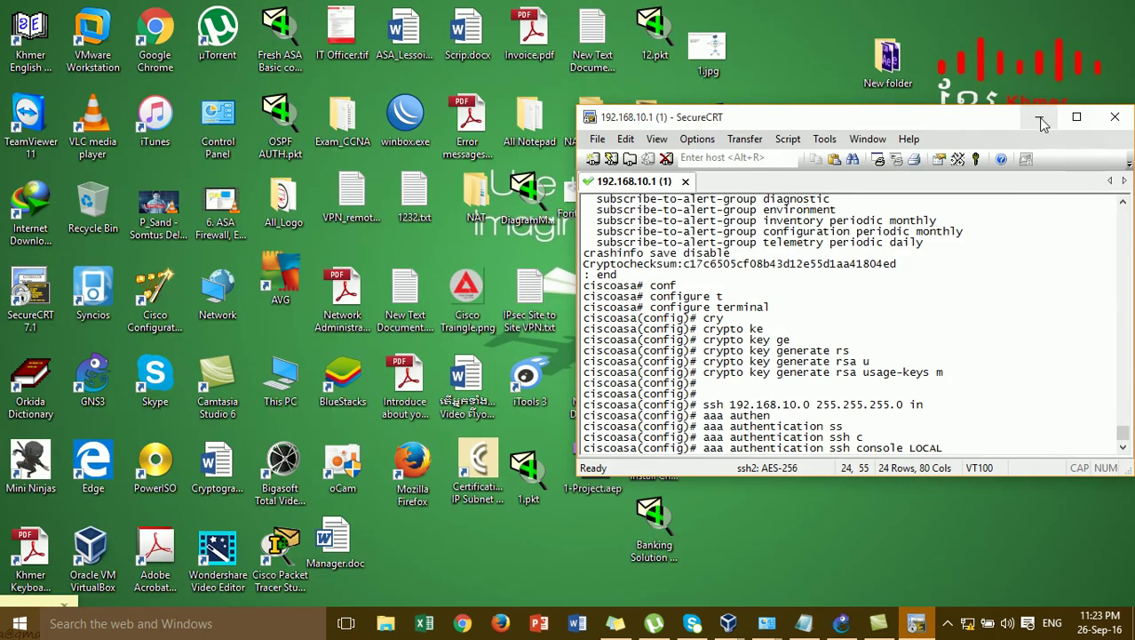
- Minimize SecureCRT and show the hidden notification-area icons
click(1040, 116)
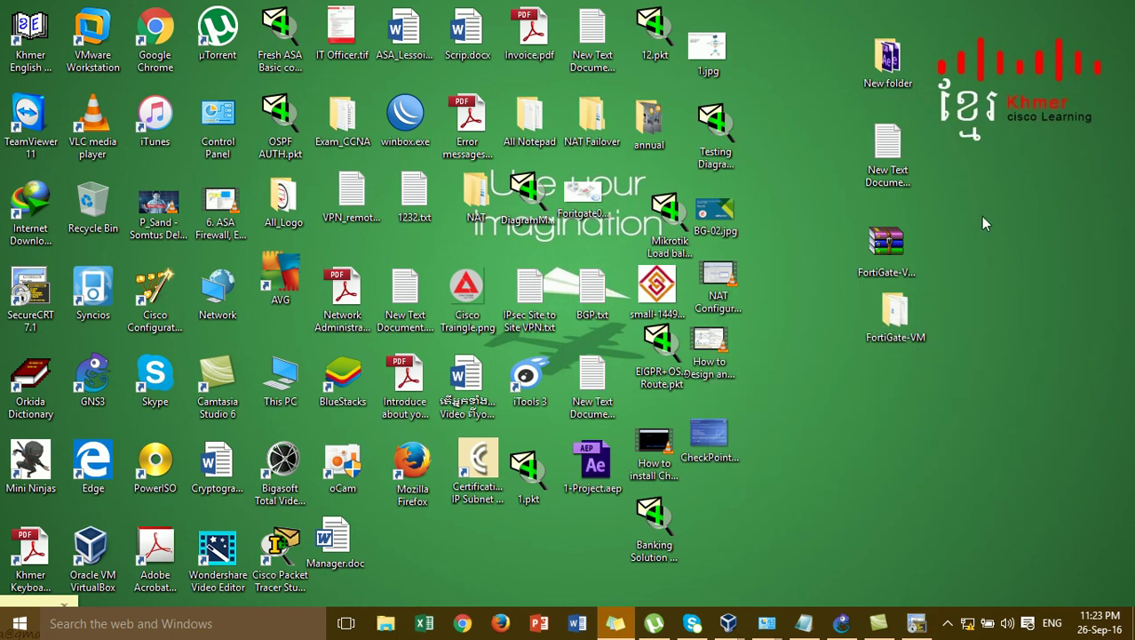
click(947, 623)
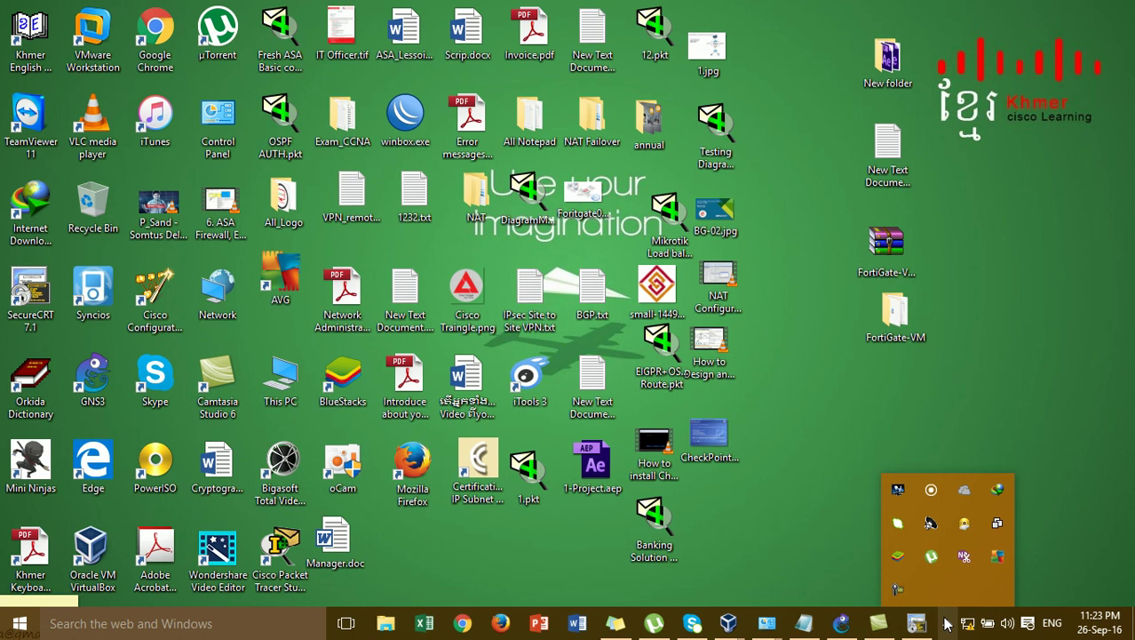